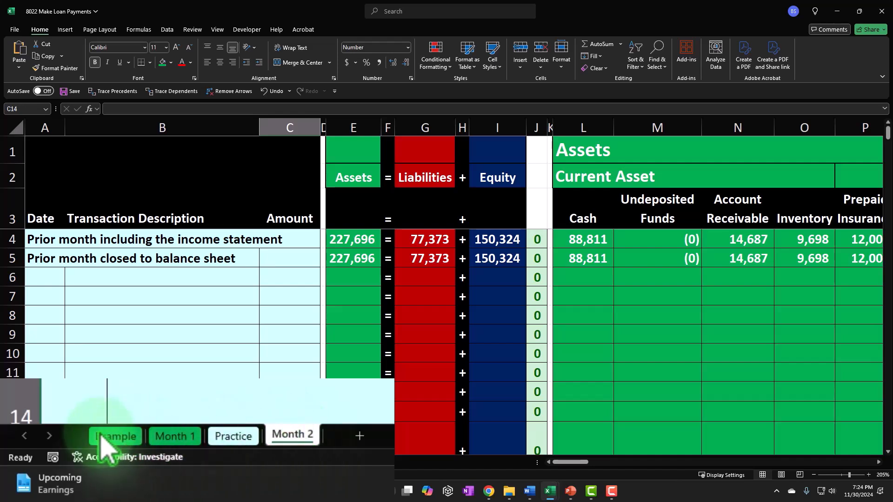
Open the Example sheet and go to the 2/1 loan payment entry in the transaction description column
{"action": "left_click", "coordinate": [63, 460]}
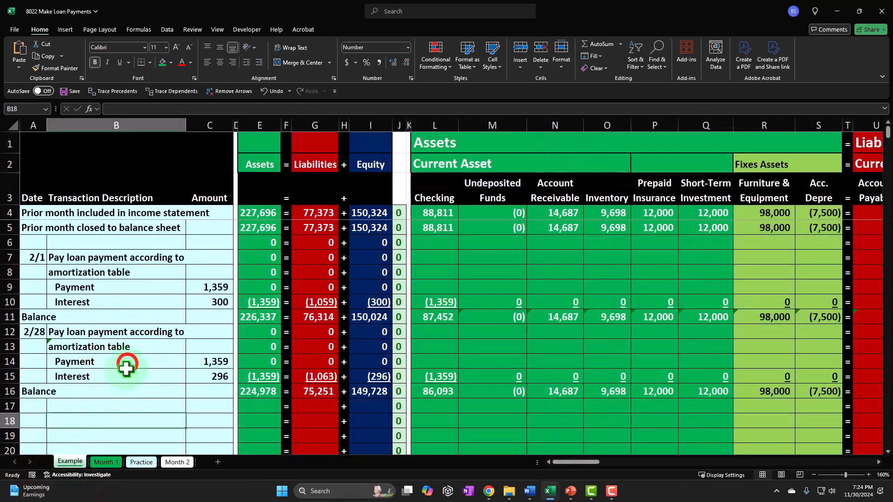
{"action": "left_click", "coordinate": [126, 368]}
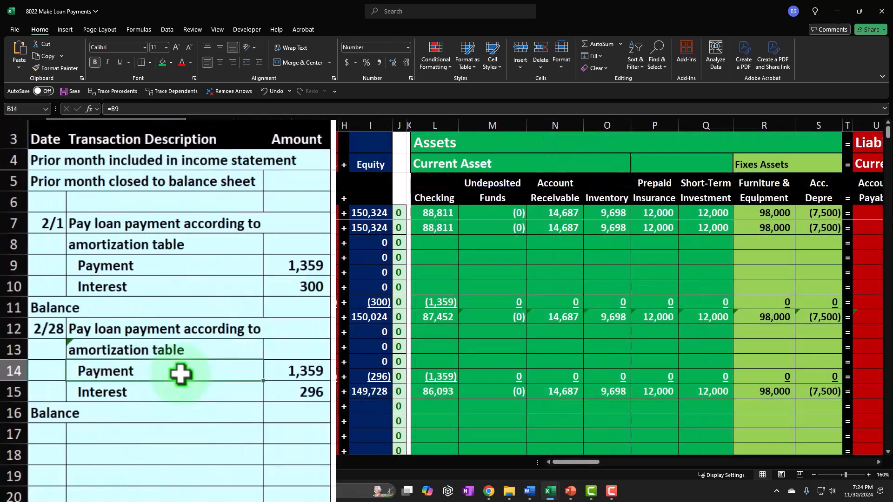
{"action": "scroll", "coordinate": [128, 364], "scroll_direction": "up", "scroll_amount": 2}
{"action": "left_click", "coordinate": [168, 289]}
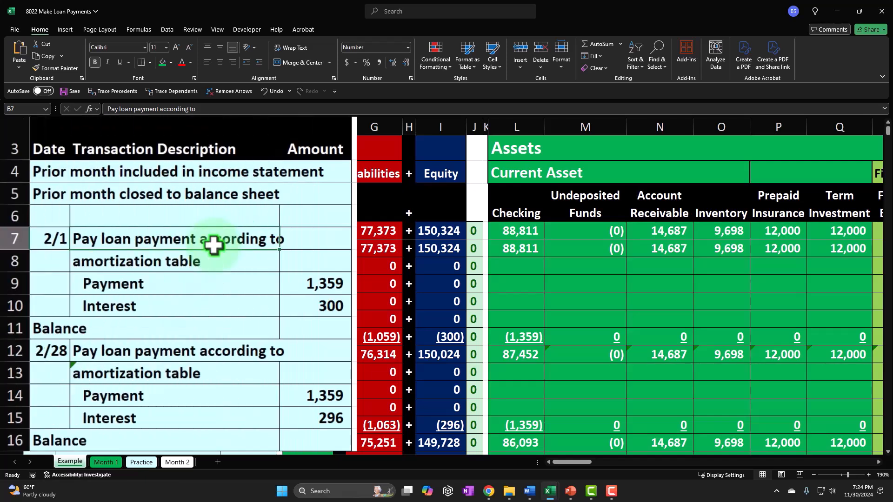
Review the 2/1 and 2/28 loan payment transactions, including their payment and interest lines and balance rows
{"action": "key", "text": "Down"}
{"action": "key", "text": "Down"}
{"action": "key", "text": "Down"}
{"action": "key", "text": "Down"}
{"action": "key", "text": "Down"}
{"action": "key", "text": "Down"}
{"action": "key", "text": "Down"}
{"action": "key", "text": "Down"}
{"action": "key", "text": "Down"}
{"action": "key", "text": "Down"}
{"action": "key", "text": "Down"}
{"action": "key", "text": "Down"}
{"action": "key", "text": "Down"}
{"action": "key", "text": "Down"}
{"action": "key", "text": "Down"}
{"action": "key", "text": "Down"}
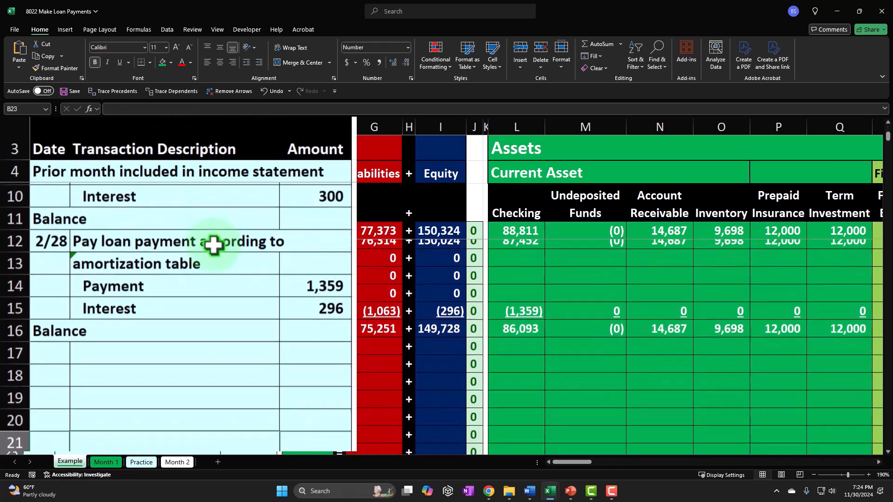
{"action": "key", "text": "Up"}
{"action": "key", "text": "Up"}
{"action": "key", "text": "Up"}
{"action": "key", "text": "Up"}
{"action": "key", "text": "Up"}
{"action": "key", "text": "Up"}
{"action": "key", "text": "Up"}
{"action": "key", "text": "Up"}
{"action": "key", "text": "Up"}
{"action": "key", "text": "Up"}
{"action": "key", "text": "Up"}
{"action": "key", "text": "Up"}
{"action": "key", "text": "Up"}
{"action": "key", "text": "Up"}
{"action": "key", "text": "Up"}
{"action": "key", "text": "Up"}
{"action": "key", "text": "Up"}
{"action": "key", "text": "Up"}
{"action": "key", "text": "Up"}
{"action": "key", "text": "Up"}
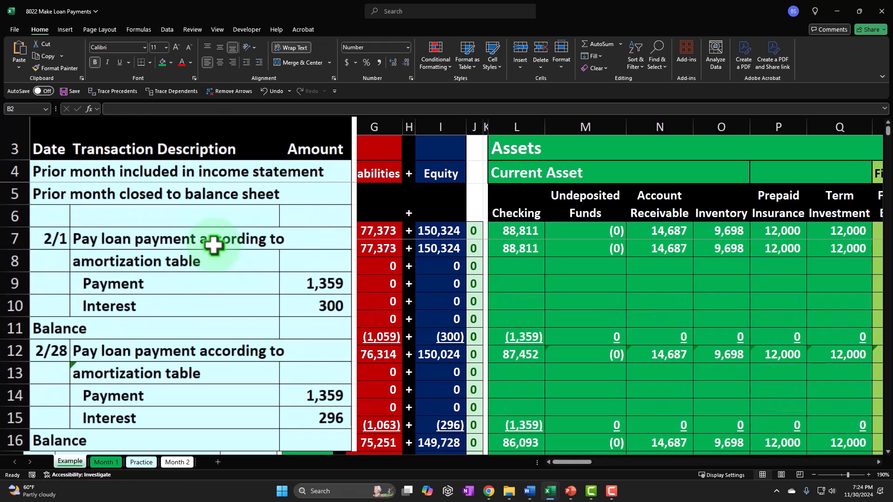
Examine the prior-month closing balances in row 5 across the accounting equation, asset and liability columns, ending at Loan Payable
{"action": "key", "text": "Down"}
{"action": "key", "text": "Down"}
{"action": "key", "text": "Down"}
{"action": "key", "text": "Right"}
{"action": "key", "text": "Right"}
{"action": "key", "text": "Right"}
{"action": "key", "text": "Right"}
{"action": "key", "text": "Right"}
{"action": "key", "text": "Right"}
{"action": "key", "text": "Right"}
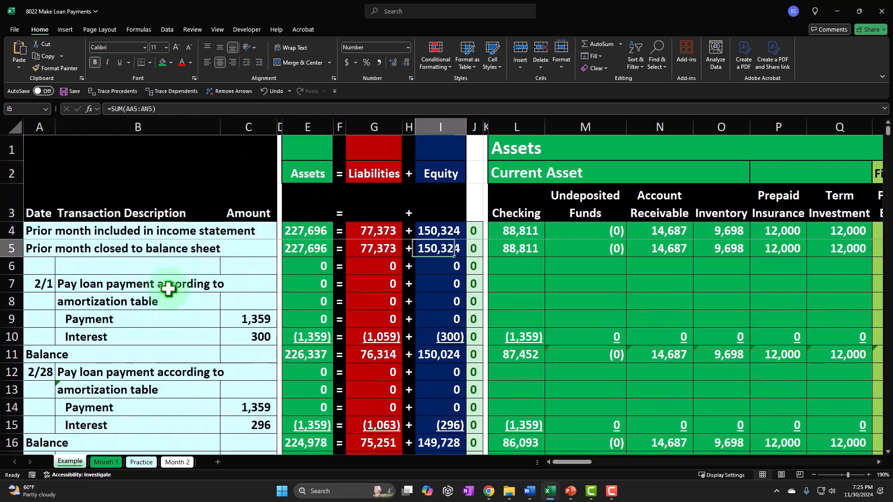
{"action": "key", "text": "Right"}
{"action": "key", "text": "Right"}
{"action": "key", "text": "Right"}
{"action": "key", "text": "Right"}
{"action": "key", "text": "Right"}
{"action": "key", "text": "Right"}
{"action": "key", "text": "Right"}
{"action": "key", "text": "Right"}
{"action": "key", "text": "Right"}
{"action": "key", "text": "Right"}
{"action": "key", "text": "Right"}
{"action": "key", "text": "Right"}
{"action": "key", "text": "Right"}
{"action": "key", "text": "Right"}
{"action": "key", "text": "Right"}
{"action": "key", "text": "Right"}
{"action": "key", "text": "Right"}
{"action": "key", "text": "Right"}
{"action": "key", "text": "Right"}
{"action": "key", "text": "Right"}
{"action": "key", "text": "Left"}
{"action": "key", "text": "Left"}
{"action": "key", "text": "Left"}
{"action": "key", "text": "Left"}
{"action": "key", "text": "Left"}
{"action": "key", "text": "Left"}
{"action": "key", "text": "Left"}
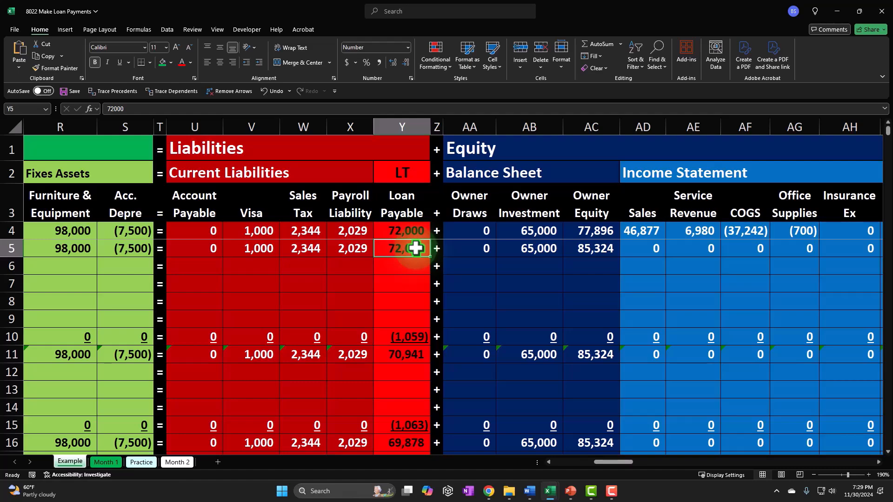
Examine the equity and income statement columns of the Example sheet from Owner Draws through Interest Expense
{"action": "key", "text": "Right"}
{"action": "key", "text": "Right"}
{"action": "key", "text": "Right"}
{"action": "key", "text": "Right"}
{"action": "key", "text": "Right"}
{"action": "key", "text": "Right"}
{"action": "key", "text": "Right"}
{"action": "key", "text": "Right"}
{"action": "key", "text": "Right"}
{"action": "key", "text": "Right"}
{"action": "key", "text": "Right"}
{"action": "key", "text": "Right"}
{"action": "key", "text": "Right"}
{"action": "key", "text": "Right"}
{"action": "key", "text": "Right"}
{"action": "key", "text": "Right"}
{"action": "key", "text": "Right"}
{"action": "key", "text": "Right"}
{"action": "key", "text": "Right"}
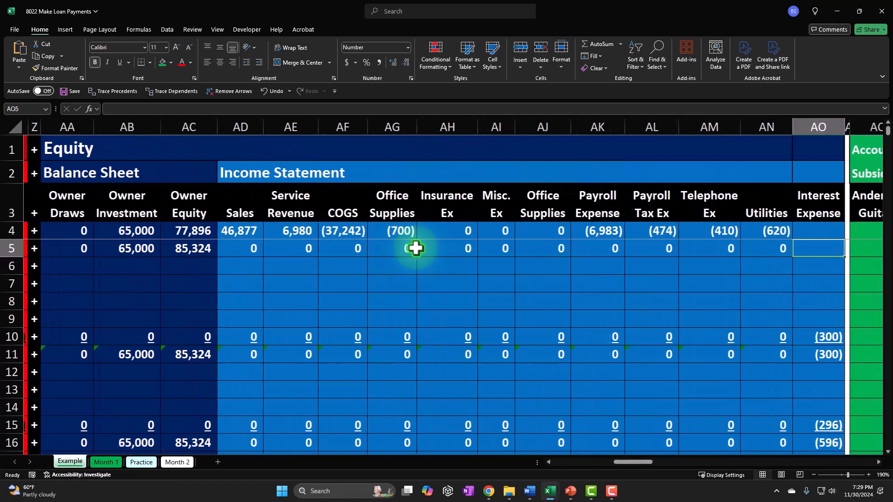
Look through the accounts receivable, accounts payable and inventory subsidiary ledgers up to the payroll ledger
{"action": "key", "text": "Right"}
{"action": "key", "text": "Right"}
{"action": "key", "text": "Right"}
{"action": "key", "text": "Right"}
{"action": "key", "text": "Right"}
{"action": "key", "text": "Right"}
{"action": "key", "text": "Right"}
{"action": "key", "text": "Right"}
{"action": "key", "text": "Right"}
{"action": "key", "text": "Right"}
{"action": "key", "text": "Right"}
{"action": "key", "text": "Right"}
{"action": "key", "text": "Right"}
{"action": "key", "text": "Right"}
{"action": "key", "text": "Right"}
{"action": "key", "text": "Right"}
{"action": "key", "text": "Right"}
{"action": "key", "text": "Right"}
{"action": "key", "text": "Right"}
{"action": "key", "text": "Right"}
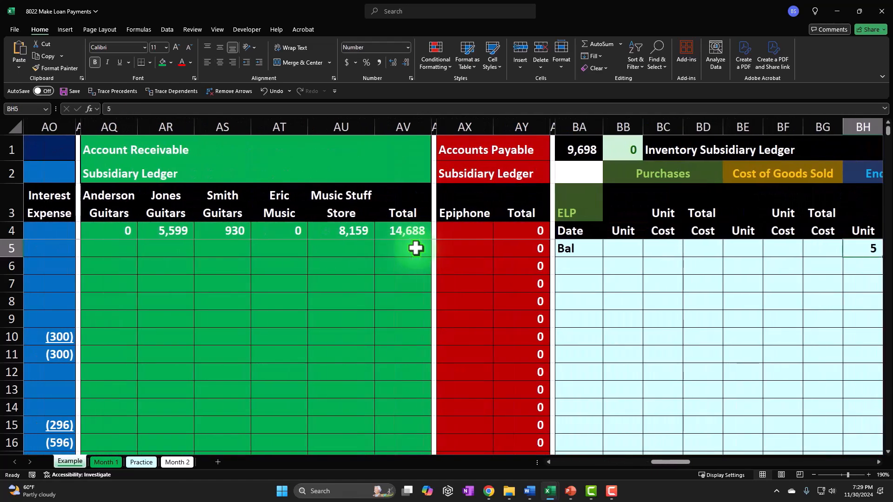
{"action": "key", "text": "Right"}
{"action": "key", "text": "Right"}
{"action": "key", "text": "Right"}
{"action": "key", "text": "Right"}
{"action": "key", "text": "Right"}
{"action": "key", "text": "Right"}
{"action": "key", "text": "Right"}
{"action": "key", "text": "Right"}
{"action": "key", "text": "Right"}
{"action": "key", "text": "Right"}
{"action": "key", "text": "Right"}
{"action": "key", "text": "Right"}
{"action": "key", "text": "Right"}
{"action": "key", "text": "Right"}
{"action": "key", "text": "Right"}
{"action": "key", "text": "Right"}
{"action": "key", "text": "Right"}
{"action": "key", "text": "Right"}
{"action": "key", "text": "Right"}
{"action": "key", "text": "Right"}
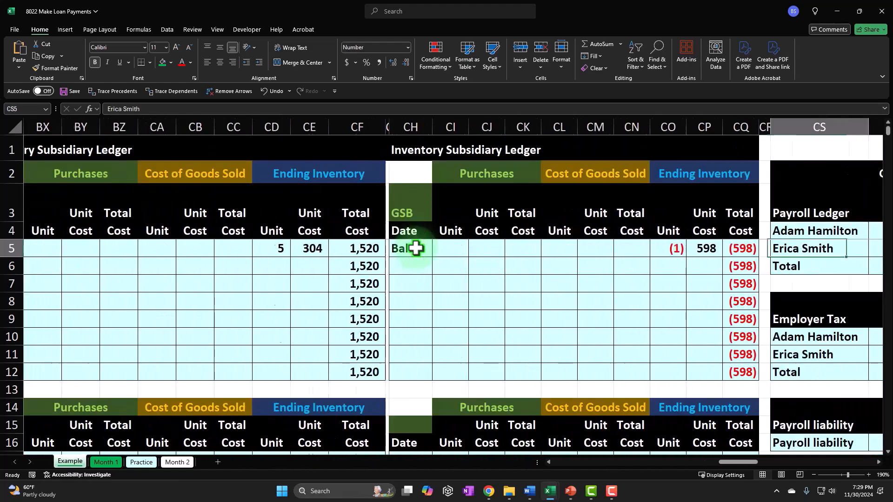
Continue past the payroll ledger to examine the loan amortization table and the adjacent trial balance and balance sheet
{"action": "key", "text": "Right"}
{"action": "key", "text": "Right"}
{"action": "key", "text": "Right"}
{"action": "key", "text": "Right"}
{"action": "key", "text": "Right"}
{"action": "key", "text": "Right"}
{"action": "key", "text": "Right"}
{"action": "key", "text": "Right"}
{"action": "key", "text": "Right"}
{"action": "key", "text": "Right"}
{"action": "key", "text": "Right"}
{"action": "key", "text": "Right"}
{"action": "key", "text": "Right"}
{"action": "key", "text": "Right"}
{"action": "key", "text": "Right"}
{"action": "key", "text": "Right"}
{"action": "key", "text": "Right"}
{"action": "key", "text": "Right"}
{"action": "key", "text": "Right"}
{"action": "key", "text": "Right"}
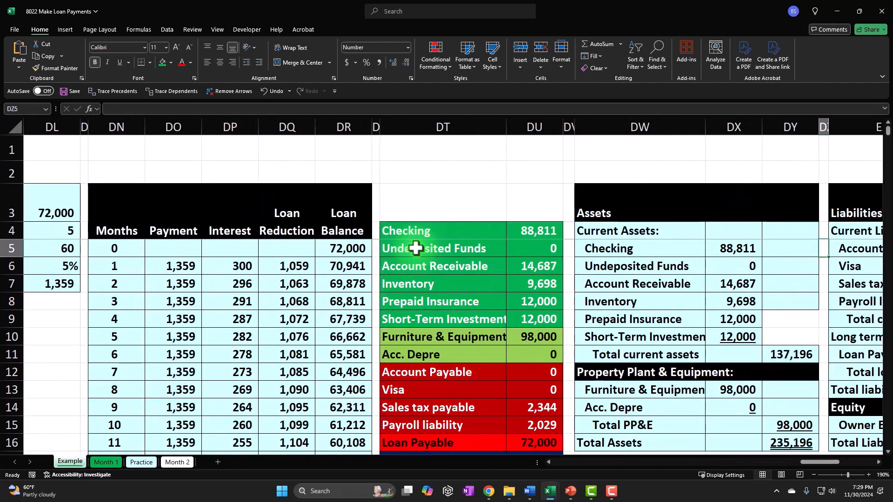
Examine the payment, interest and loan reduction figures for months 1 and 2 in the Example sheet's amortization table
{"action": "key", "text": "Left"}
{"action": "key", "text": "Left"}
{"action": "key", "text": "Left"}
{"action": "key", "text": "Left"}
{"action": "key", "text": "Left"}
{"action": "key", "text": "Left"}
{"action": "key", "text": "Left"}
{"action": "key", "text": "Left"}
{"action": "key", "text": "Left"}
{"action": "key", "text": "Left"}
{"action": "key", "text": "Left"}
{"action": "key", "text": "Left"}
{"action": "key", "text": "Left"}
{"action": "key", "text": "Left"}
{"action": "key", "text": "Left"}
{"action": "key", "text": "Left"}
{"action": "key", "text": "Left"}
{"action": "key", "text": "Left"}
{"action": "key", "text": "Left"}
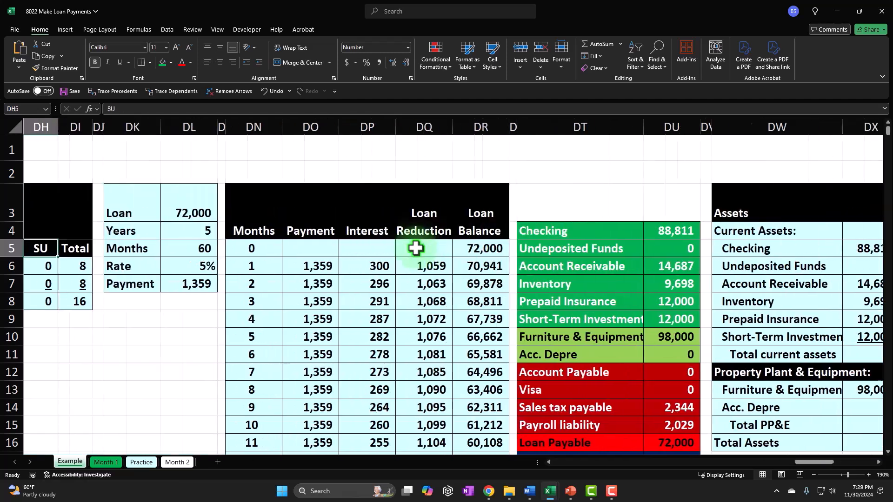
{"action": "key", "text": "Right"}
{"action": "key", "text": "Right"}
{"action": "key", "text": "Right"}
{"action": "key", "text": "Right"}
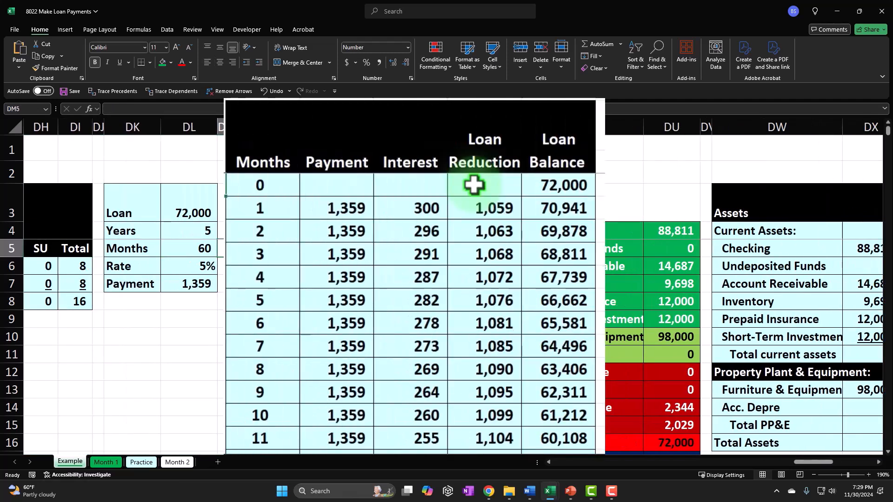
{"action": "left_click_drag", "start_coordinate": [289, 207], "coordinate": [526, 231]}
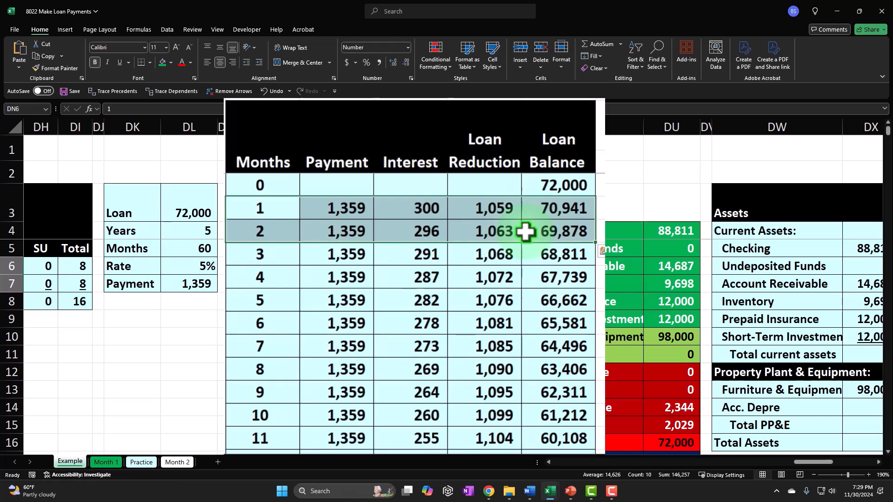
{"action": "left_click_drag", "start_coordinate": [355, 206], "coordinate": [353, 226]}
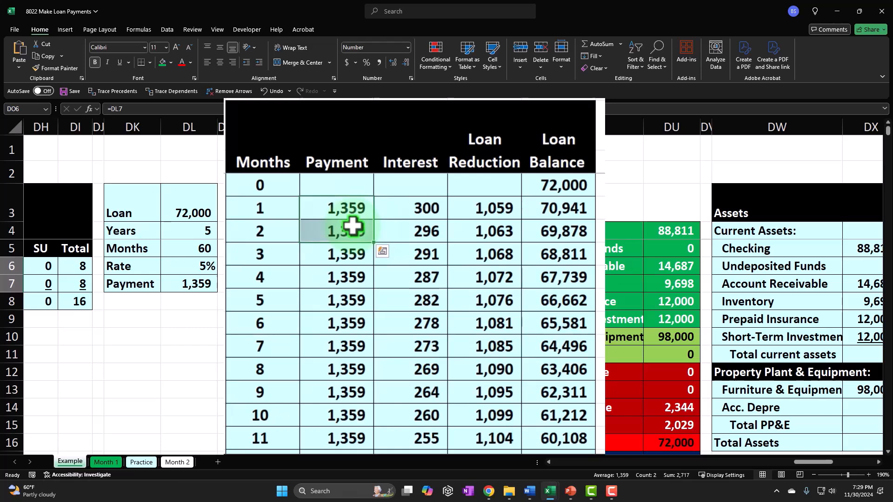
{"action": "left_click", "coordinate": [420, 205]}
{"action": "left_click_drag", "start_coordinate": [420, 204], "coordinate": [462, 232]}
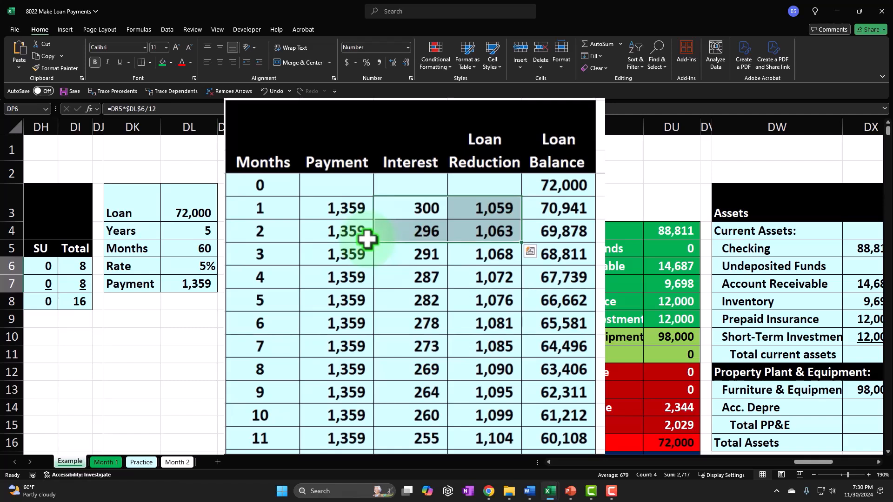
{"action": "left_click", "coordinate": [361, 212]}
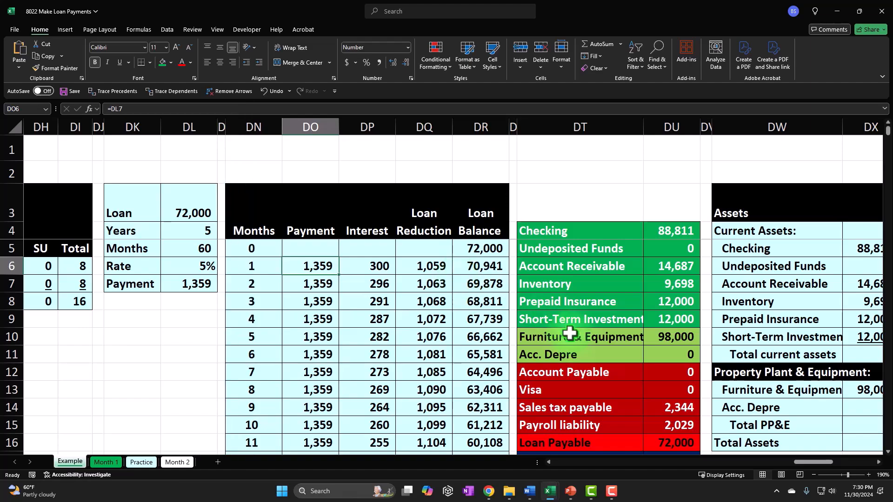
Review the payment and interest amounts of the 2/1 loan payment entry in the Example sheet's transaction list
{"action": "left_click_drag", "start_coordinate": [815, 462], "coordinate": [572, 463]}
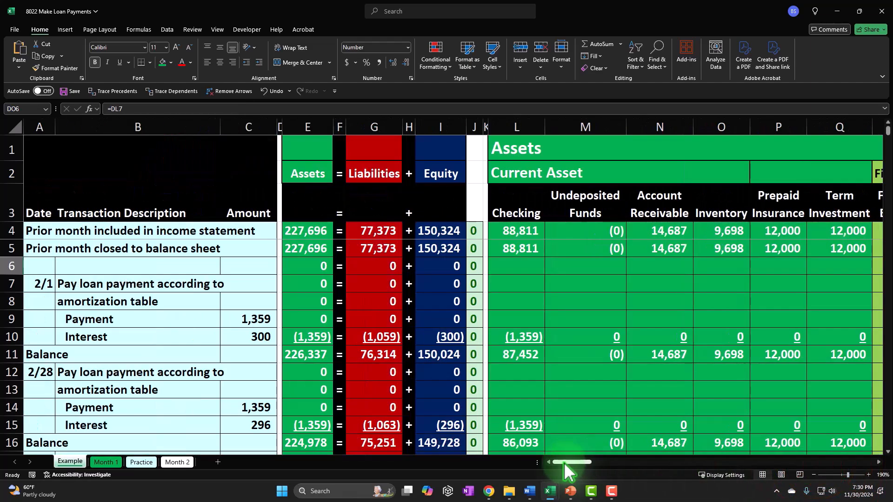
{"action": "left_click_drag", "start_coordinate": [135, 319], "coordinate": [252, 324]}
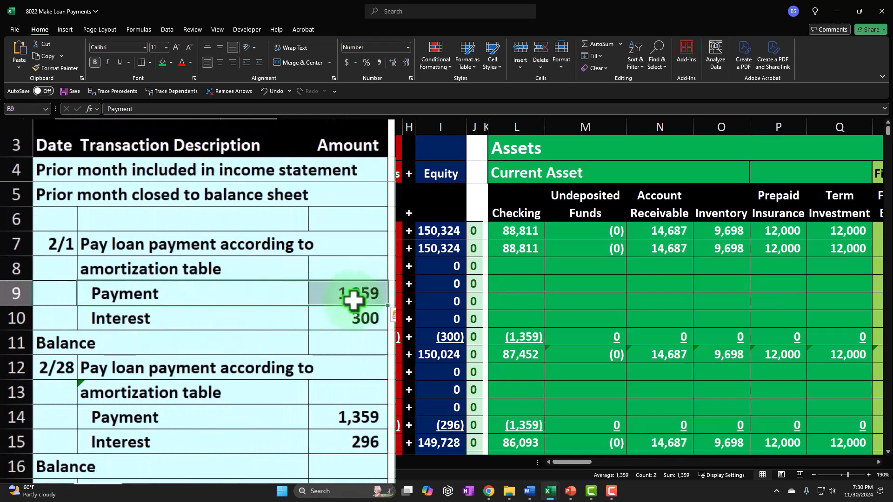
{"action": "left_click", "coordinate": [338, 319]}
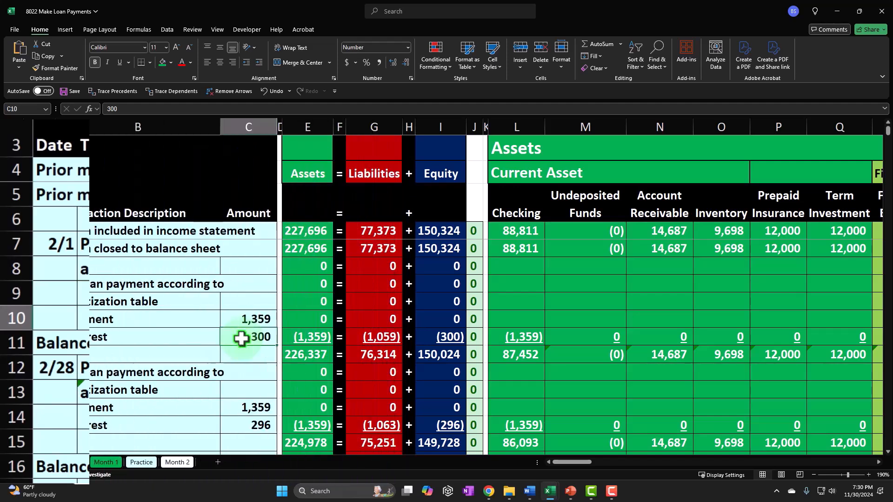
On the Month 2 sheet, enter the transaction date 2/1 in cell A7
{"action": "left_click", "coordinate": [177, 461]}
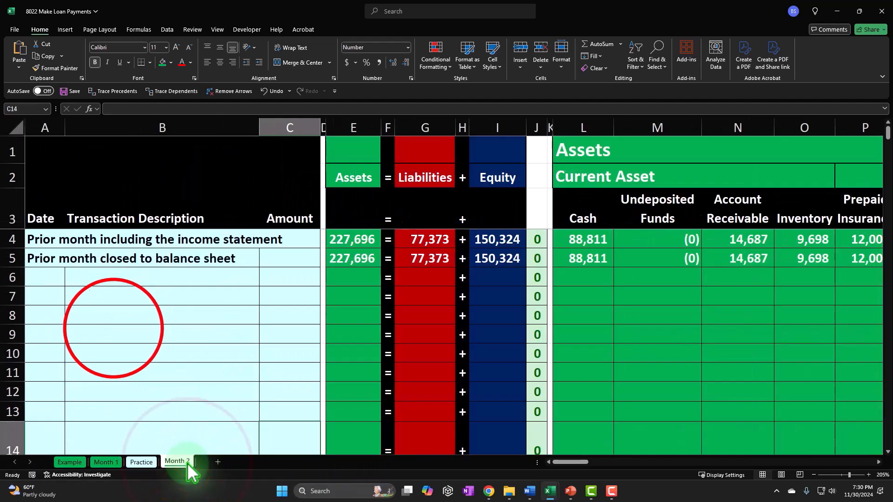
{"action": "left_click", "coordinate": [113, 329]}
{"action": "key", "text": "Up"}
{"action": "key", "text": "Up"}
{"action": "key", "text": "Up"}
{"action": "key", "text": "Left"}
{"action": "key", "text": "Down"}
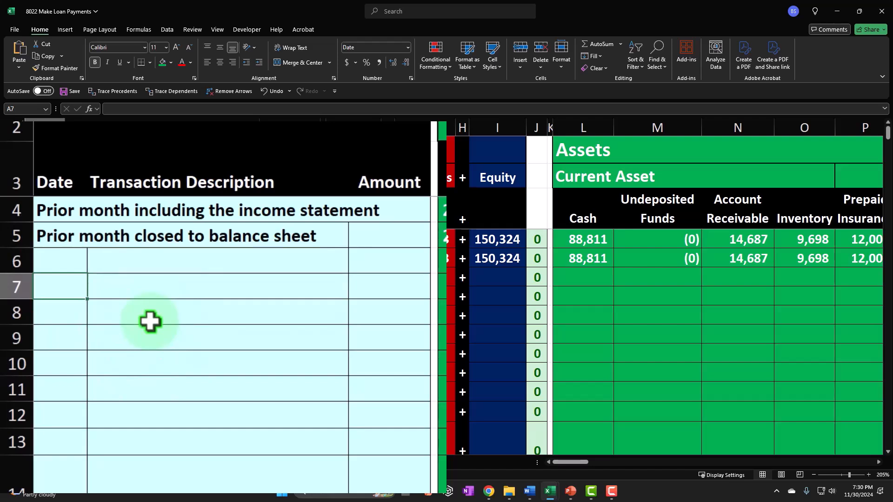
{"action": "type", "text": "2/"}
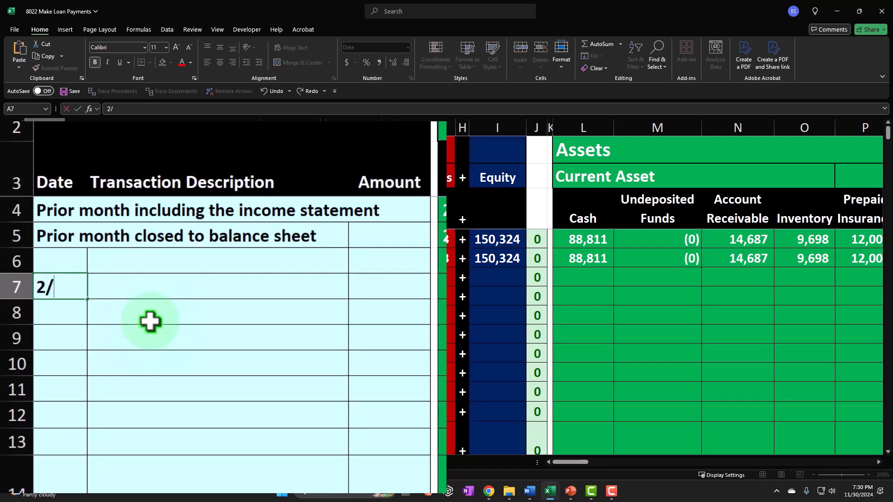
{"action": "type", "text": "1"}
{"action": "key", "text": "Return"}
Describe the 2/1 transaction as "Pay loan payable according to" in B7 and "amortization table" in B8
{"action": "key", "text": "Up"}
{"action": "key", "text": "Right"}
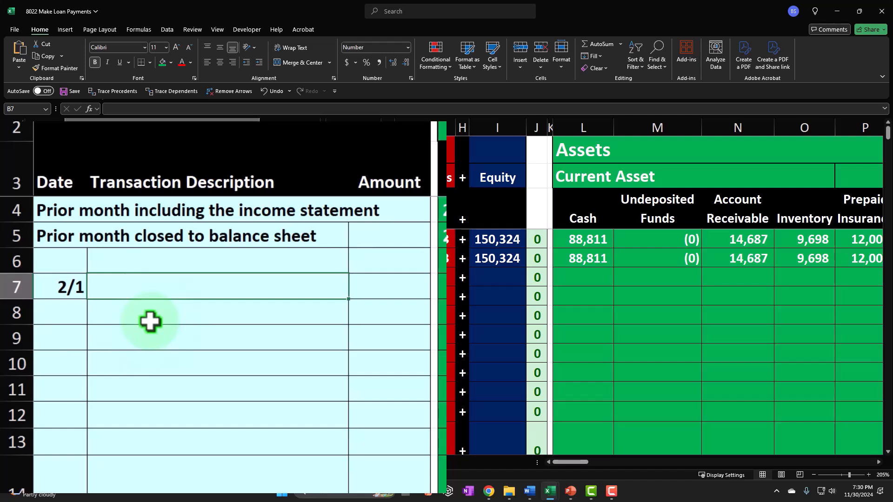
{"action": "type", "text": "P"}
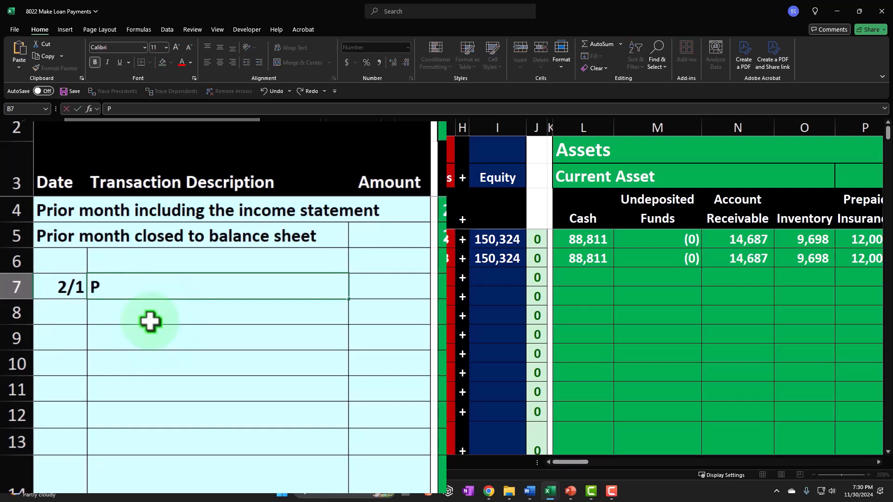
{"action": "type", "text": "ay loan"}
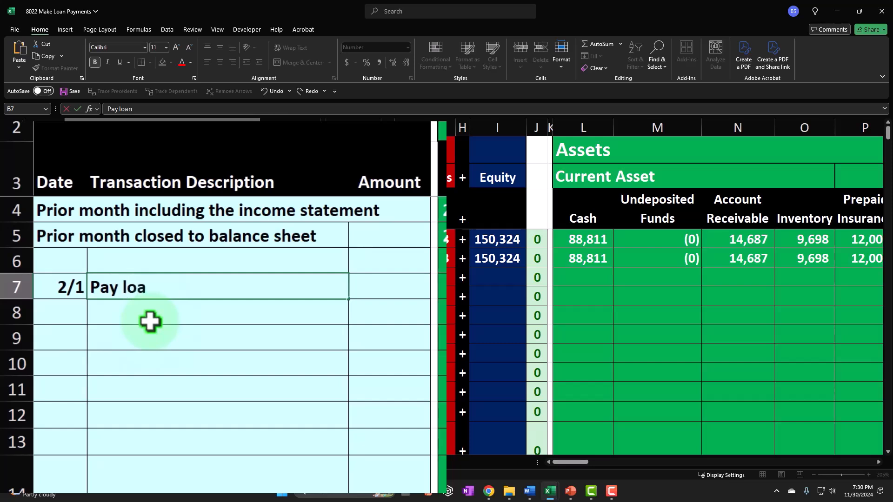
{"action": "type", "text": " payable acco"}
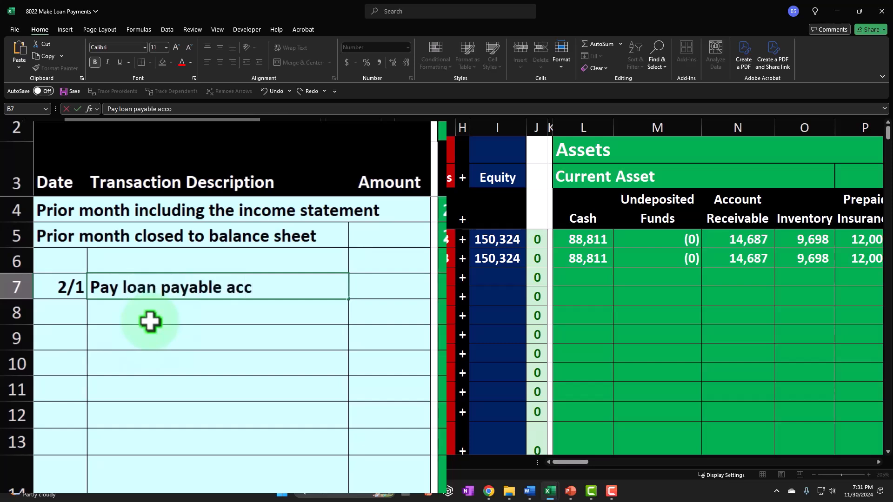
{"action": "type", "text": "rding to"}
{"action": "key", "text": "Return"}
{"action": "type", "text": "amortization"}
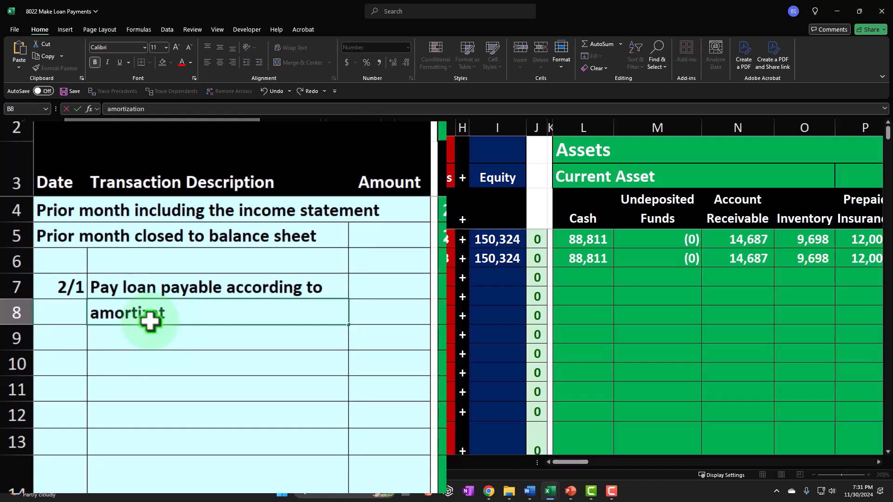
{"action": "type", "text": " table"}
{"action": "key", "text": "Return"}
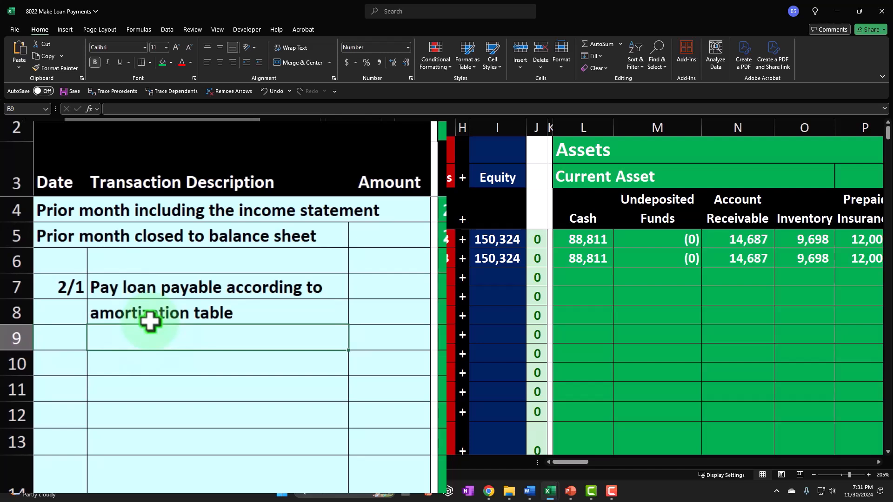
Add the labels "Payment" in B9 and "Interest" in B10, and indent both one level
{"action": "type", "text": "Payment"}
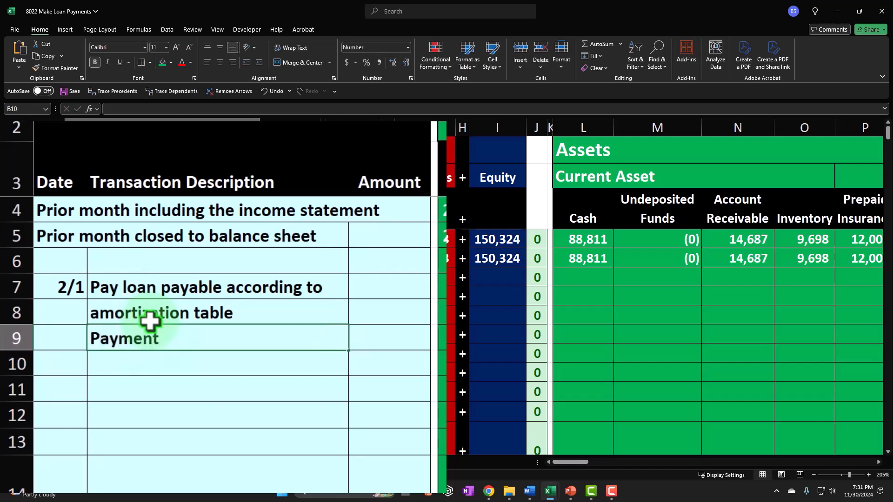
{"action": "key", "text": "Return"}
{"action": "type", "text": "Interest"}
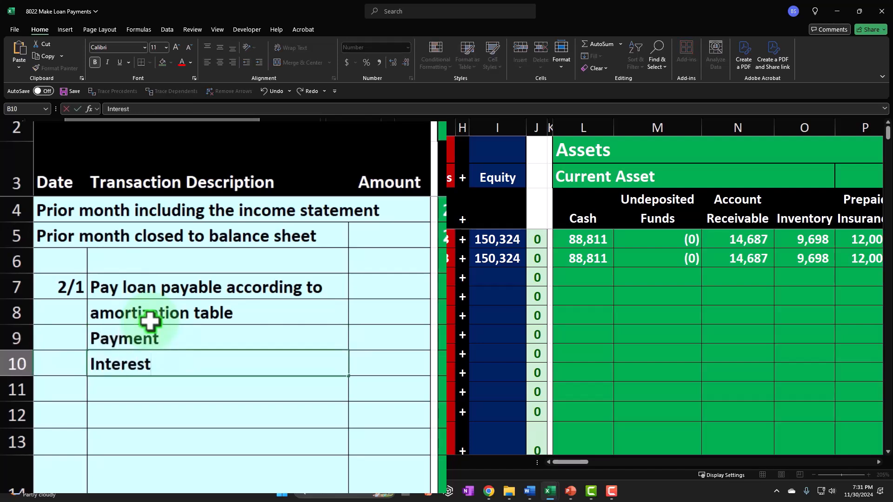
{"action": "key", "text": "Return"}
{"action": "key", "text": "Up"}
{"action": "key", "text": "Up"}
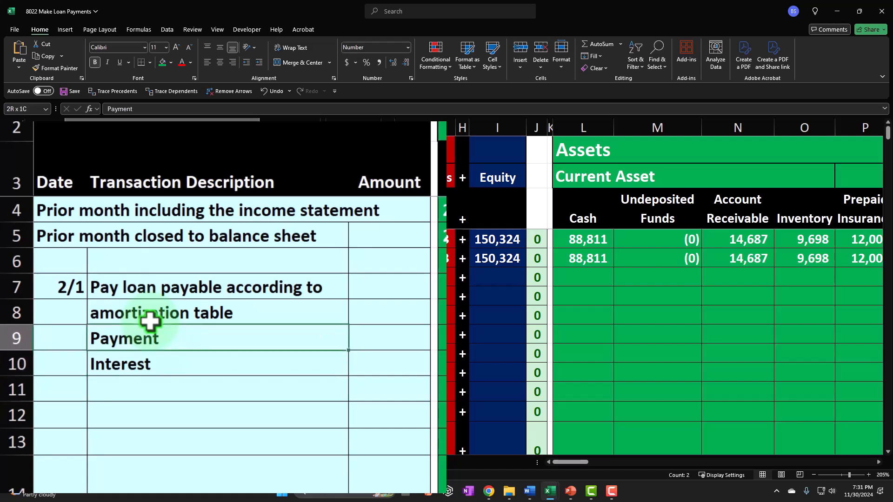
{"action": "key", "text": "shift+Down"}
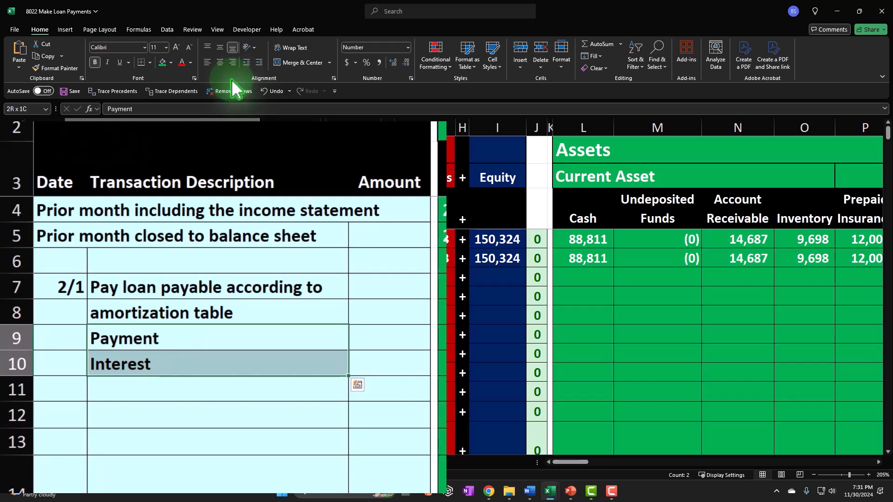
{"action": "left_click", "coordinate": [260, 63]}
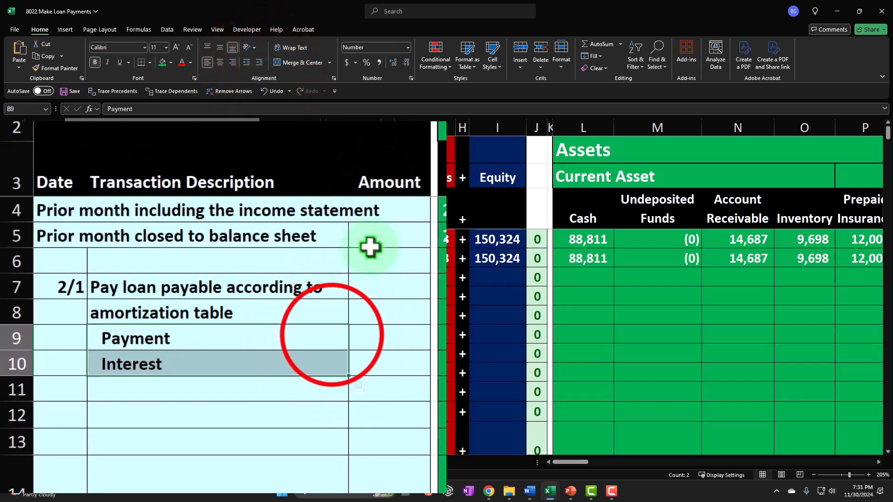
Go across the Month 2 sheet past the subsidiary ledgers and examine its loan amortization table
{"action": "left_click", "coordinate": [331, 334]}
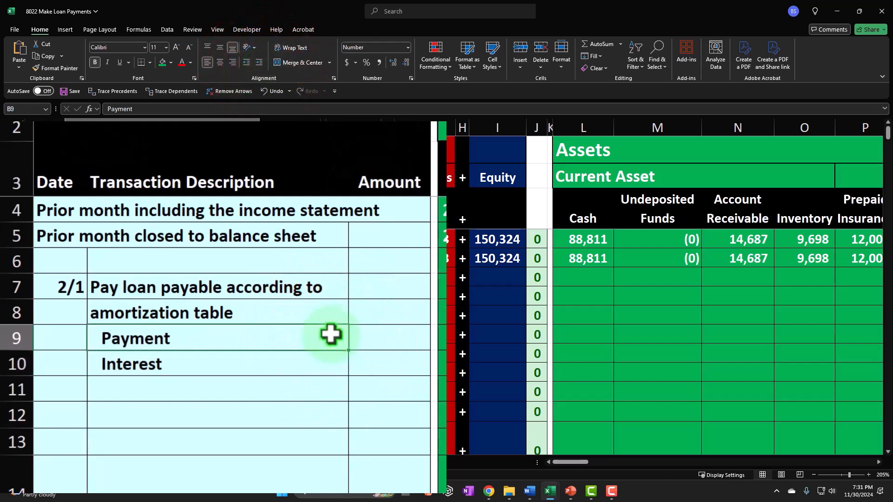
{"action": "key", "text": "Right"}
{"action": "key", "text": "Right"}
{"action": "key", "text": "Right"}
{"action": "key", "text": "Right"}
{"action": "key", "text": "Right"}
{"action": "key", "text": "Right"}
{"action": "key", "text": "Right"}
{"action": "key", "text": "Right"}
{"action": "key", "text": "Right"}
{"action": "key", "text": "Right"}
{"action": "key", "text": "Right"}
{"action": "key", "text": "Right"}
{"action": "key", "text": "Right"}
{"action": "key", "text": "Right"}
{"action": "key", "text": "Right"}
{"action": "key", "text": "Right"}
{"action": "key", "text": "Right"}
{"action": "key", "text": "Right"}
{"action": "key", "text": "Right"}
{"action": "key", "text": "Right"}
{"action": "key", "text": "Right"}
{"action": "key", "text": "Right"}
{"action": "key", "text": "Right"}
{"action": "key", "text": "Right"}
{"action": "key", "text": "Right"}
{"action": "key", "text": "Right"}
{"action": "key", "text": "Right"}
{"action": "key", "text": "Right"}
{"action": "key", "text": "Right"}
{"action": "key", "text": "Right"}
{"action": "key", "text": "Right"}
{"action": "key", "text": "Right"}
{"action": "key", "text": "Right"}
{"action": "key", "text": "Right"}
{"action": "key", "text": "Right"}
{"action": "key", "text": "Right"}
{"action": "key", "text": "Right"}
{"action": "key", "text": "Right"}
{"action": "key", "text": "Right"}
{"action": "key", "text": "Right"}
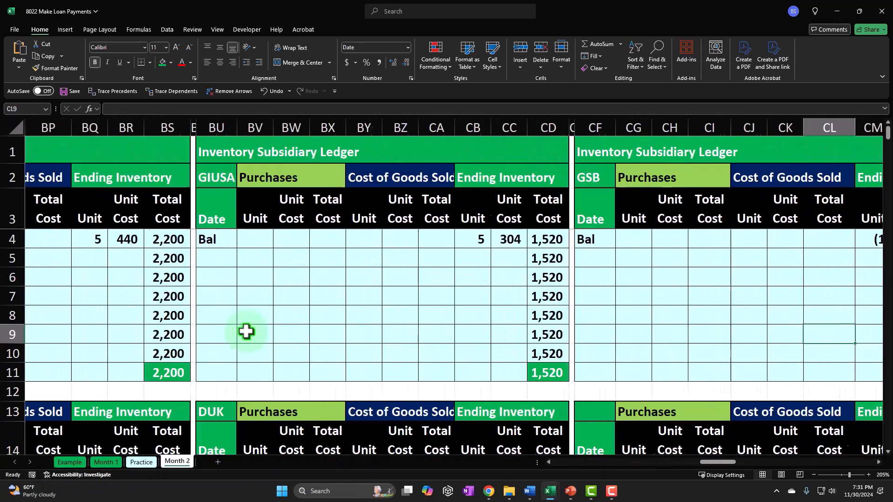
{"action": "key", "text": "Right"}
{"action": "key", "text": "Right"}
{"action": "key", "text": "Right"}
{"action": "key", "text": "Right"}
{"action": "key", "text": "Right"}
{"action": "key", "text": "Right"}
{"action": "key", "text": "Right"}
{"action": "key", "text": "Right"}
{"action": "key", "text": "Right"}
{"action": "key", "text": "Right"}
{"action": "key", "text": "Right"}
{"action": "key", "text": "Right"}
{"action": "key", "text": "Right"}
{"action": "key", "text": "Right"}
{"action": "key", "text": "Right"}
{"action": "key", "text": "Right"}
{"action": "key", "text": "Right"}
{"action": "key", "text": "Right"}
{"action": "key", "text": "Right"}
{"action": "key", "text": "Right"}
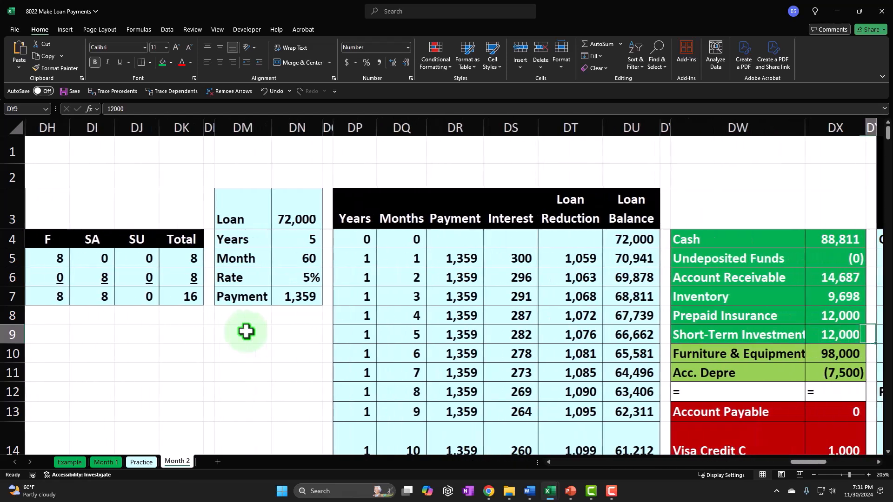
{"action": "key", "text": "Right"}
{"action": "key", "text": "Left"}
{"action": "key", "text": "Left"}
{"action": "key", "text": "Left"}
{"action": "key", "text": "Left"}
{"action": "key", "text": "Left"}
{"action": "key", "text": "Left"}
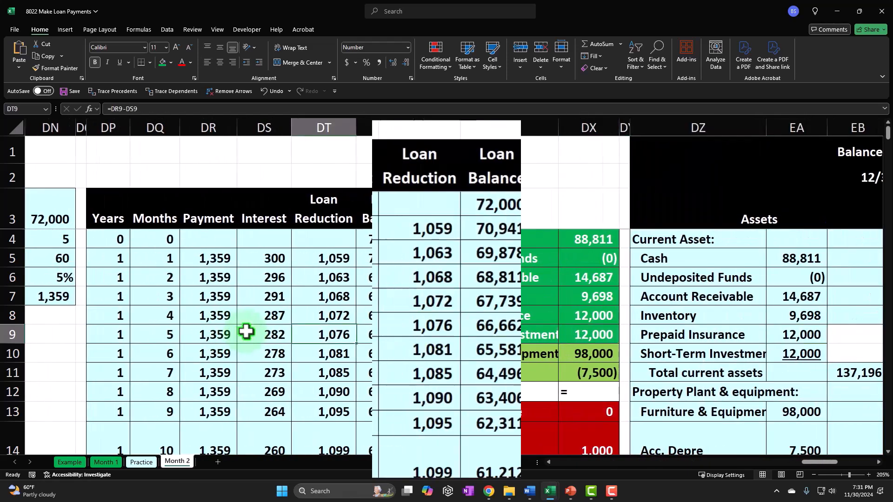
{"action": "key", "text": "Left"}
{"action": "key", "text": "Left"}
{"action": "key", "text": "Left"}
{"action": "key", "text": "Left"}
{"action": "key", "text": "Left"}
{"action": "key", "text": "Left"}
{"action": "key", "text": "Left"}
{"action": "key", "text": "Left"}
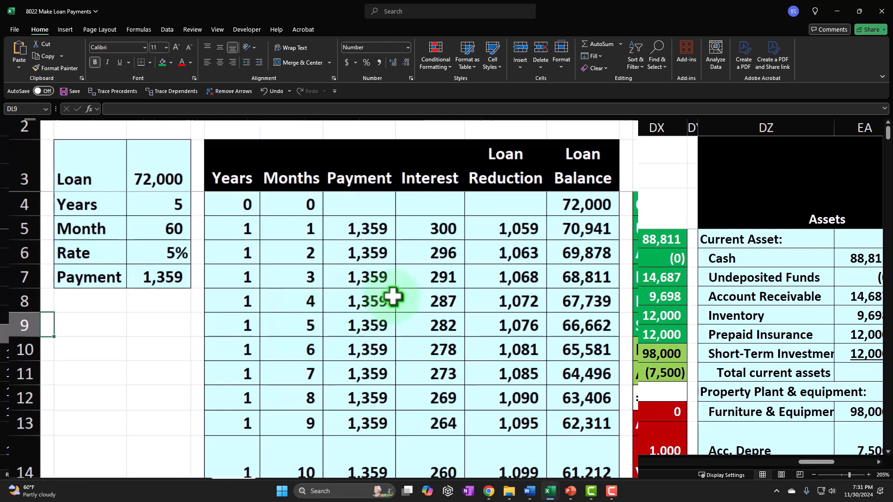
{"action": "scroll", "coordinate": [319, 320], "scroll_direction": "down", "scroll_amount": 1}
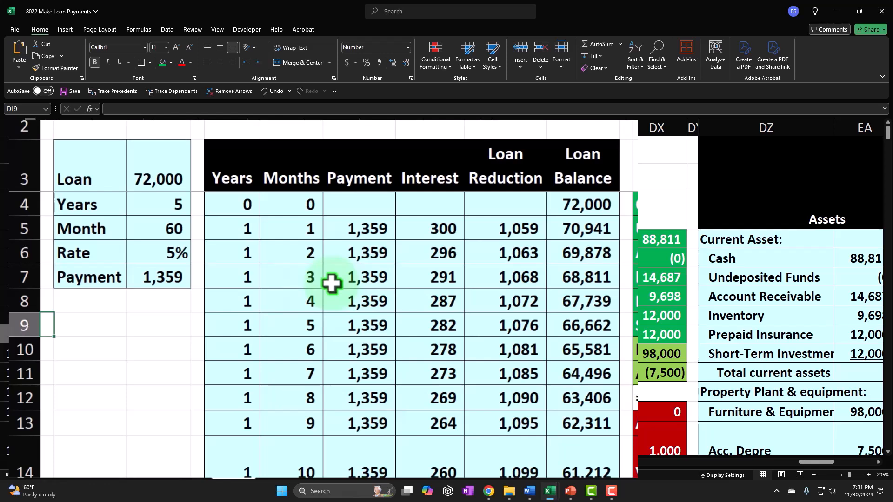
Inspect the payment formula and its inputs in DN3 to DN7: loan amount, years, months and rate
{"action": "left_click", "coordinate": [181, 278]}
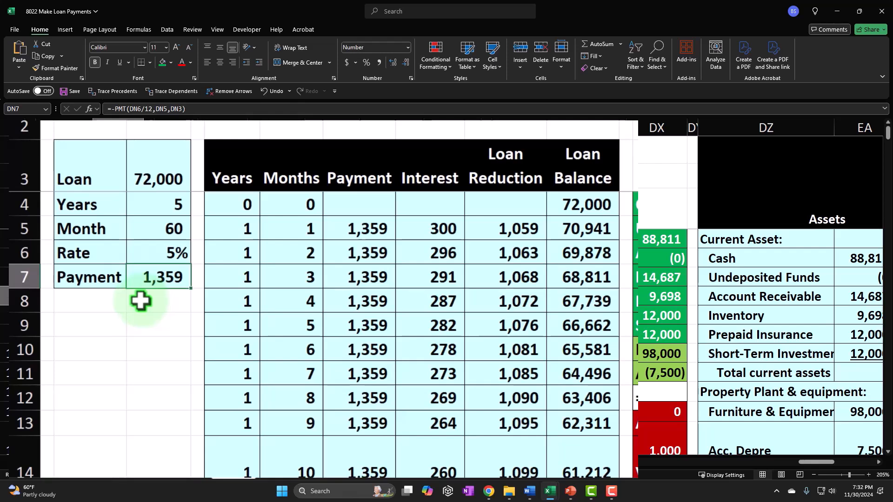
{"action": "left_click", "coordinate": [142, 260]}
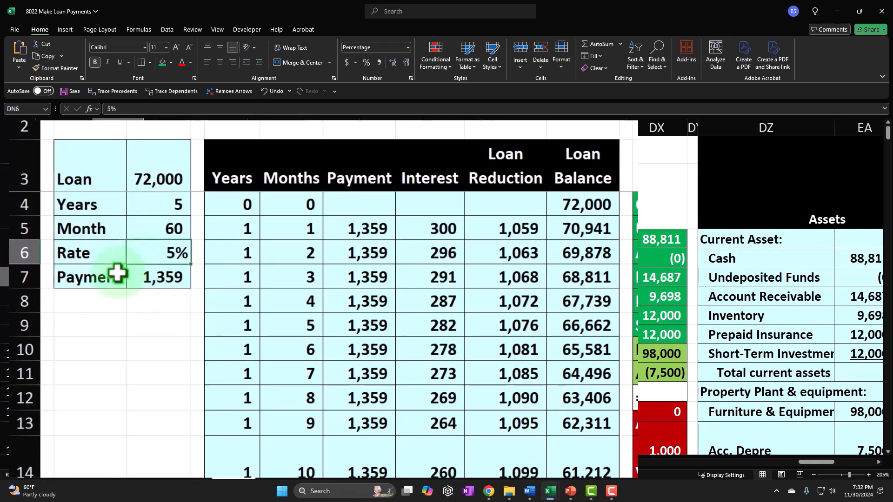
{"action": "left_click", "coordinate": [145, 158]}
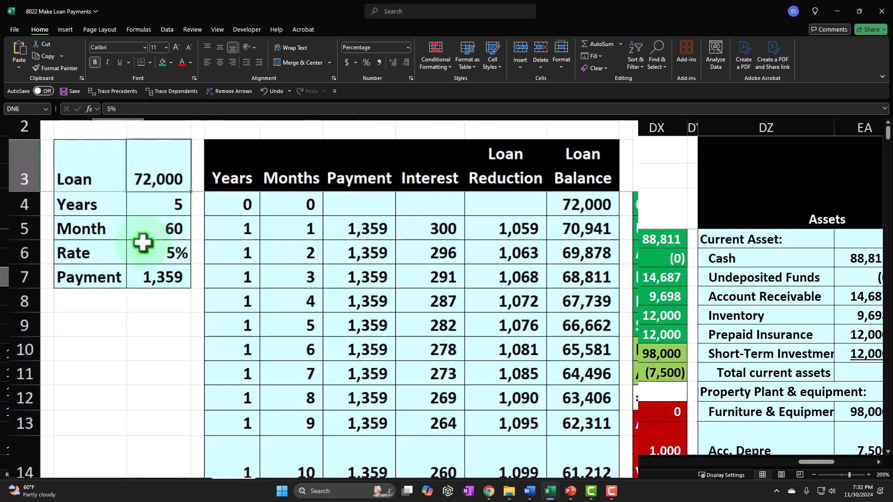
{"action": "key", "text": "Down"}
{"action": "key", "text": "Down"}
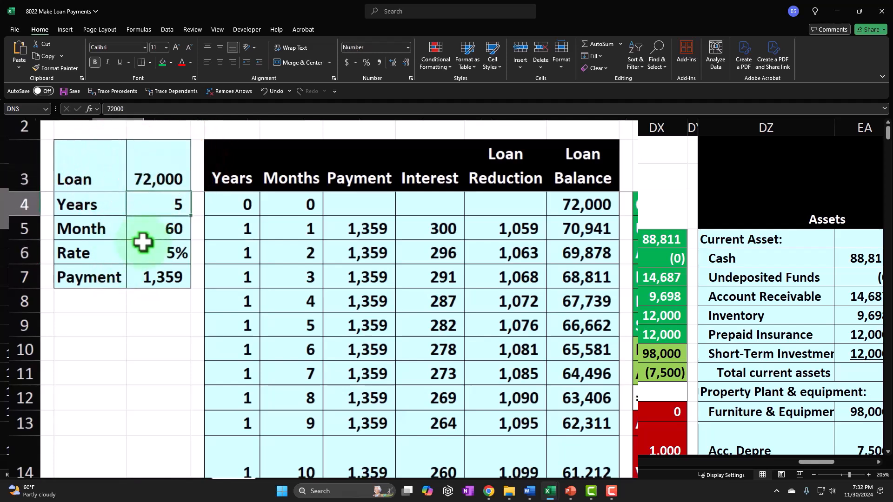
{"action": "key", "text": "Down"}
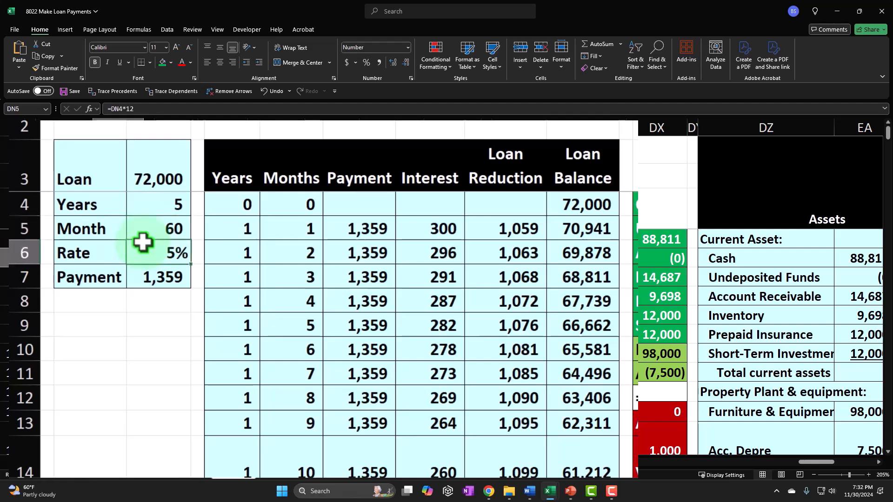
{"action": "key", "text": "Down"}
{"action": "key", "text": "Down"}
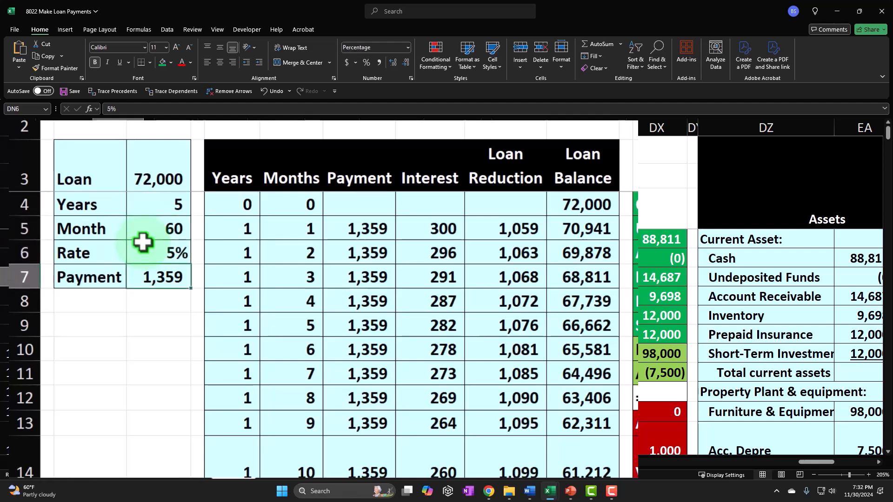
Highlight the month 1 row of the amortization table, DP5:DU5, with a light green fill
{"action": "key", "text": "Down"}
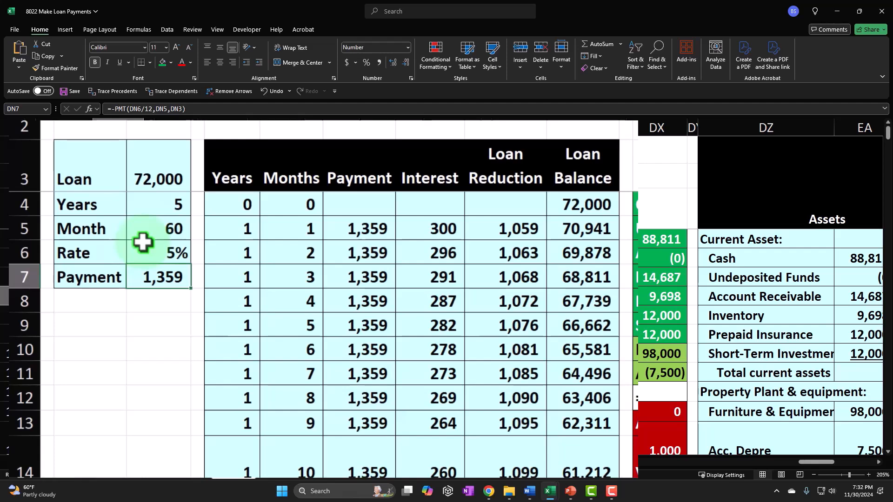
{"action": "key", "text": "Right"}
{"action": "key", "text": "Right"}
{"action": "key", "text": "Right"}
{"action": "key", "text": "Right"}
{"action": "key", "text": "Up"}
{"action": "key", "text": "Up"}
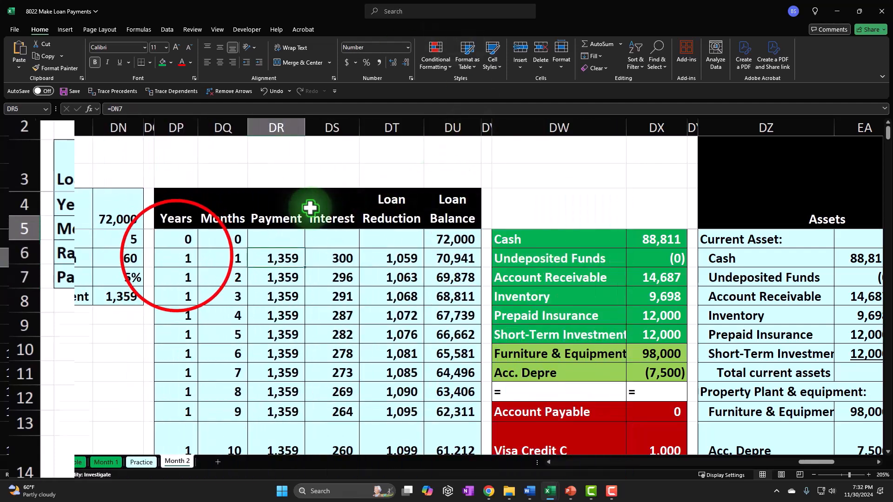
{"action": "left_click_drag", "start_coordinate": [177, 261], "coordinate": [440, 258]}
{"action": "right_click", "coordinate": [439, 259]}
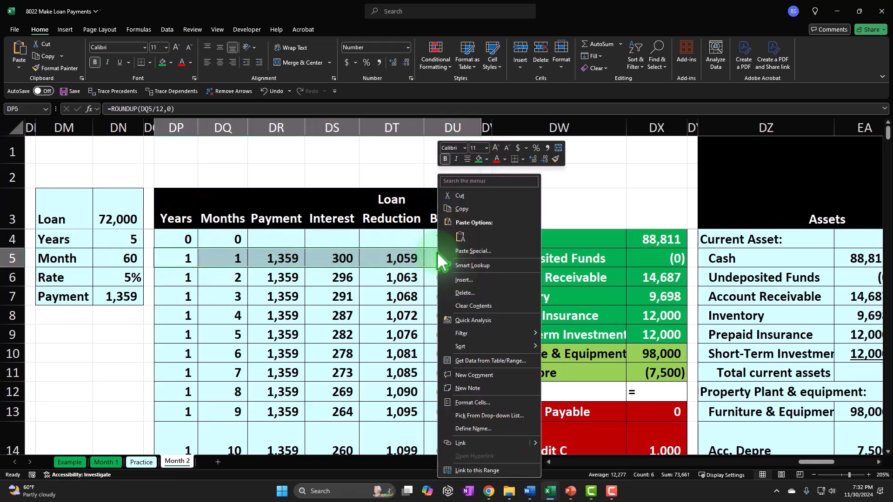
{"action": "left_click", "coordinate": [479, 160]}
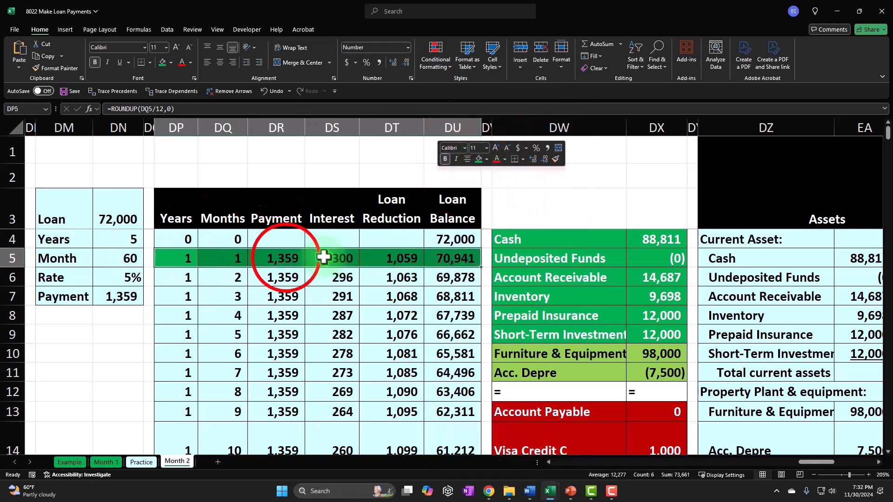
{"action": "right_click", "coordinate": [462, 257]}
{"action": "left_click", "coordinate": [517, 159]}
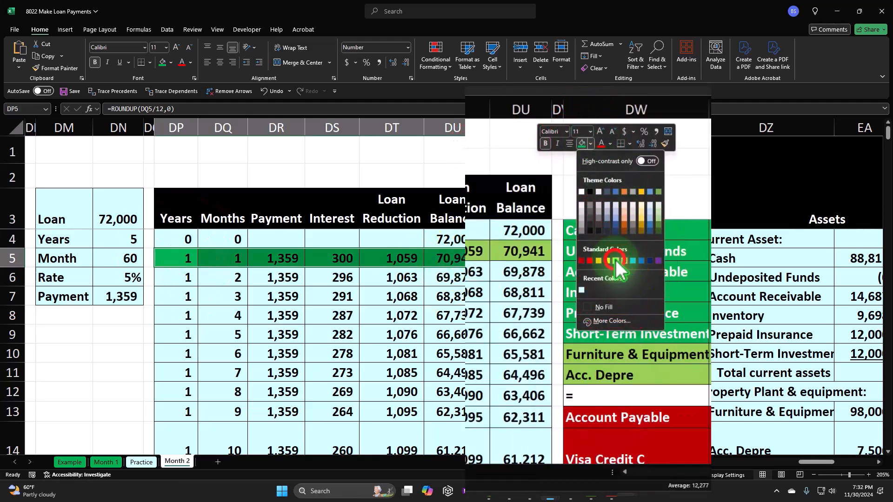
Examine the month 1 payment in DR5, the opening loan balance in DU4 and the interest formula in DS5
{"action": "left_click", "coordinate": [271, 259]}
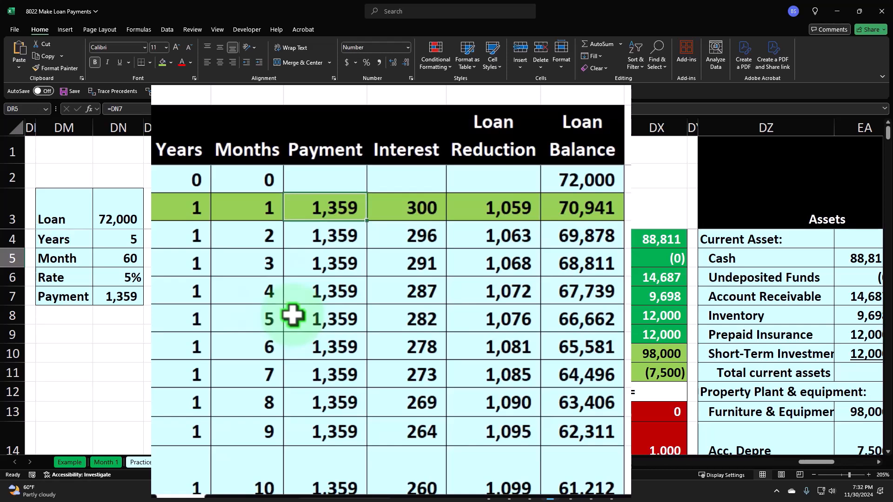
{"action": "key", "text": "Right"}
{"action": "key", "text": "Right"}
{"action": "key", "text": "Right"}
{"action": "key", "text": "Up"}
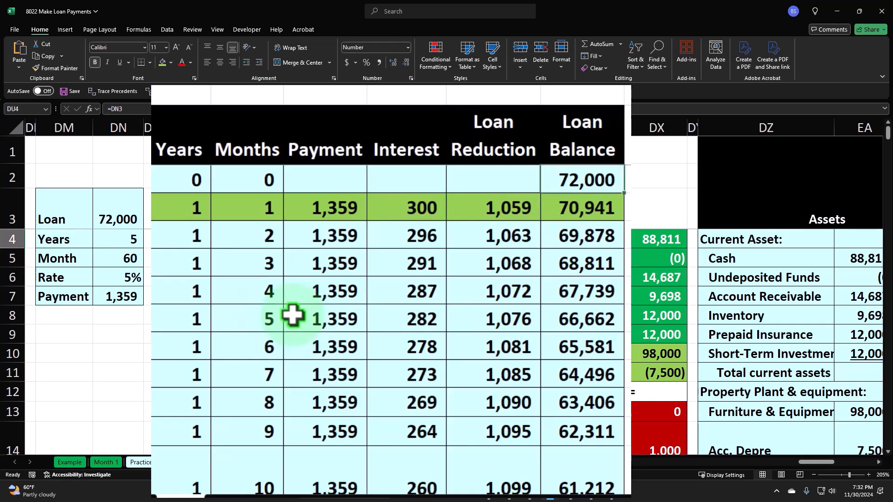
{"action": "key", "text": "Down"}
{"action": "key", "text": "Left"}
{"action": "key", "text": "Left"}
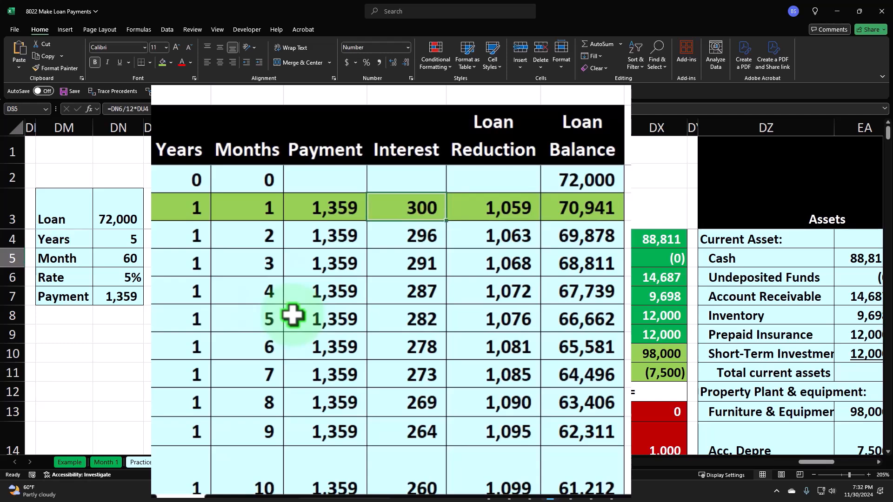
Check how the interest and loan balance change over the following months of the amortization table
{"action": "key", "text": "Down"}
{"action": "key", "text": "Down"}
{"action": "key", "text": "Down"}
{"action": "key", "text": "Down"}
{"action": "key", "text": "Down"}
{"action": "key", "text": "Down"}
{"action": "key", "text": "Down"}
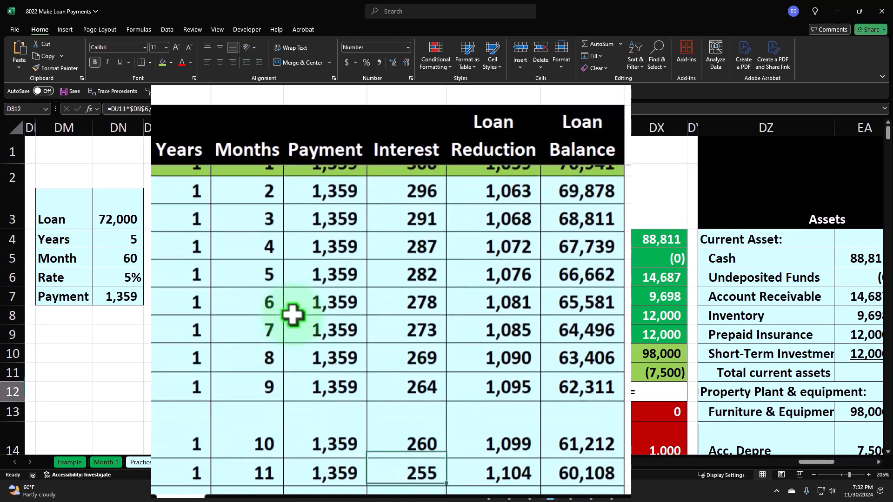
{"action": "key", "text": "Down"}
{"action": "key", "text": "Down"}
{"action": "key", "text": "Down"}
{"action": "key", "text": "Down"}
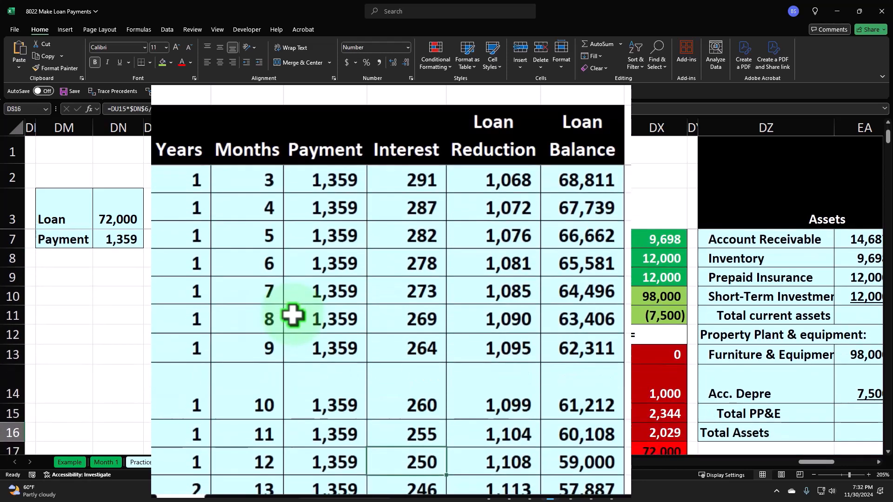
{"action": "key", "text": "Up"}
{"action": "key", "text": "Up"}
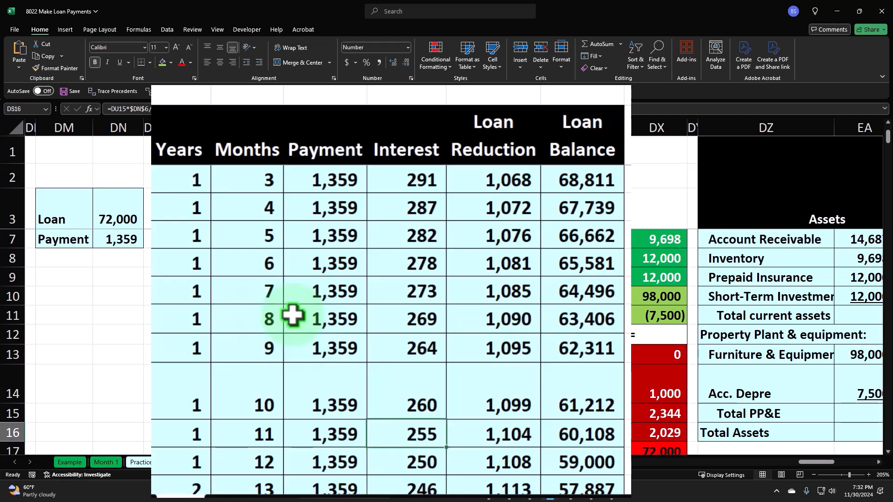
{"action": "key", "text": "Right"}
{"action": "key", "text": "Right"}
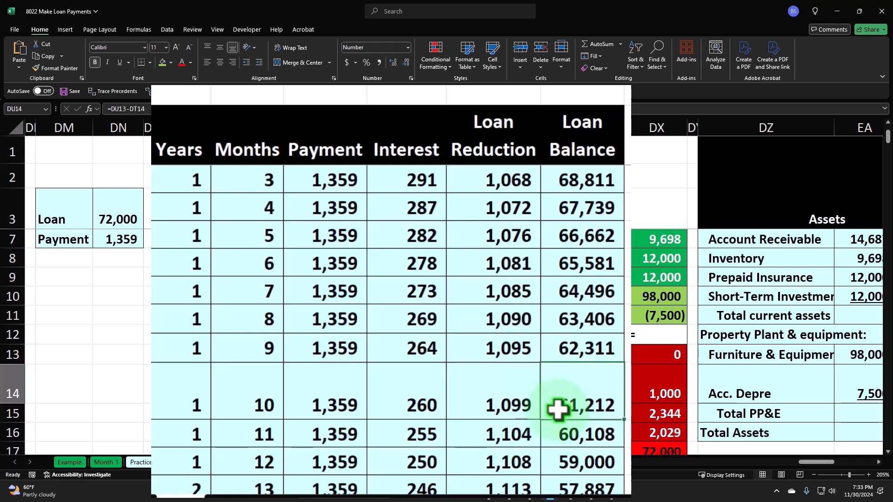
Select the interest for months 1 to 10 in DS5:DS14 to check its sum, and return to the month 1 interest
{"action": "left_click_drag", "start_coordinate": [418, 396], "coordinate": [397, 217]}
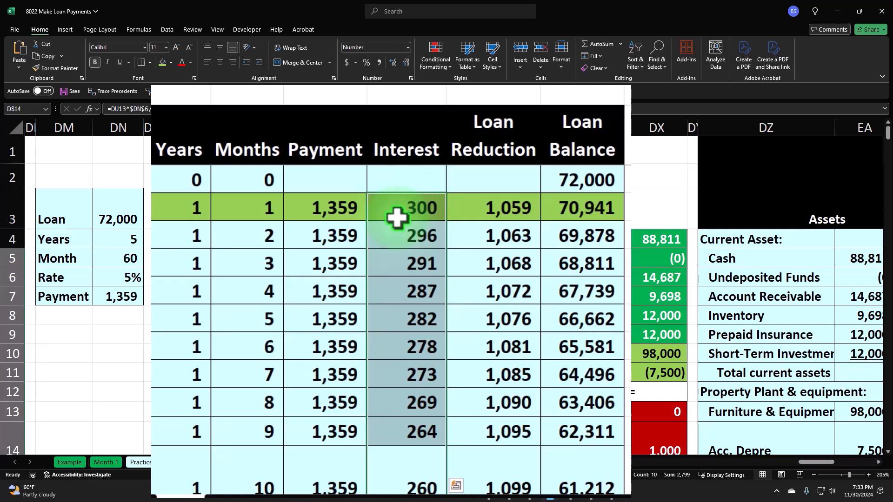
{"action": "key", "text": "Up"}
{"action": "key", "text": "Up"}
{"action": "key", "text": "Up"}
{"action": "key", "text": "Up"}
{"action": "key", "text": "Up"}
{"action": "key", "text": "Up"}
{"action": "key", "text": "Up"}
{"action": "key", "text": "Up"}
{"action": "key", "text": "Up"}
{"action": "key", "text": "Up"}
{"action": "key", "text": "Up"}
{"action": "key", "text": "Up"}
{"action": "key", "text": "Up"}
{"action": "key", "text": "Down"}
{"action": "key", "text": "Down"}
{"action": "key", "text": "Down"}
{"action": "key", "text": "Down"}
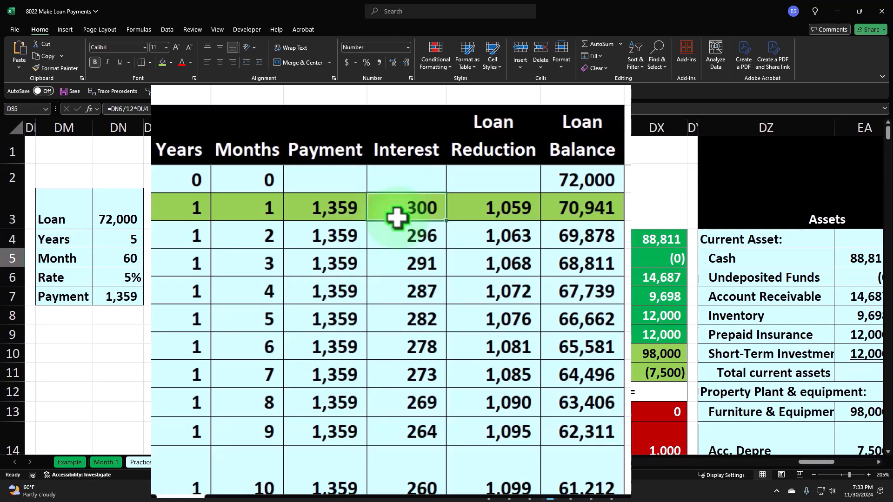
Compare the month 1 payment, interest and loan reduction in row 5 with the original loan amount in DN3
{"action": "key", "text": "Right"}
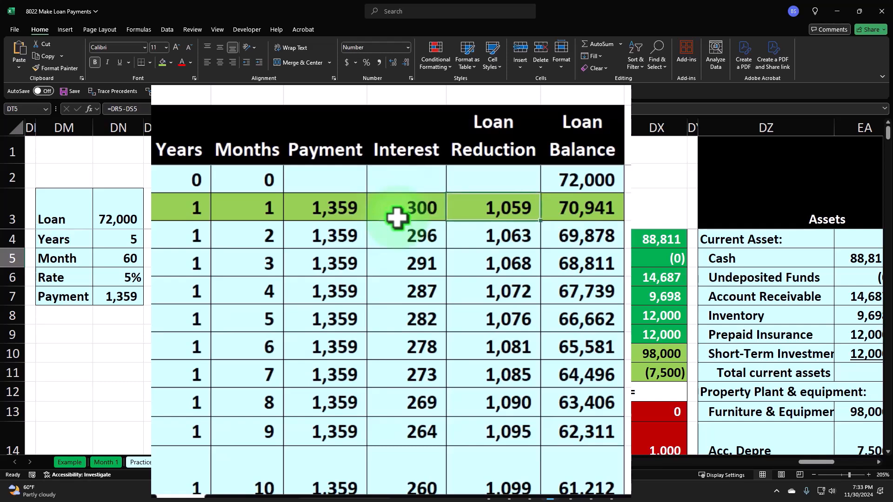
{"action": "key", "text": "Left"}
{"action": "key", "text": "Left"}
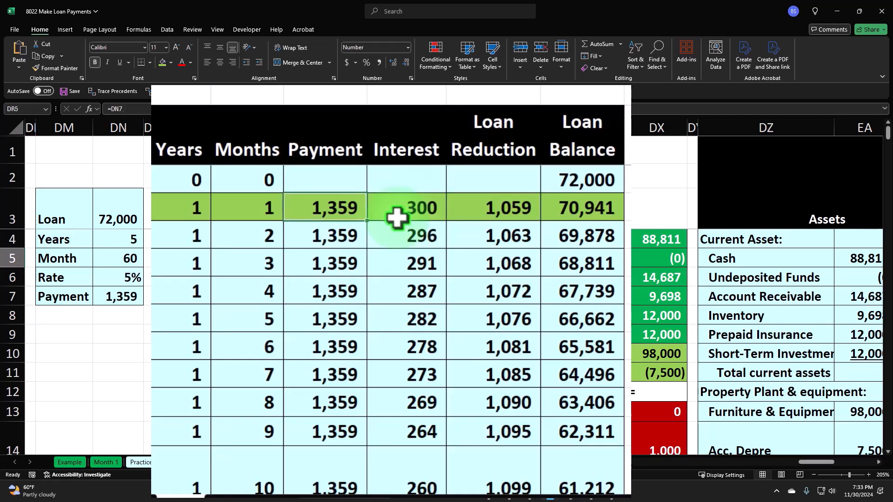
{"action": "key", "text": "Right"}
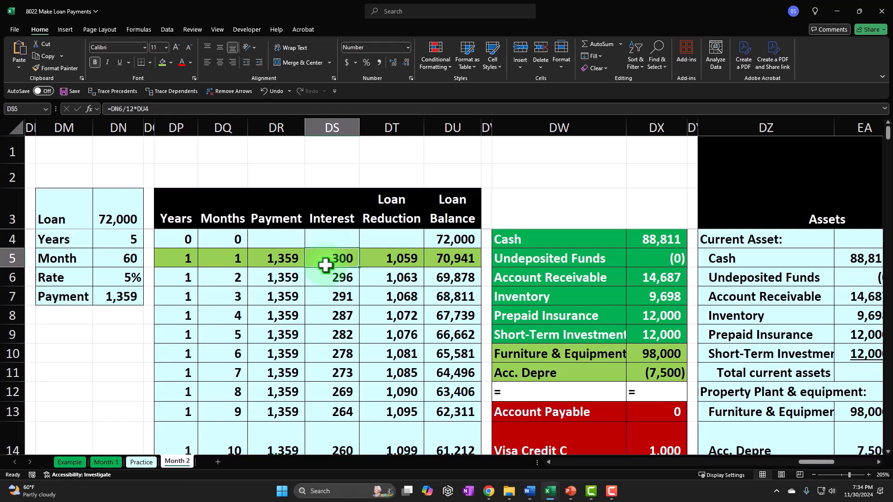
{"action": "left_click", "coordinate": [120, 221]}
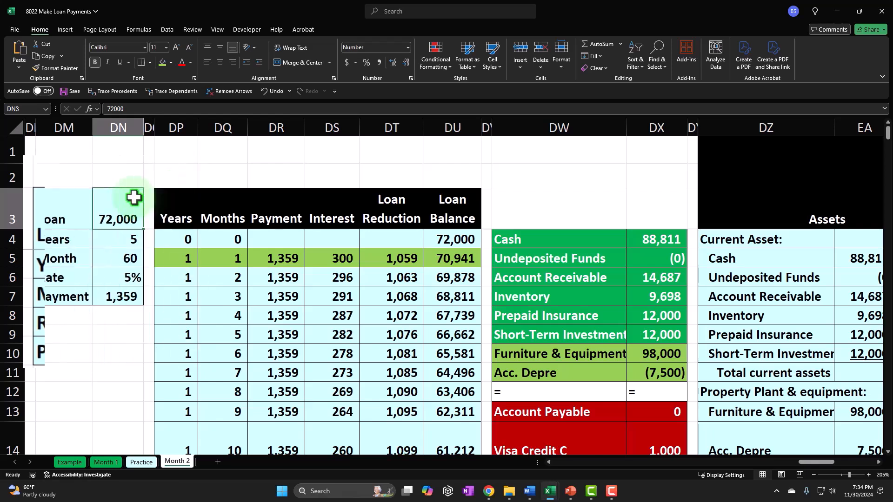
{"action": "key", "text": "Down"}
{"action": "key", "text": "Down"}
{"action": "key", "text": "Right"}
{"action": "key", "text": "Right"}
{"action": "key", "text": "Right"}
{"action": "key", "text": "Right"}
{"action": "key", "text": "Right"}
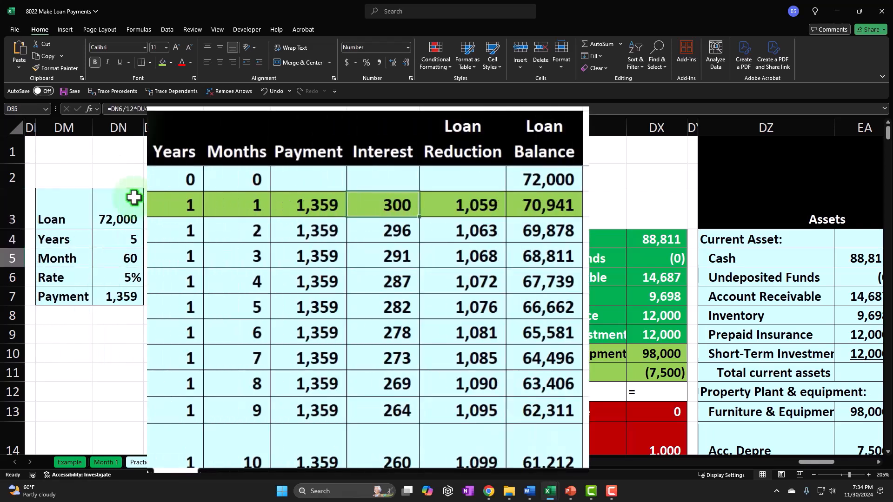
{"action": "key", "text": "Right"}
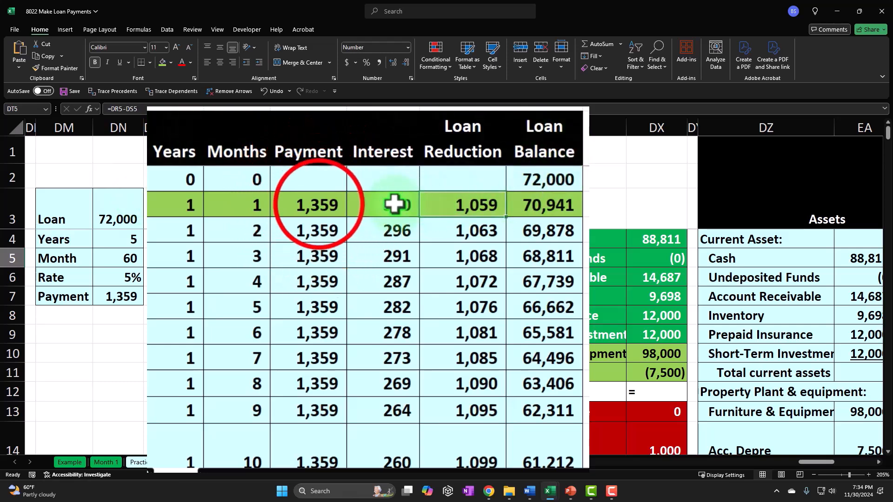
Trace how the month 1 payment in DR5 splits into interest and loan reduction and leads to the balance in DU5
{"action": "key", "text": "Left"}
{"action": "key", "text": "Left"}
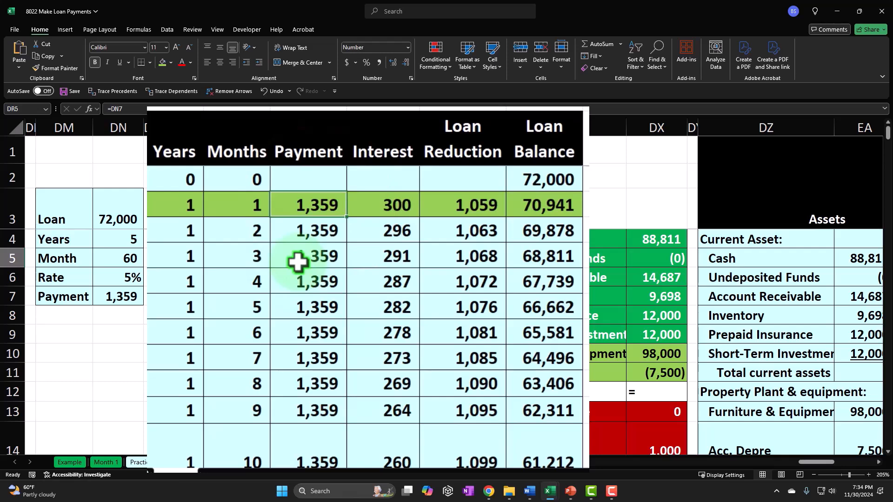
{"action": "key", "text": "Right"}
{"action": "key", "text": "Right"}
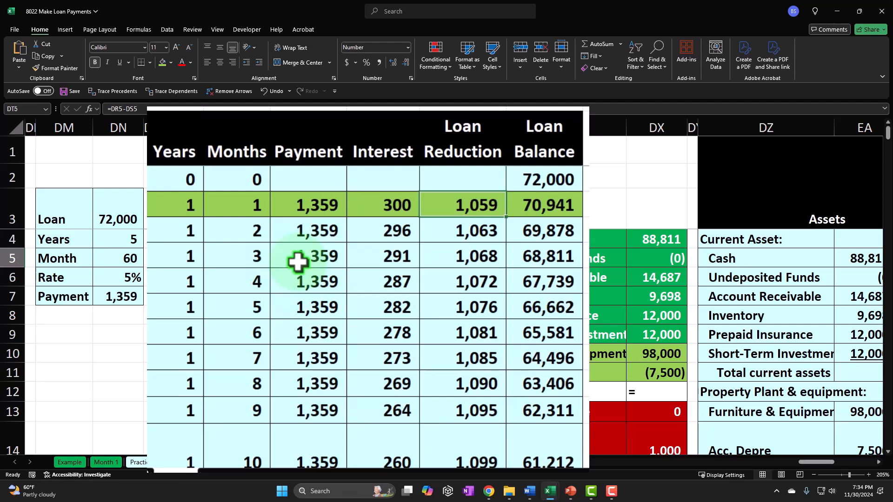
{"action": "key", "text": "Right"}
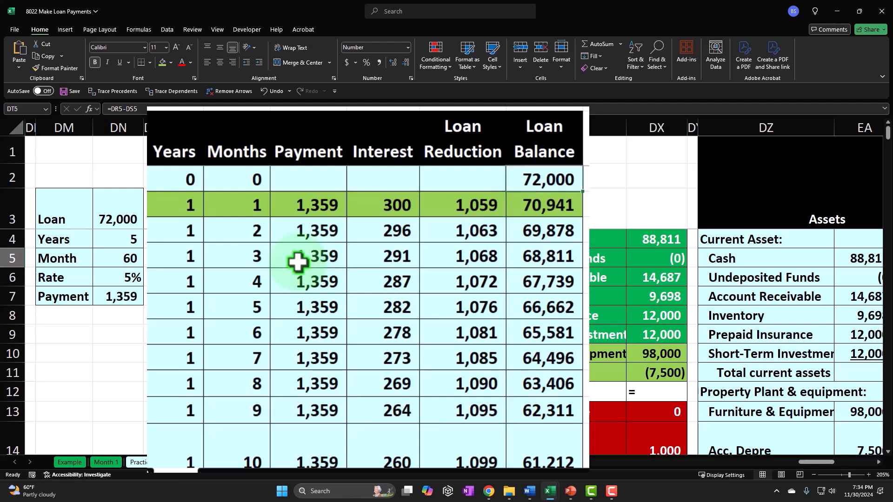
{"action": "key", "text": "Up"}
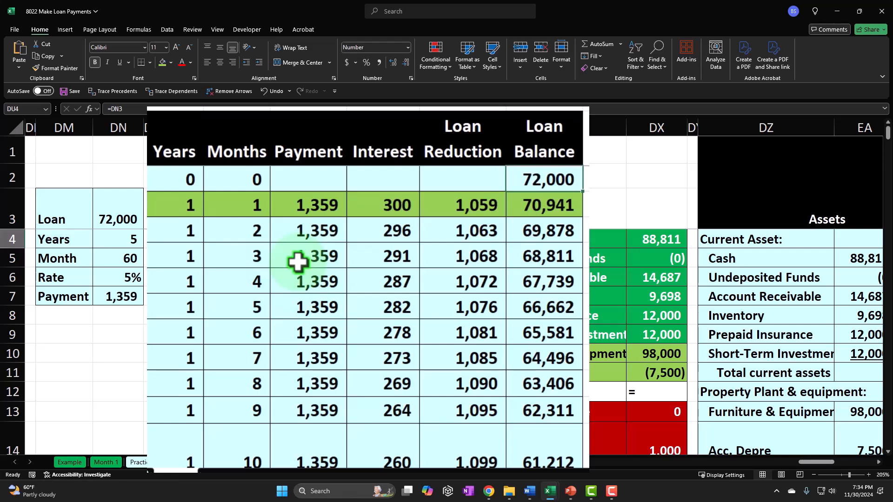
{"action": "key", "text": "Left"}
{"action": "key", "text": "Down"}
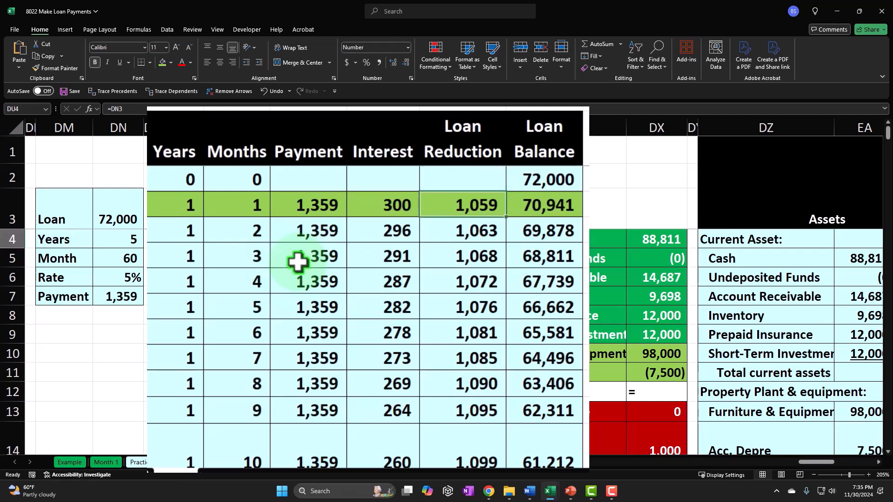
{"action": "key", "text": "Left"}
{"action": "key", "text": "Left"}
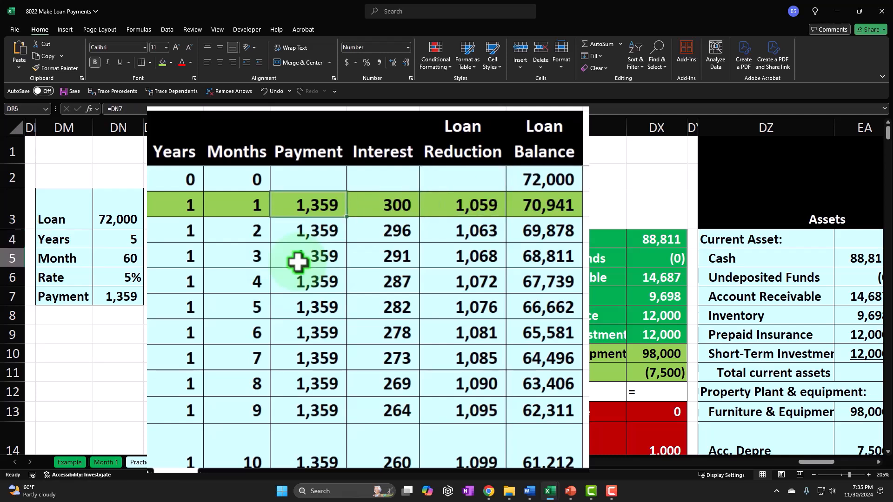
{"action": "key", "text": "Right"}
{"action": "key", "text": "Right"}
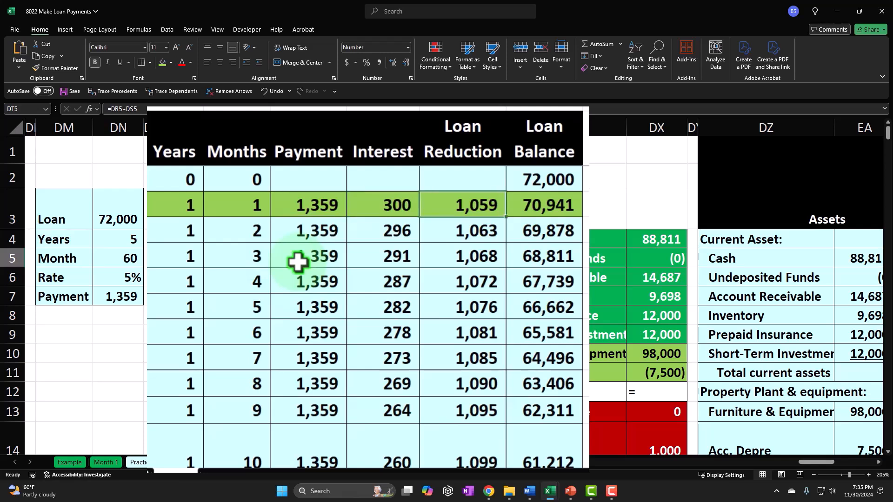
{"action": "key", "text": "Right"}
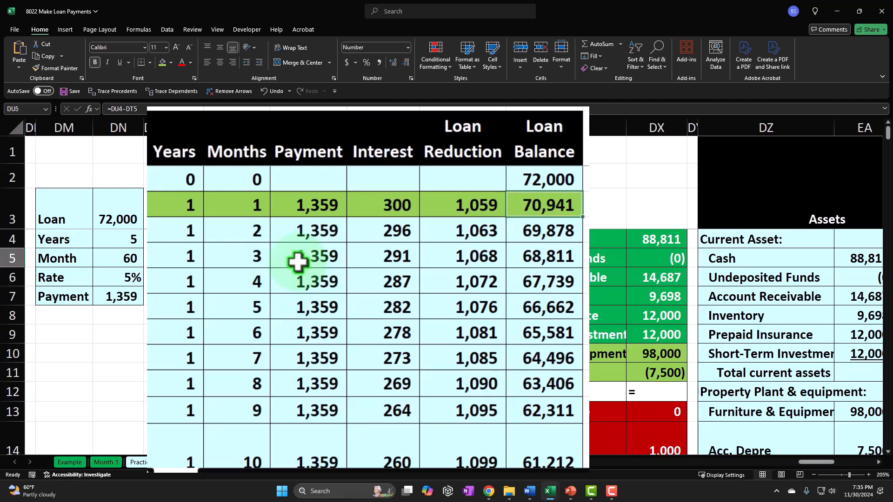
{"action": "key", "text": "Left"}
{"action": "key", "text": "Left"}
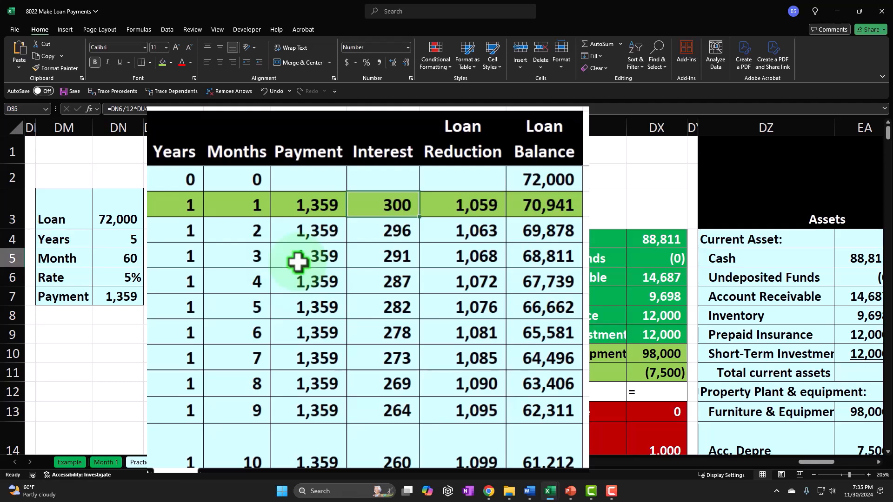
{"action": "key", "text": "Right"}
{"action": "key", "text": "Right"}
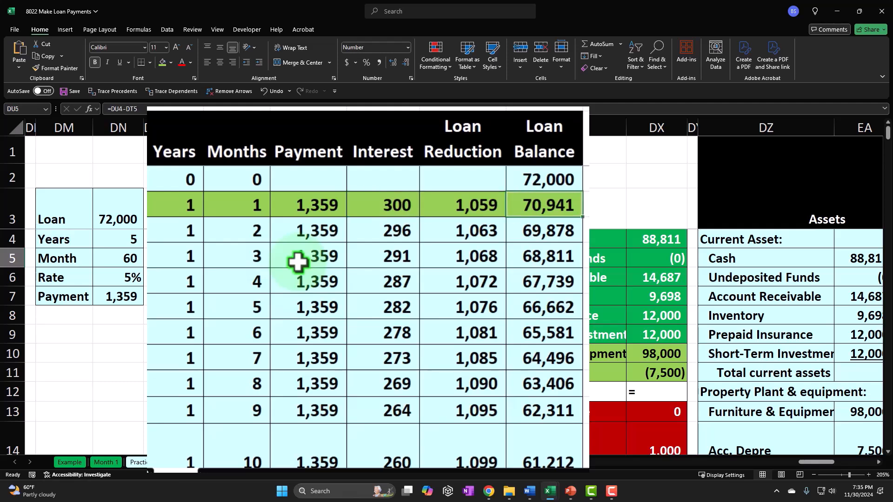
{"action": "key", "text": "Left"}
{"action": "key", "text": "Left"}
{"action": "key", "text": "Left"}
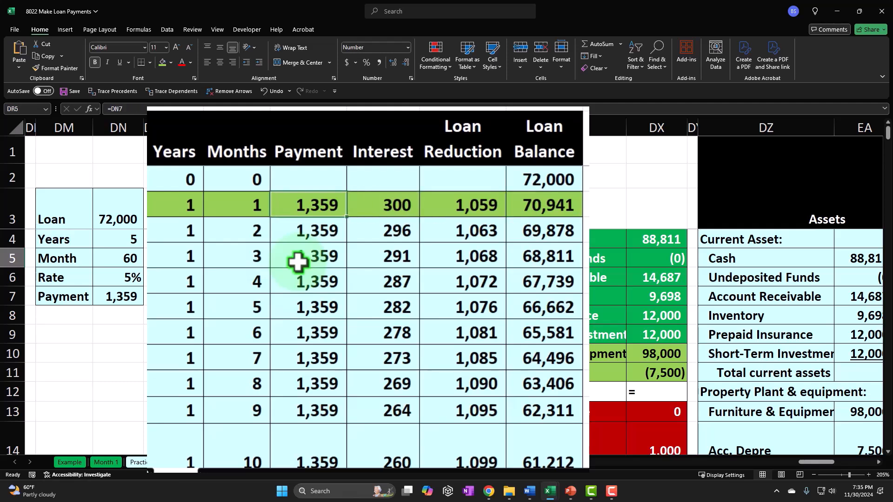
{"action": "key", "text": "Right"}
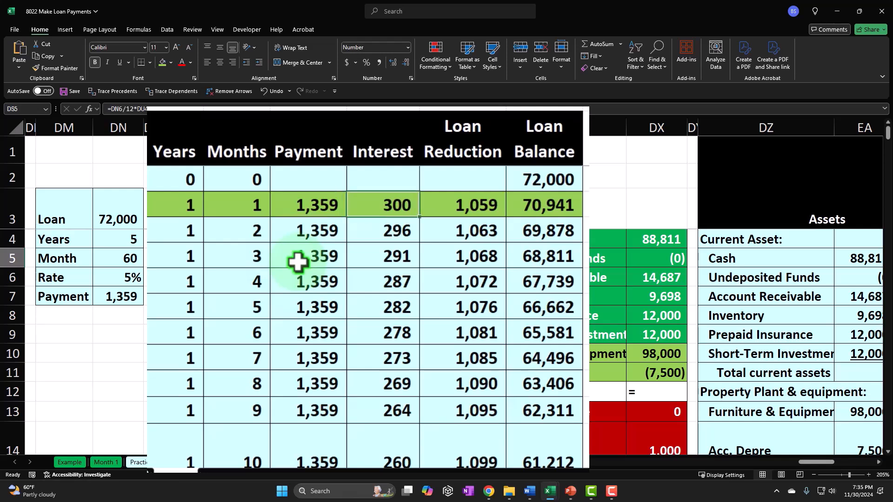
{"action": "key", "text": "Right"}
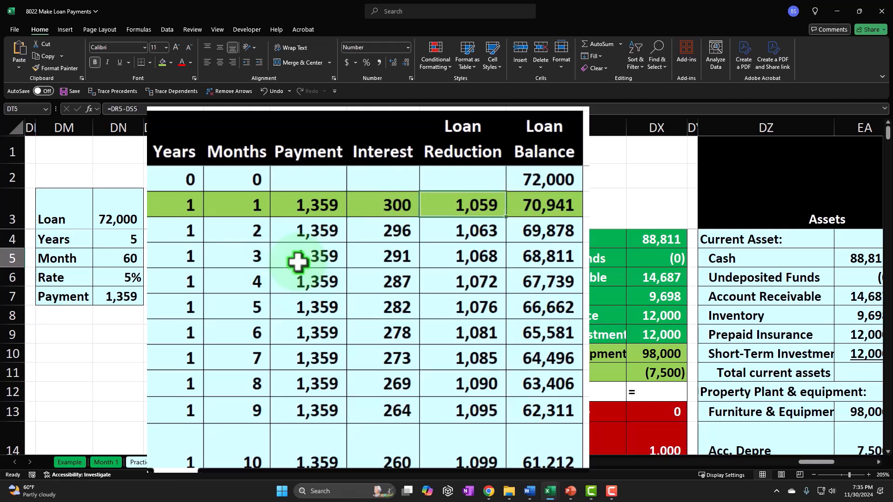
{"action": "key", "text": "Right"}
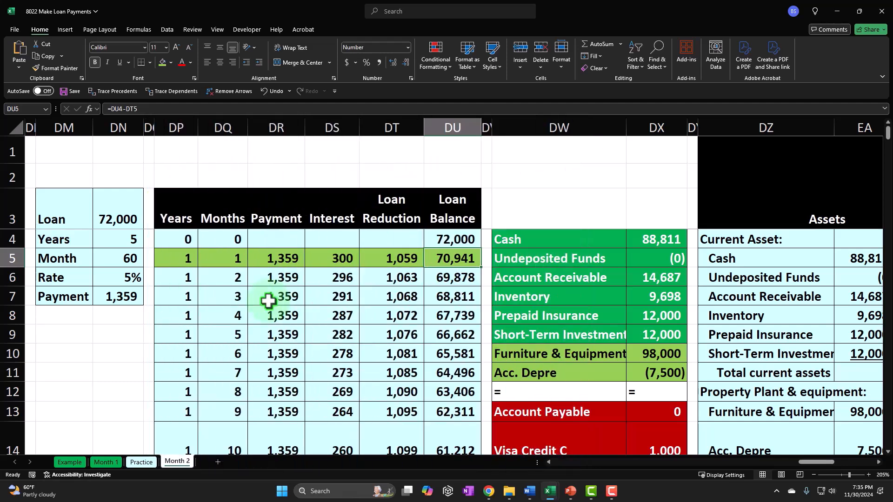
Enter a formula in the 2/1 loan transaction's Payment amount cell C9 that references the payment in the loan amortization table
{"action": "key", "text": "Left"}
{"action": "key", "text": "Left"}
{"action": "key", "text": "Left"}
{"action": "key", "text": "Left"}
{"action": "key", "text": "Left"}
{"action": "key", "text": "Left"}
{"action": "key", "text": "Left"}
{"action": "key", "text": "Left"}
{"action": "key", "text": "Left"}
{"action": "key", "text": "Left"}
{"action": "key", "text": "Left"}
{"action": "key", "text": "Left"}
{"action": "key", "text": "Left"}
{"action": "key", "text": "Left"}
{"action": "key", "text": "Left"}
{"action": "key", "text": "Left"}
{"action": "key", "text": "Left"}
{"action": "key", "text": "Left"}
{"action": "key", "text": "Left"}
{"action": "key", "text": "Left"}
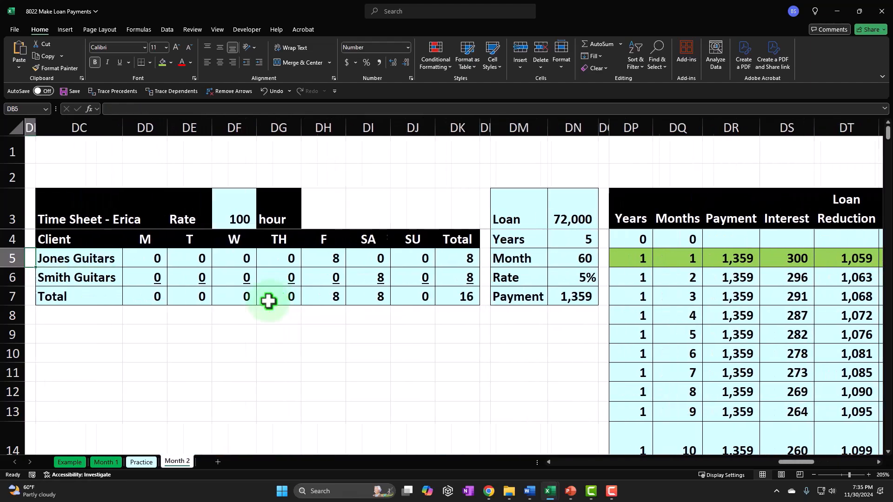
{"action": "key", "text": "Left"}
{"action": "key", "text": "Left"}
{"action": "key", "text": "Left"}
{"action": "key", "text": "Left"}
{"action": "key", "text": "Left"}
{"action": "key", "text": "Left"}
{"action": "key", "text": "Left"}
{"action": "key", "text": "Left"}
{"action": "key", "text": "Left"}
{"action": "key", "text": "Left"}
{"action": "key", "text": "Left"}
{"action": "key", "text": "Left"}
{"action": "key", "text": "Left"}
{"action": "key", "text": "Left"}
{"action": "key", "text": "Left"}
{"action": "key", "text": "Left"}
{"action": "key", "text": "Left"}
{"action": "key", "text": "Left"}
{"action": "key", "text": "Left"}
{"action": "key", "text": "Left"}
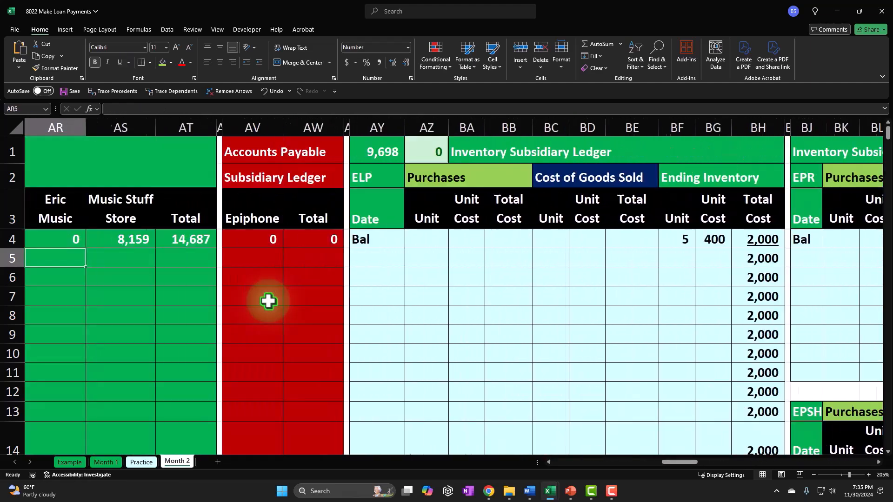
{"action": "key", "text": "Left"}
{"action": "key", "text": "Left"}
{"action": "key", "text": "Left"}
{"action": "key", "text": "Left"}
{"action": "key", "text": "Left"}
{"action": "key", "text": "Left"}
{"action": "key", "text": "Left"}
{"action": "key", "text": "Left"}
{"action": "key", "text": "Left"}
{"action": "key", "text": "Left"}
{"action": "key", "text": "Left"}
{"action": "key", "text": "Left"}
{"action": "key", "text": "Left"}
{"action": "key", "text": "Left"}
{"action": "key", "text": "Left"}
{"action": "key", "text": "Left"}
{"action": "key", "text": "Left"}
{"action": "key", "text": "Left"}
{"action": "key", "text": "Left"}
{"action": "key", "text": "Left"}
{"action": "key", "text": "Down"}
{"action": "key", "text": "Down"}
{"action": "key", "text": "Down"}
{"action": "key", "text": "Right"}
{"action": "key", "text": "Right"}
{"action": "key", "text": "Right"}
{"action": "key", "text": "Right"}
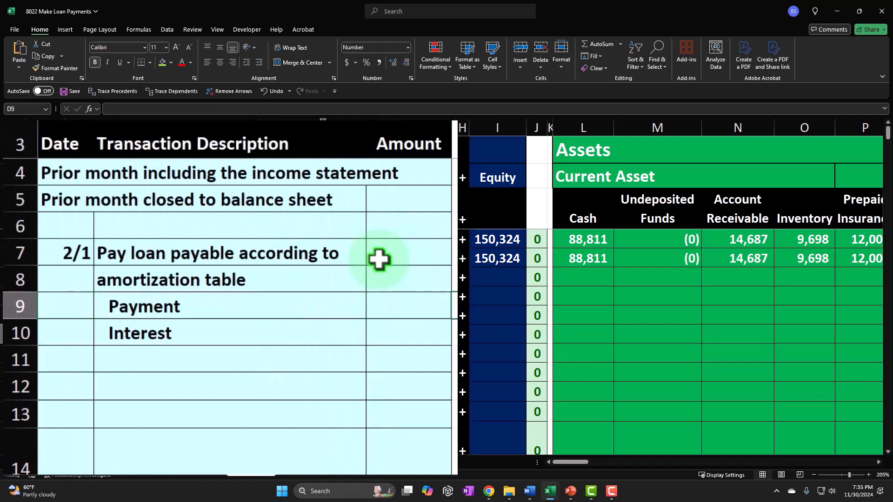
{"action": "type", "text": "="}
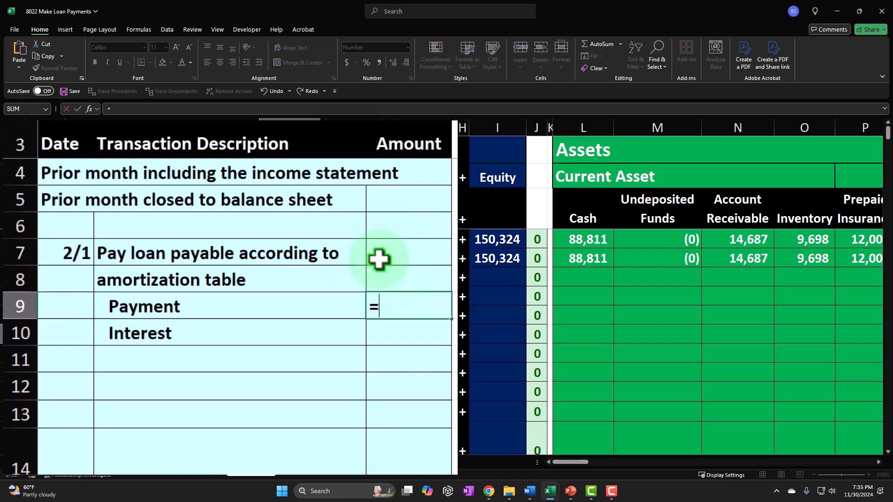
{"action": "left_click", "coordinate": [268, 307]}
{"action": "key", "text": "Up"}
{"action": "key", "text": "Up"}
{"action": "key", "text": "Up"}
{"action": "key", "text": "Up"}
{"action": "key", "text": "Up"}
{"action": "key", "text": "Up"}
{"action": "key", "text": "Up"}
{"action": "key", "text": "Right"}
{"action": "key", "text": "Right"}
{"action": "key", "text": "Right"}
{"action": "key", "text": "Right"}
{"action": "key", "text": "Right"}
{"action": "key", "text": "Right"}
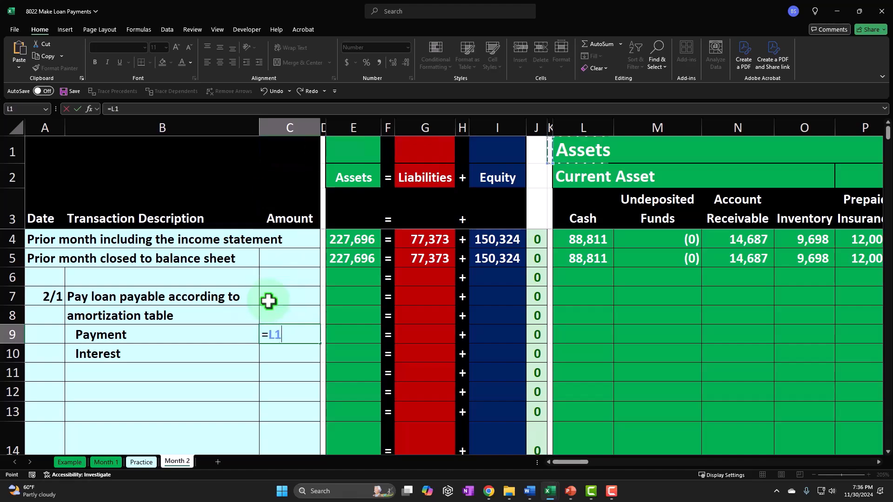
{"action": "key", "text": "Right"}
{"action": "key", "text": "Right"}
{"action": "key", "text": "Right"}
{"action": "key", "text": "Right"}
{"action": "key", "text": "Right"}
{"action": "key", "text": "Right"}
{"action": "key", "text": "Right"}
{"action": "key", "text": "Right"}
{"action": "key", "text": "Right"}
{"action": "key", "text": "Right"}
{"action": "key", "text": "Right"}
{"action": "key", "text": "Right"}
{"action": "key", "text": "Right"}
{"action": "key", "text": "Right"}
{"action": "key", "text": "Right"}
{"action": "key", "text": "Right"}
{"action": "key", "text": "Right"}
{"action": "key", "text": "Right"}
{"action": "key", "text": "Right"}
{"action": "key", "text": "Right"}
{"action": "key", "text": "Right"}
{"action": "key", "text": "Right"}
{"action": "key", "text": "Right"}
{"action": "key", "text": "Right"}
{"action": "key", "text": "Right"}
{"action": "key", "text": "Right"}
{"action": "key", "text": "Right"}
{"action": "key", "text": "Right"}
{"action": "key", "text": "Right"}
{"action": "key", "text": "Right"}
{"action": "key", "text": "Right"}
{"action": "key", "text": "Right"}
{"action": "key", "text": "Right"}
{"action": "key", "text": "Right"}
{"action": "key", "text": "Right"}
{"action": "key", "text": "Right"}
{"action": "key", "text": "Right"}
{"action": "key", "text": "Right"}
{"action": "key", "text": "Right"}
{"action": "key", "text": "Right"}
{"action": "key", "text": "Right"}
{"action": "key", "text": "Right"}
{"action": "key", "text": "Right"}
{"action": "key", "text": "Right"}
{"action": "key", "text": "Right"}
{"action": "key", "text": "Right"}
{"action": "key", "text": "Right"}
{"action": "key", "text": "Right"}
{"action": "key", "text": "Right"}
{"action": "key", "text": "Right"}
{"action": "key", "text": "Right"}
{"action": "key", "text": "Right"}
{"action": "key", "text": "Right"}
{"action": "key", "text": "Right"}
{"action": "key", "text": "Right"}
{"action": "key", "text": "Right"}
{"action": "key", "text": "Right"}
{"action": "key", "text": "Right"}
{"action": "key", "text": "Right"}
{"action": "key", "text": "Right"}
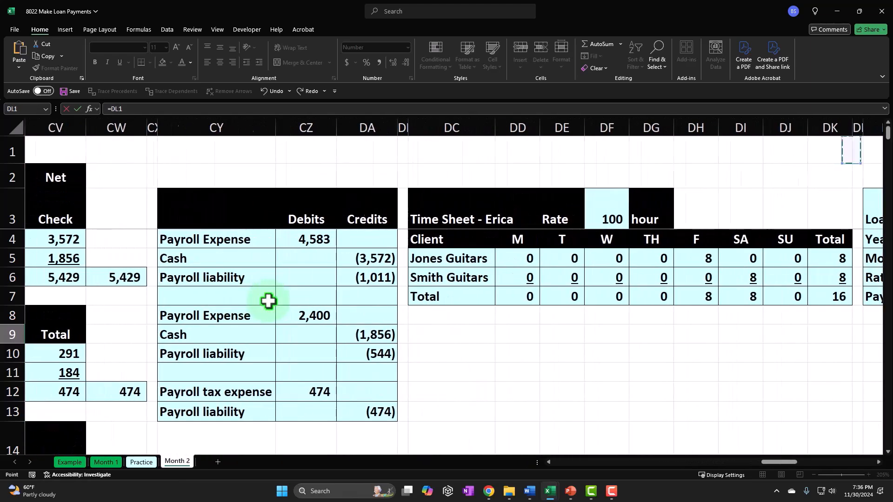
Complete the formula in Payment amount cell C9 with a reference to the month 1 payment in DR5
{"action": "key", "text": "Right"}
{"action": "key", "text": "Right"}
{"action": "key", "text": "Right"}
{"action": "key", "text": "Right"}
{"action": "key", "text": "Right"}
{"action": "key", "text": "Right"}
{"action": "key", "text": "Right"}
{"action": "key", "text": "Right"}
{"action": "key", "text": "Right"}
{"action": "key", "text": "Right"}
{"action": "key", "text": "Right"}
{"action": "key", "text": "Right"}
{"action": "key", "text": "Right"}
{"action": "key", "text": "Right"}
{"action": "key", "text": "Right"}
{"action": "key", "text": "Right"}
{"action": "key", "text": "Right"}
{"action": "key", "text": "Down"}
{"action": "key", "text": "Down"}
{"action": "key", "text": "Left"}
{"action": "key", "text": "Left"}
{"action": "key", "text": "Left"}
{"action": "key", "text": "Left"}
{"action": "key", "text": "Left"}
{"action": "key", "text": "Left"}
{"action": "key", "text": "Left"}
{"action": "key", "text": "Left"}
{"action": "key", "text": "Left"}
{"action": "key", "text": "Down"}
{"action": "key", "text": "Down"}
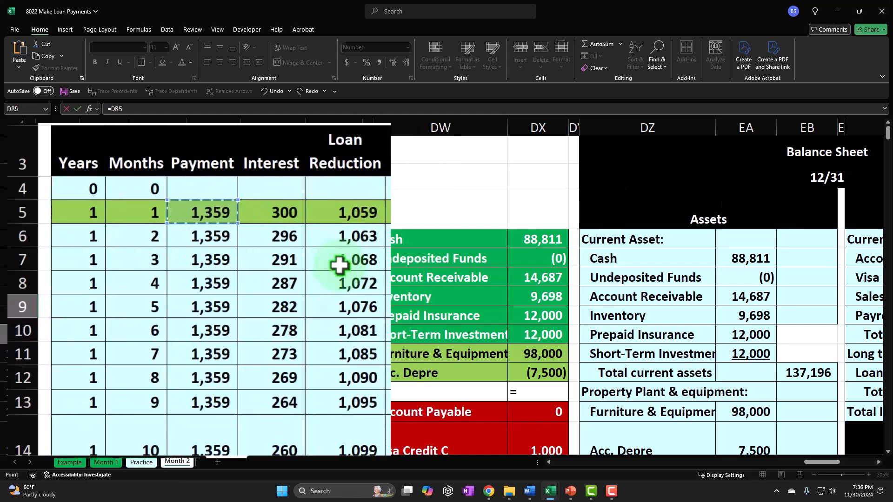
{"action": "key", "text": "Return"}
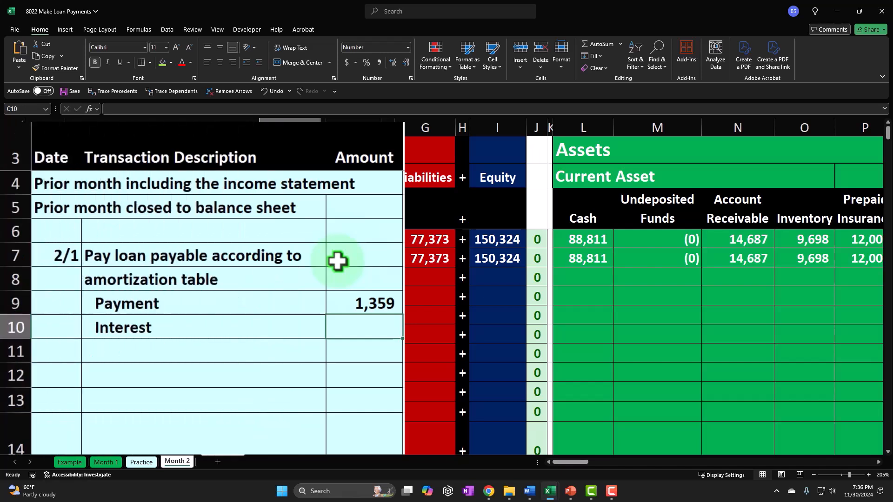
Link the Interest amount cell C10 to the month 1 interest in DS5 of the loan amortization table
{"action": "type", "text": "="}
{"action": "key", "text": "Up"}
{"action": "key", "text": "Right"}
{"action": "key", "text": "Right"}
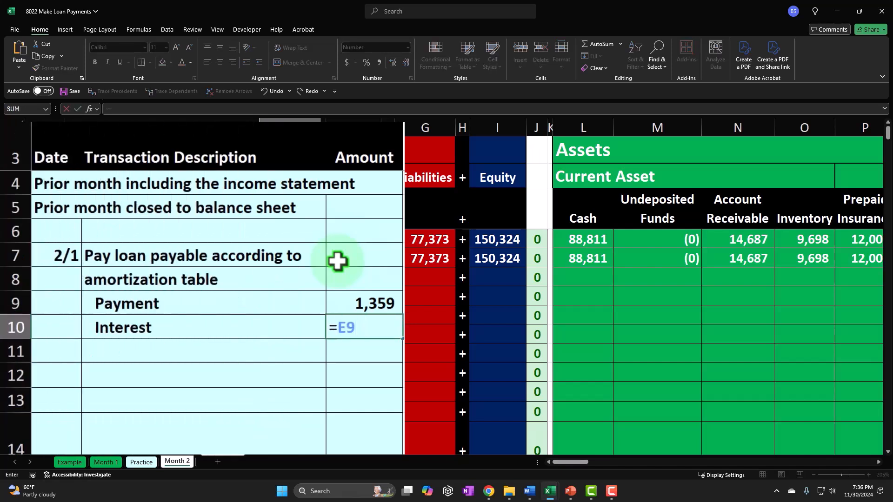
{"action": "key", "text": "Up"}
{"action": "key", "text": "Up"}
{"action": "key", "text": "Up"}
{"action": "key", "text": "Up"}
{"action": "key", "text": "Up"}
{"action": "key", "text": "Up"}
{"action": "key", "text": "Up"}
{"action": "key", "text": "Up"}
{"action": "key", "text": "Right"}
{"action": "key", "text": "Right"}
{"action": "key", "text": "Right"}
{"action": "key", "text": "Right"}
{"action": "key", "text": "Right"}
{"action": "key", "text": "Right"}
{"action": "key", "text": "Right"}
{"action": "key", "text": "Right"}
{"action": "key", "text": "Right"}
{"action": "key", "text": "Right"}
{"action": "key", "text": "Right"}
{"action": "key", "text": "Right"}
{"action": "key", "text": "Right"}
{"action": "key", "text": "Right"}
{"action": "key", "text": "Right"}
{"action": "key", "text": "Right"}
{"action": "key", "text": "Right"}
{"action": "key", "text": "Right"}
{"action": "key", "text": "Right"}
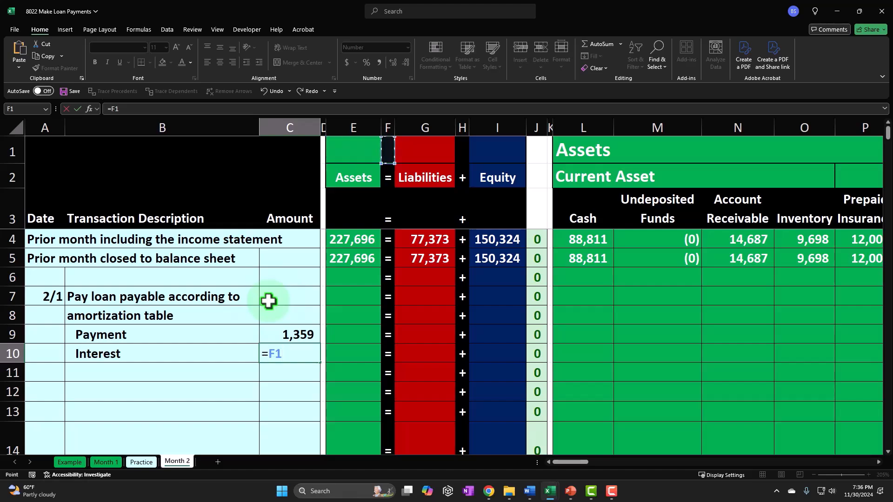
{"action": "key", "text": "Right"}
{"action": "key", "text": "Right"}
{"action": "key", "text": "Right"}
{"action": "key", "text": "Right"}
{"action": "key", "text": "Right"}
{"action": "key", "text": "Right"}
{"action": "key", "text": "Right"}
{"action": "key", "text": "Right"}
{"action": "key", "text": "Right"}
{"action": "key", "text": "Right"}
{"action": "key", "text": "Right"}
{"action": "key", "text": "Right"}
{"action": "key", "text": "Right"}
{"action": "key", "text": "Right"}
{"action": "key", "text": "Right"}
{"action": "key", "text": "Right"}
{"action": "key", "text": "Right"}
{"action": "key", "text": "Right"}
{"action": "key", "text": "Right"}
{"action": "key", "text": "Right"}
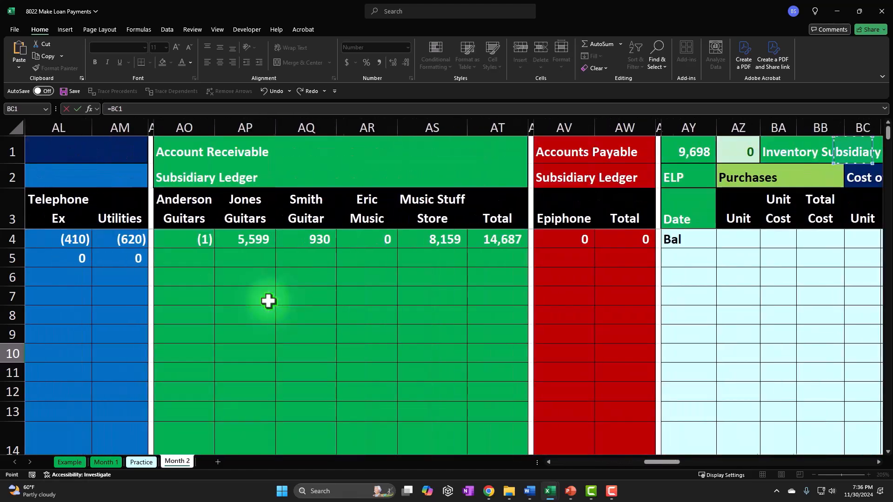
{"action": "key", "text": "Right"}
{"action": "key", "text": "Right"}
{"action": "key", "text": "Right"}
{"action": "key", "text": "Right"}
{"action": "key", "text": "Right"}
{"action": "key", "text": "Right"}
{"action": "key", "text": "Right"}
{"action": "key", "text": "Right"}
{"action": "key", "text": "Right"}
{"action": "key", "text": "Right"}
{"action": "key", "text": "Right"}
{"action": "key", "text": "Right"}
{"action": "key", "text": "Right"}
{"action": "key", "text": "Right"}
{"action": "key", "text": "Right"}
{"action": "key", "text": "Right"}
{"action": "key", "text": "Right"}
{"action": "key", "text": "Right"}
{"action": "key", "text": "Right"}
{"action": "key", "text": "Right"}
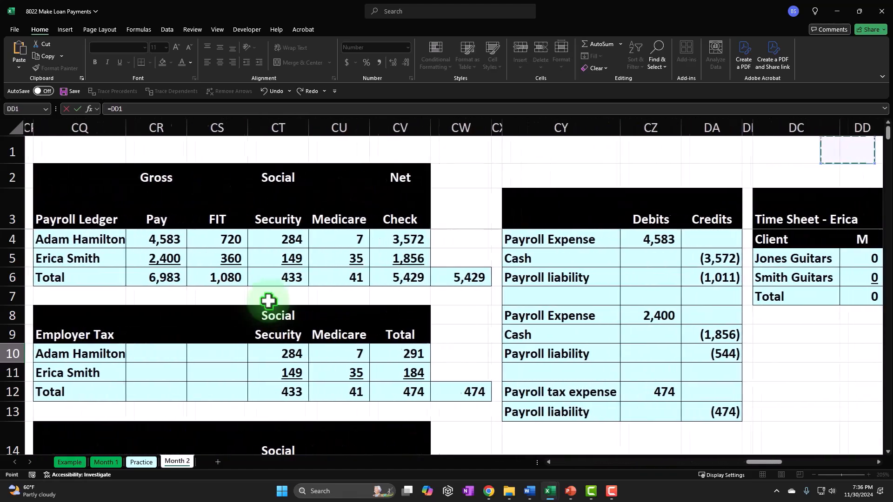
{"action": "key", "text": "Right"}
{"action": "key", "text": "Right"}
{"action": "key", "text": "Right"}
{"action": "key", "text": "Right"}
{"action": "key", "text": "Right"}
{"action": "key", "text": "Right"}
{"action": "key", "text": "Right"}
{"action": "key", "text": "Right"}
{"action": "key", "text": "Right"}
{"action": "key", "text": "Right"}
{"action": "key", "text": "Down"}
{"action": "key", "text": "Down"}
{"action": "key", "text": "Down"}
{"action": "key", "text": "Down"}
{"action": "key", "text": "Down"}
{"action": "key", "text": "Left"}
{"action": "key", "text": "Left"}
{"action": "key", "text": "Left"}
{"action": "key", "text": "Up"}
{"action": "key", "text": "Left"}
{"action": "key", "text": "Left"}
{"action": "key", "text": "Up"}
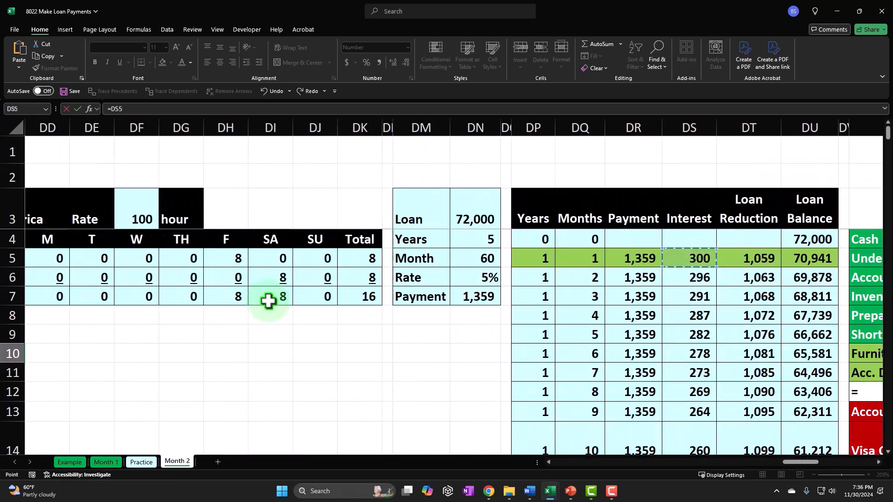
{"action": "key", "text": "Return"}
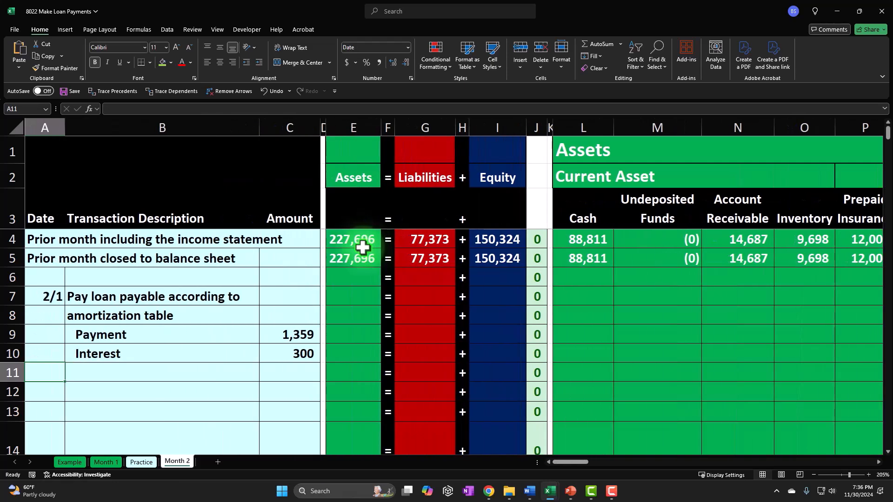
Record the loan payment as a decrease in Cash by entering =-C9 in cell L10
{"action": "key", "text": "Up"}
{"action": "key", "text": "Right"}
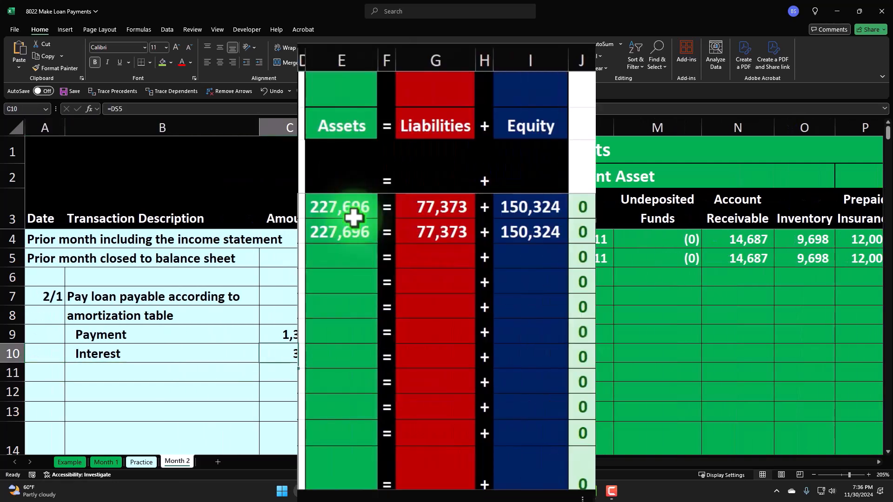
{"action": "key", "text": "Right"}
{"action": "key", "text": "Right"}
{"action": "key", "text": "Right"}
{"action": "key", "text": "Right"}
{"action": "key", "text": "Right"}
{"action": "key", "text": "Right"}
{"action": "key", "text": "Right"}
{"action": "key", "text": "Right"}
{"action": "key", "text": "Right"}
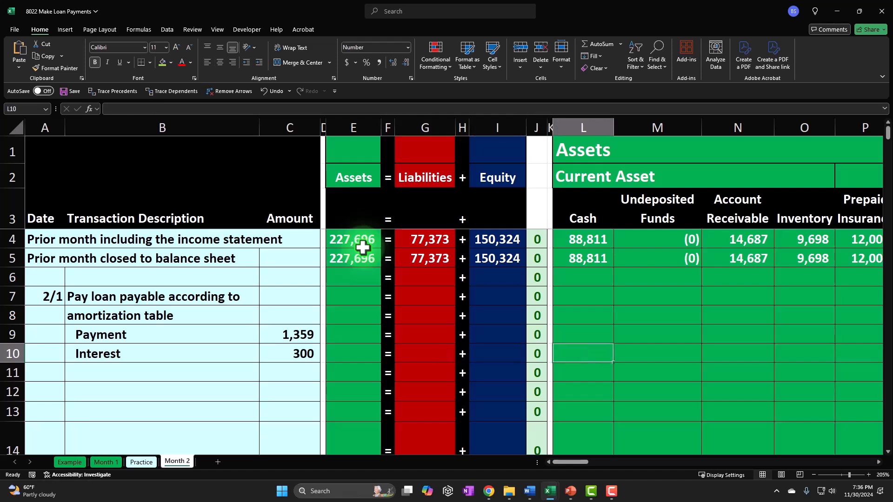
{"action": "type", "text": "="}
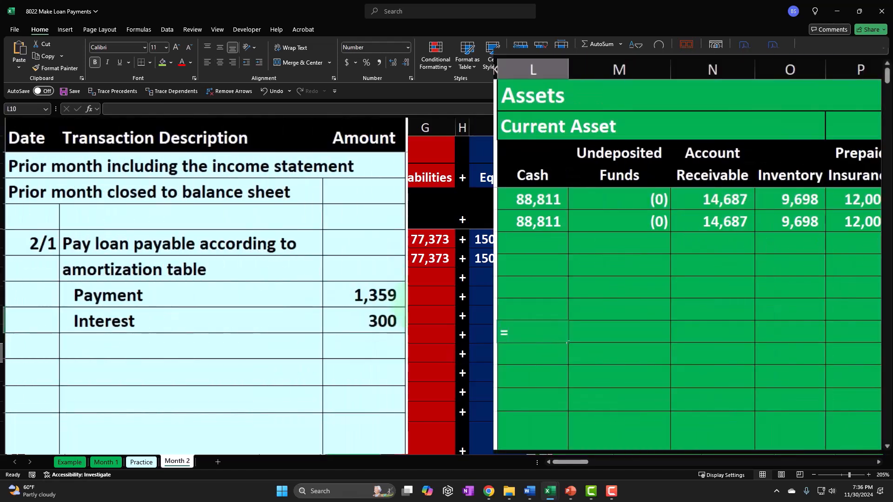
{"action": "type", "text": "-J10"}
{"action": "key", "text": "Left"}
{"action": "key", "text": "Left"}
{"action": "key", "text": "Left"}
{"action": "key", "text": "Left"}
{"action": "key", "text": "Left"}
{"action": "key", "text": "Left"}
{"action": "key", "text": "Left"}
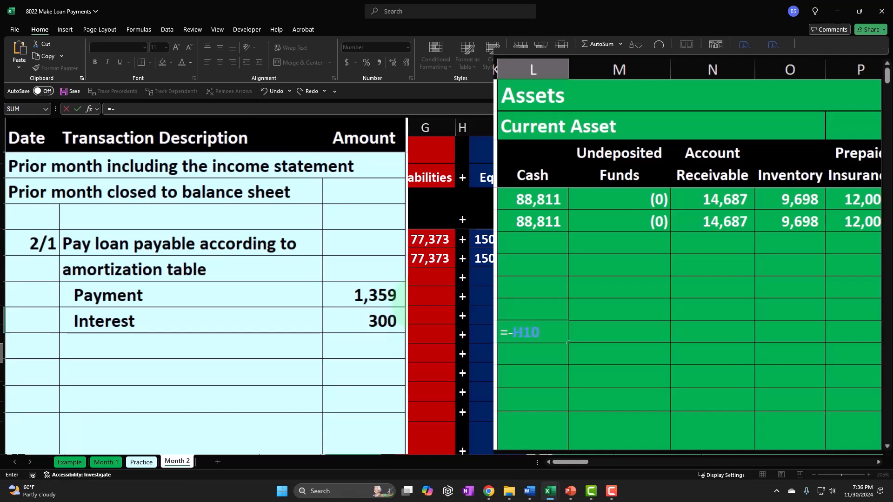
{"action": "key", "text": "Up"}
{"action": "key", "text": "ctrl+Return"}
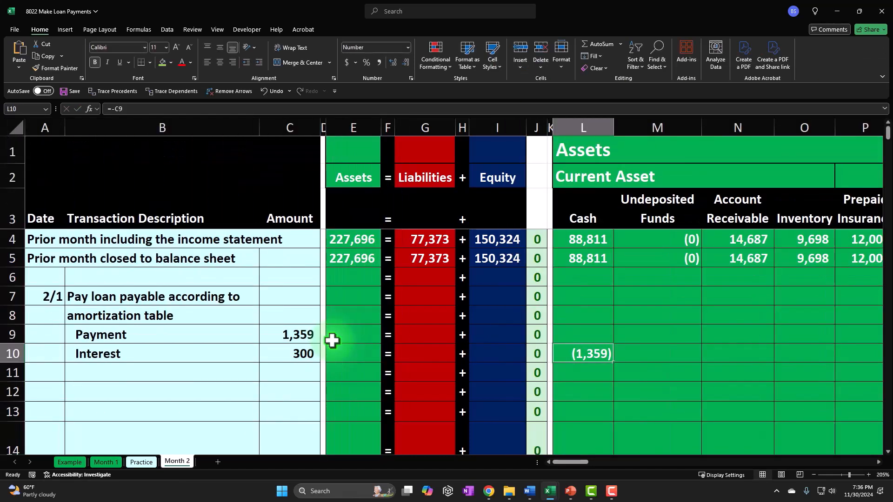
Insert a new column in the Income Statement section immediately after the Utilities column, at column AN
{"action": "key", "text": "Right"}
{"action": "key", "text": "Right"}
{"action": "key", "text": "Right"}
{"action": "key", "text": "Right"}
{"action": "key", "text": "Right"}
{"action": "key", "text": "Right"}
{"action": "key", "text": "Right"}
{"action": "key", "text": "Right"}
{"action": "key", "text": "Right"}
{"action": "key", "text": "Right"}
{"action": "key", "text": "Right"}
{"action": "key", "text": "Right"}
{"action": "key", "text": "Right"}
{"action": "key", "text": "Right"}
{"action": "key", "text": "Right"}
{"action": "key", "text": "Right"}
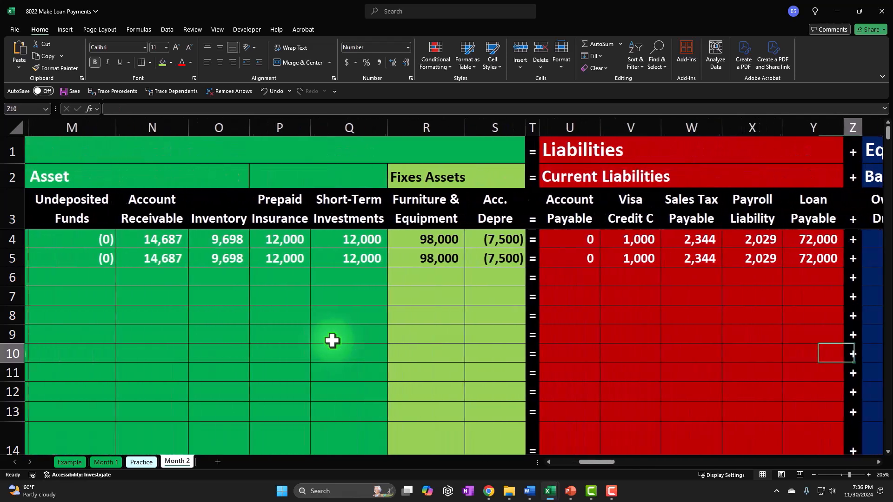
{"action": "key", "text": "Right"}
{"action": "key", "text": "Right"}
{"action": "key", "text": "Right"}
{"action": "key", "text": "Right"}
{"action": "key", "text": "Right"}
{"action": "key", "text": "Right"}
{"action": "key", "text": "Right"}
{"action": "key", "text": "Right"}
{"action": "key", "text": "Right"}
{"action": "key", "text": "Right"}
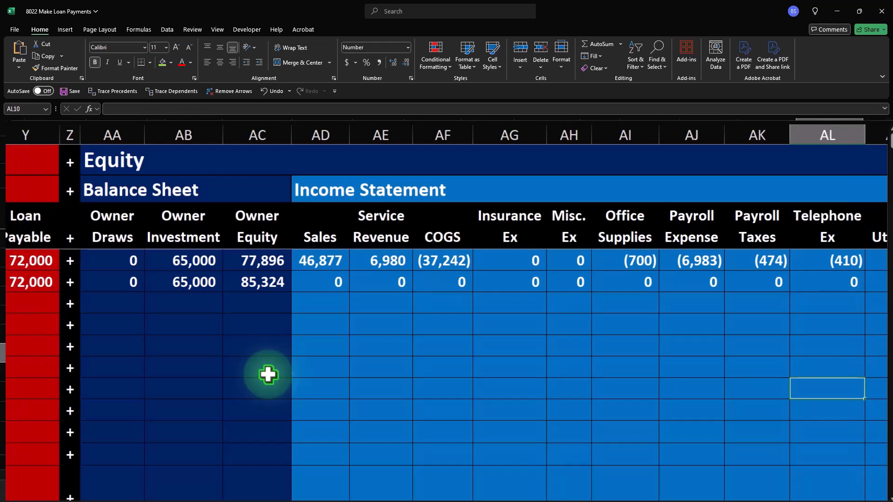
{"action": "key", "text": "Right"}
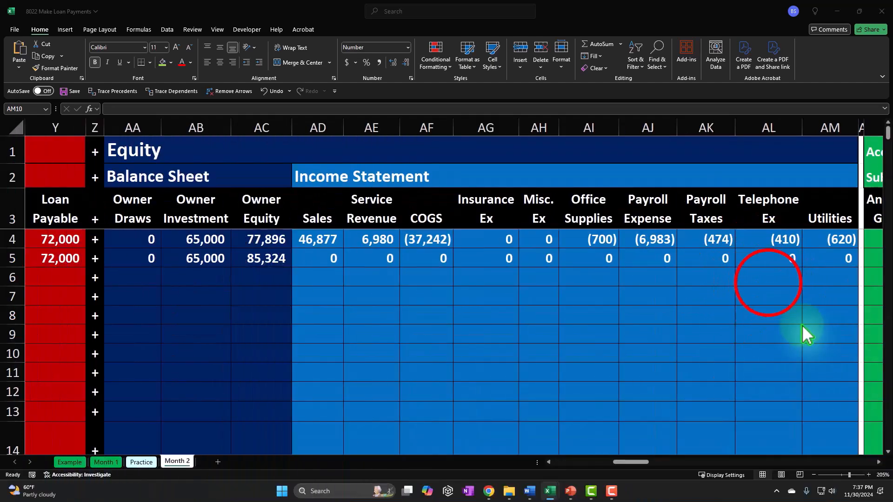
{"action": "left_click", "coordinate": [768, 283]}
{"action": "left_click", "coordinate": [879, 462]}
{"action": "left_click", "coordinate": [878, 462]}
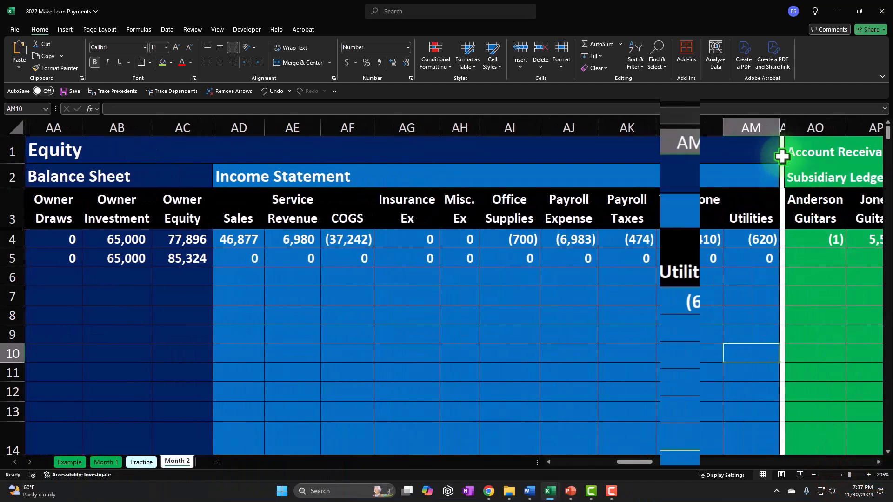
{"action": "left_click", "coordinate": [734, 137]}
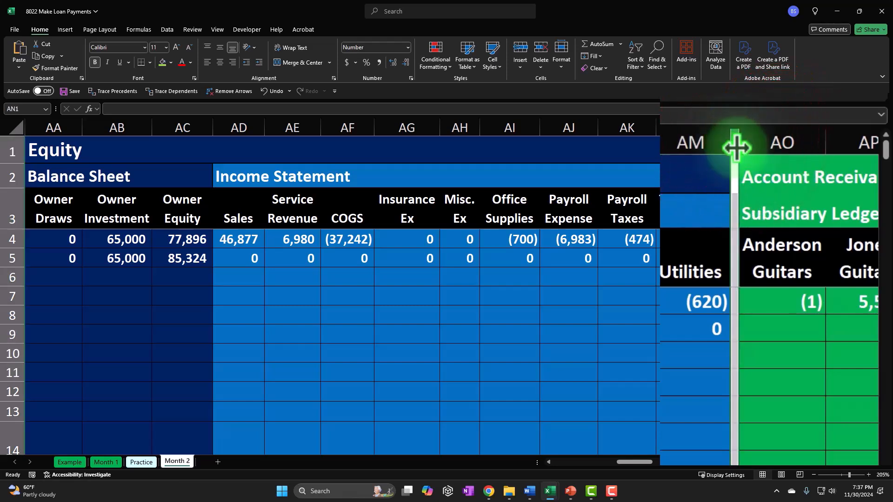
{"action": "right_click", "coordinate": [734, 169]}
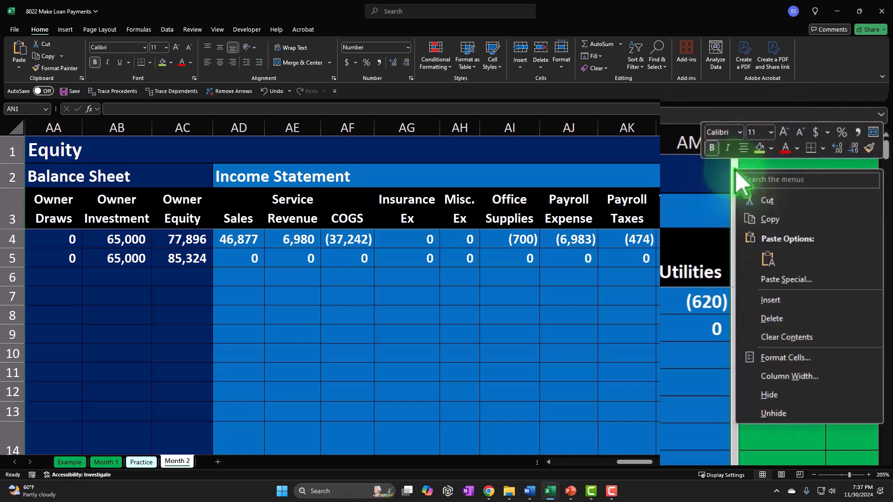
{"action": "left_click", "coordinate": [799, 307]}
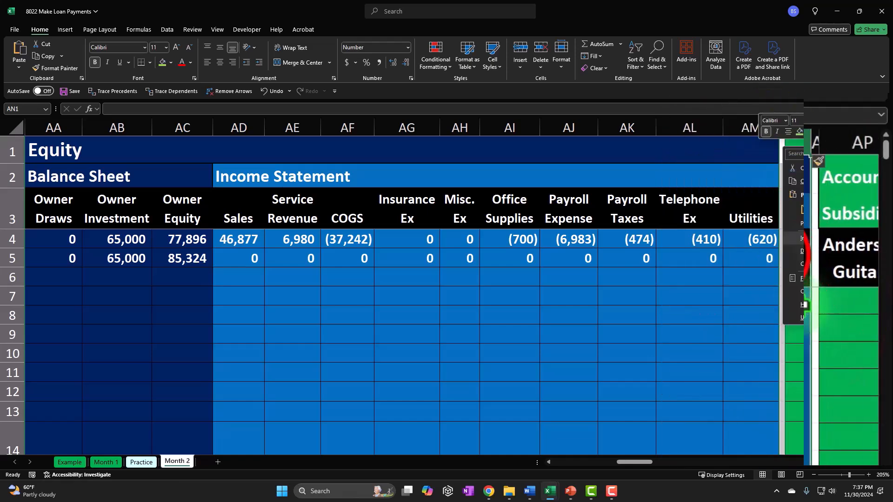
Enter the heading Interest Expense in cell AN3 of the new column
{"action": "left_click", "coordinate": [806, 209]}
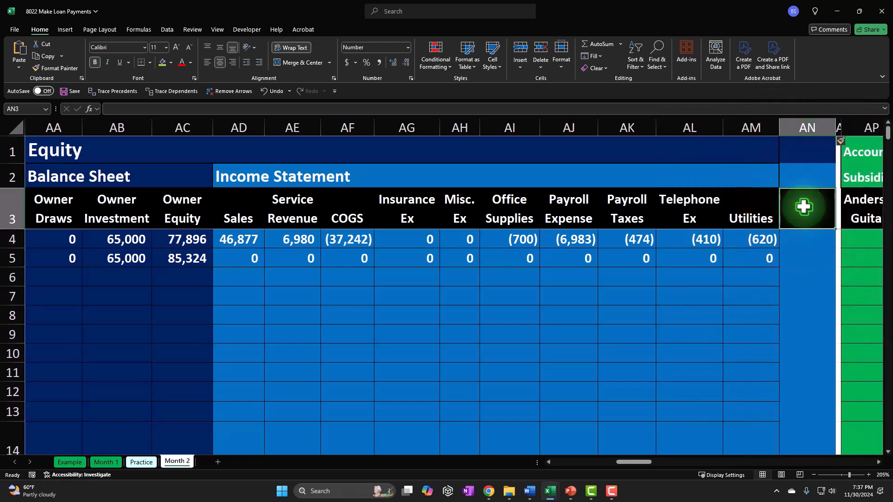
{"action": "type", "text": "Int"}
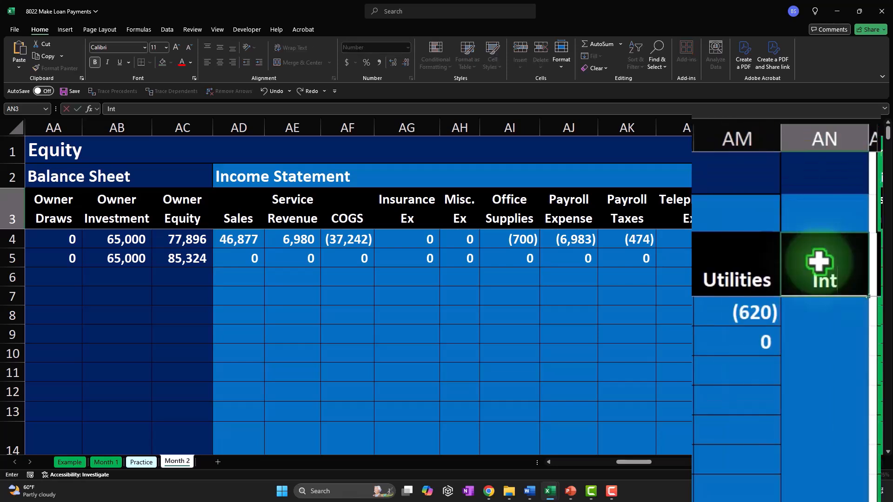
{"action": "type", "text": "erest Expense"}
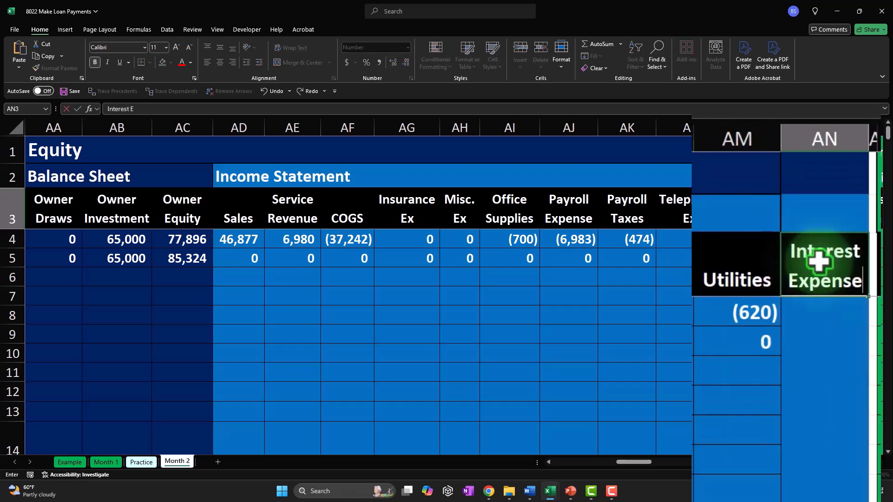
{"action": "left_click", "coordinate": [797, 360]}
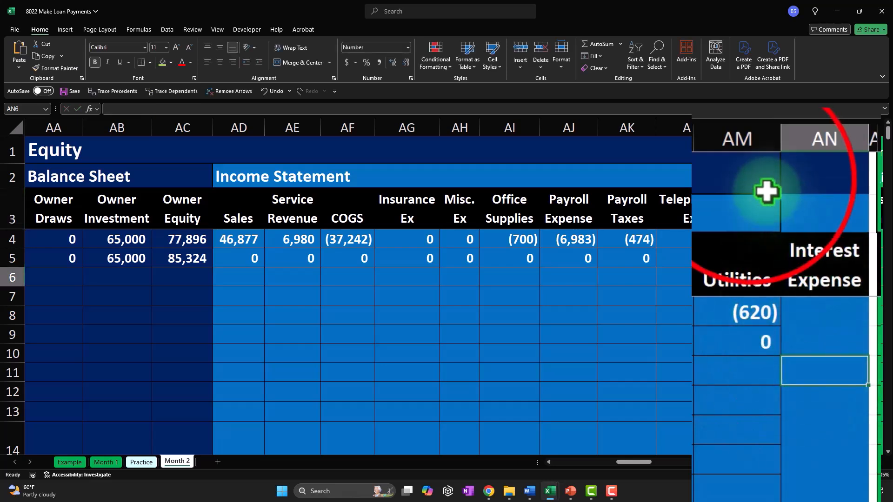
Copy the formatting of the Utilities column from AM1 to AM259 onto the Interest Expense column with Format Painter, starting at AN1
{"action": "left_click", "coordinate": [750, 181]}
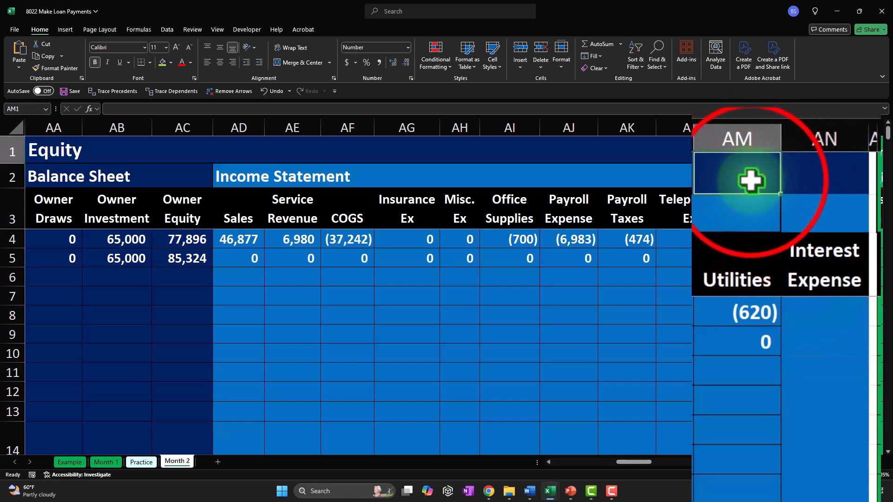
{"action": "left_click_drag", "start_coordinate": [750, 181], "coordinate": [739, 458]}
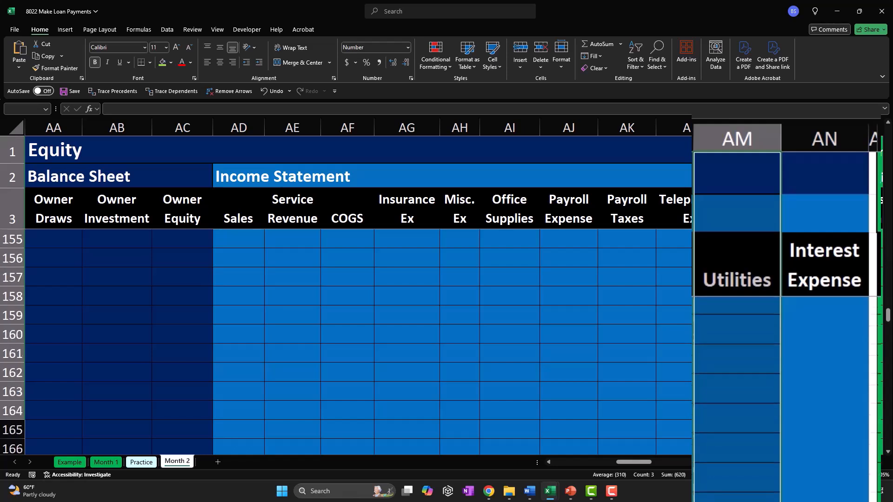
{"action": "left_click_drag", "start_coordinate": [763, 494], "coordinate": [759, 414]}
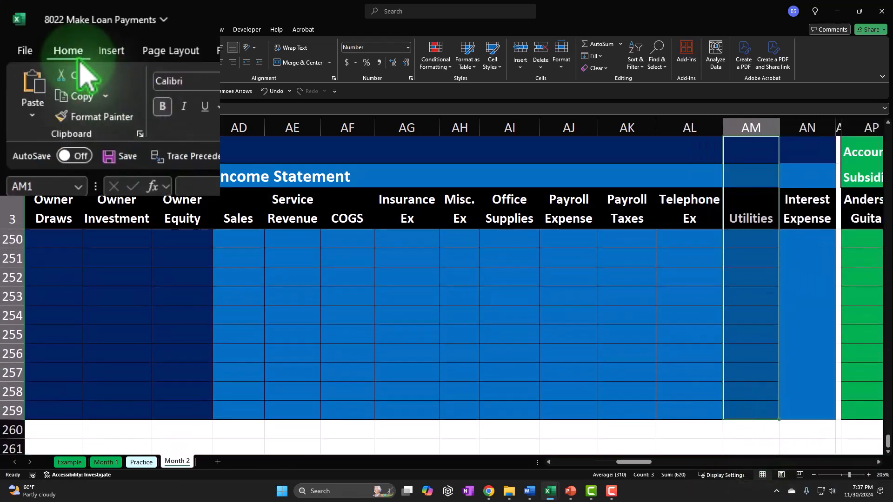
{"action": "left_click", "coordinate": [86, 122]}
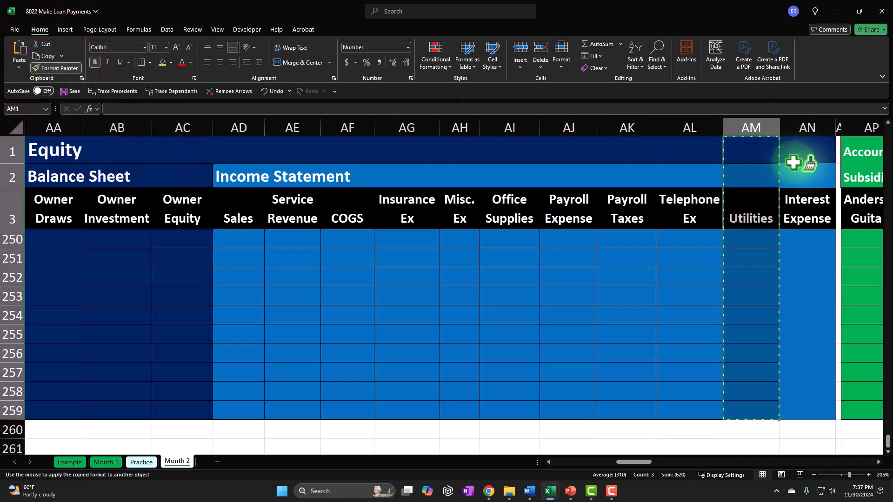
{"action": "left_click_drag", "start_coordinate": [887, 446], "coordinate": [860, 124]}
{"action": "left_click", "coordinate": [814, 148]}
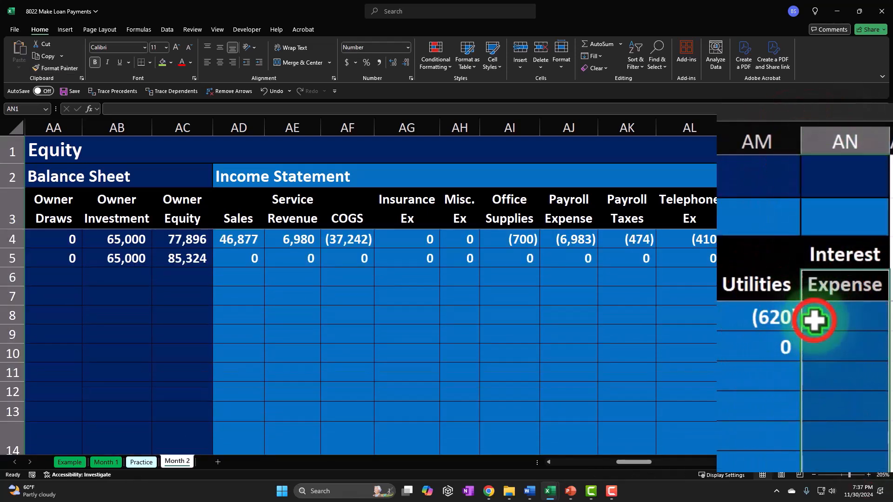
{"action": "left_click", "coordinate": [810, 312]}
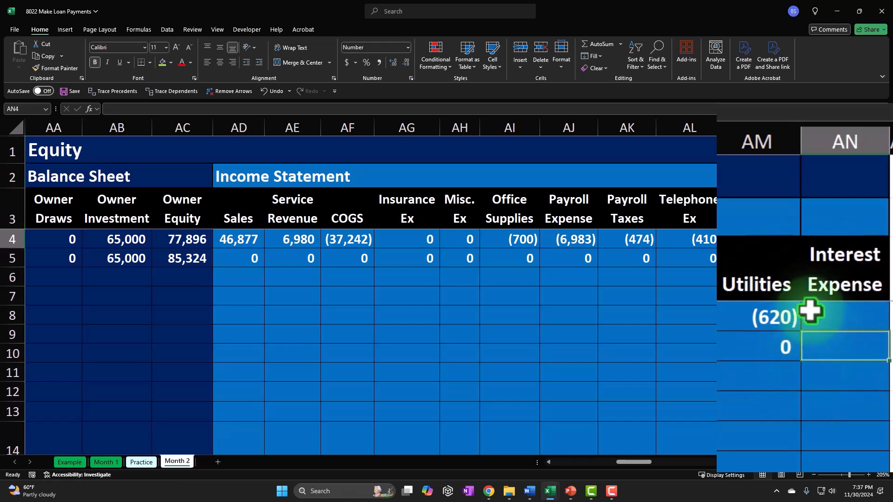
Record the loan interest as an expense in Interest Expense cell AN10, the cash payment's row, with the formula -C10
{"action": "key", "text": "Down"}
{"action": "key", "text": "Down"}
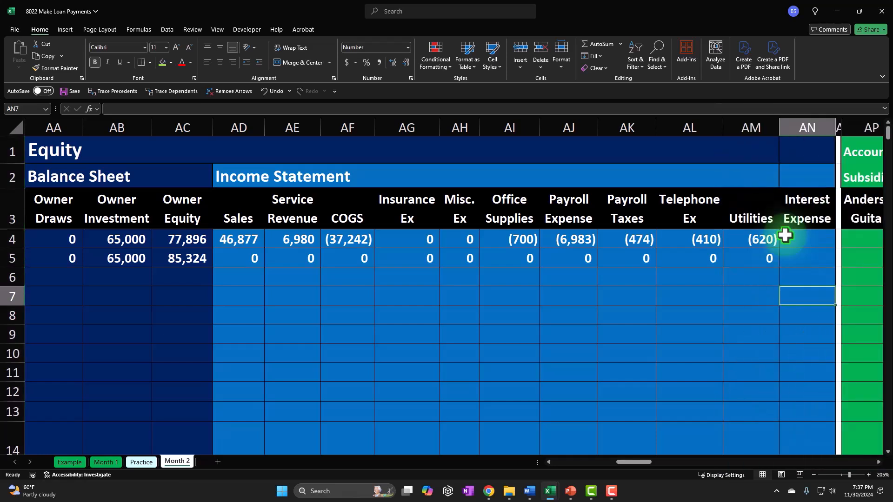
{"action": "key", "text": "Left"}
{"action": "key", "text": "Left"}
{"action": "key", "text": "Left"}
{"action": "key", "text": "Left"}
{"action": "key", "text": "Left"}
{"action": "key", "text": "Left"}
{"action": "key", "text": "Left"}
{"action": "key", "text": "Left"}
{"action": "key", "text": "Left"}
{"action": "key", "text": "Left"}
{"action": "key", "text": "Left"}
{"action": "key", "text": "Left"}
{"action": "key", "text": "Left"}
{"action": "key", "text": "Left"}
{"action": "key", "text": "Left"}
{"action": "key", "text": "Left"}
{"action": "key", "text": "Left"}
{"action": "key", "text": "Left"}
{"action": "key", "text": "Left"}
{"action": "key", "text": "Left"}
{"action": "key", "text": "Left"}
{"action": "key", "text": "Left"}
{"action": "key", "text": "Left"}
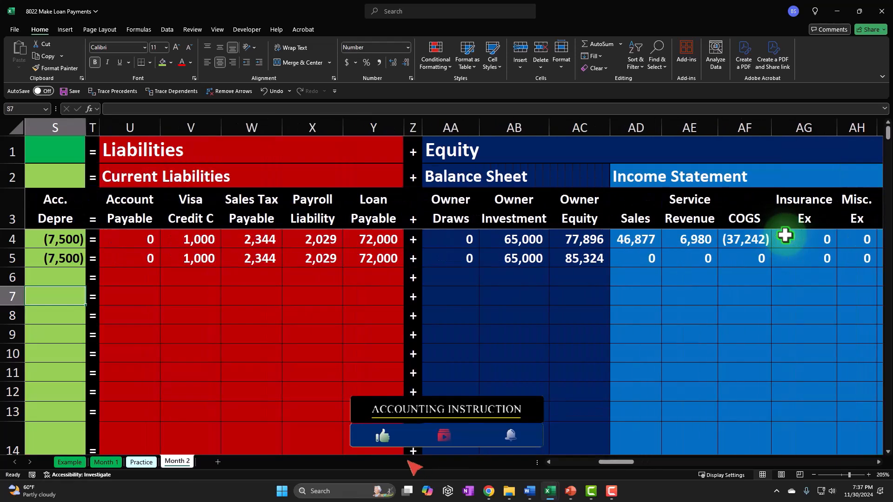
{"action": "key", "text": "Left"}
{"action": "key", "text": "Left"}
{"action": "key", "text": "Left"}
{"action": "key", "text": "Left"}
{"action": "key", "text": "Left"}
{"action": "key", "text": "Left"}
{"action": "key", "text": "Left"}
{"action": "key", "text": "Left"}
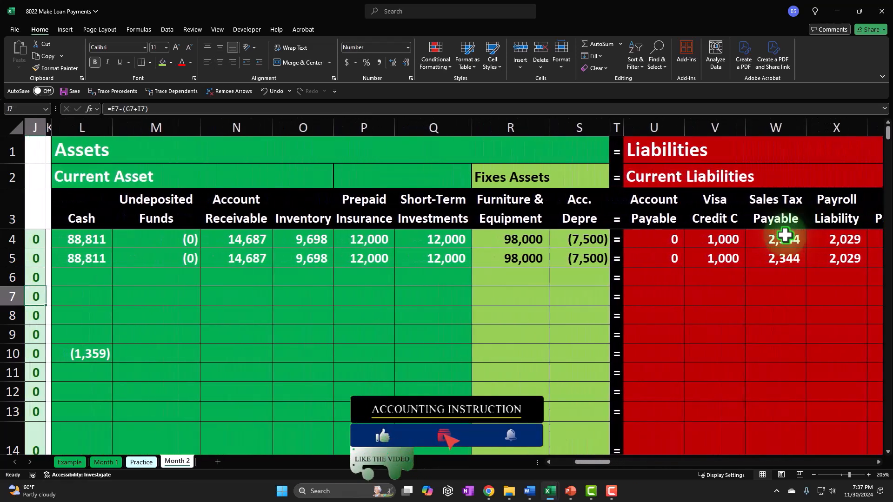
{"action": "key", "text": "Down"}
{"action": "key", "text": "Down"}
{"action": "key", "text": "Down"}
{"action": "key", "text": "Right"}
{"action": "key", "text": "Right"}
{"action": "key", "text": "Right"}
{"action": "key", "text": "Right"}
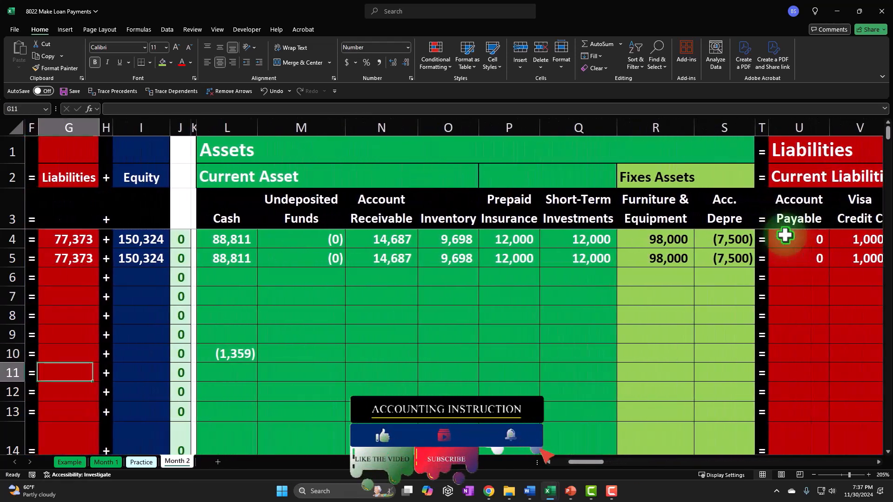
{"action": "key", "text": "Right"}
{"action": "key", "text": "Right"}
{"action": "key", "text": "Right"}
{"action": "key", "text": "Right"}
{"action": "key", "text": "Right"}
{"action": "key", "text": "Right"}
{"action": "key", "text": "Right"}
{"action": "key", "text": "Right"}
{"action": "key", "text": "Right"}
{"action": "key", "text": "Right"}
{"action": "key", "text": "Right"}
{"action": "key", "text": "Right"}
{"action": "key", "text": "Right"}
{"action": "key", "text": "Right"}
{"action": "key", "text": "Right"}
{"action": "key", "text": "Right"}
{"action": "key", "text": "Right"}
{"action": "key", "text": "Right"}
{"action": "key", "text": "Right"}
{"action": "key", "text": "Right"}
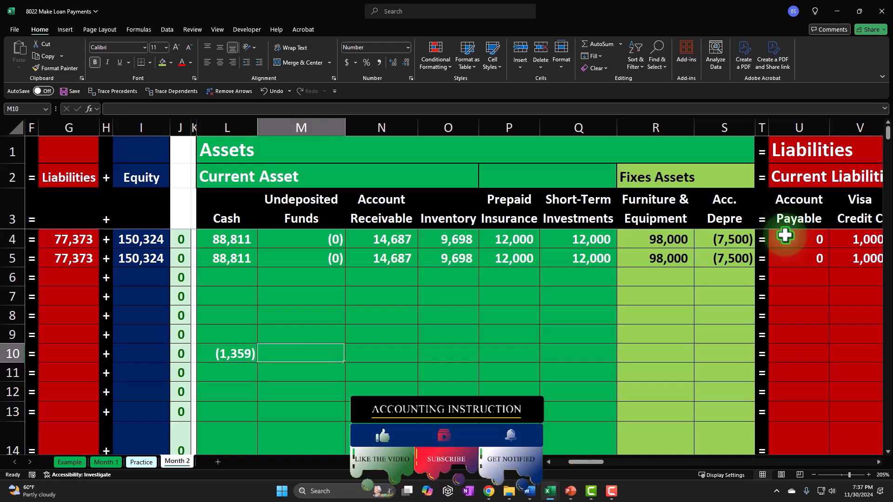
{"action": "key", "text": "Right"}
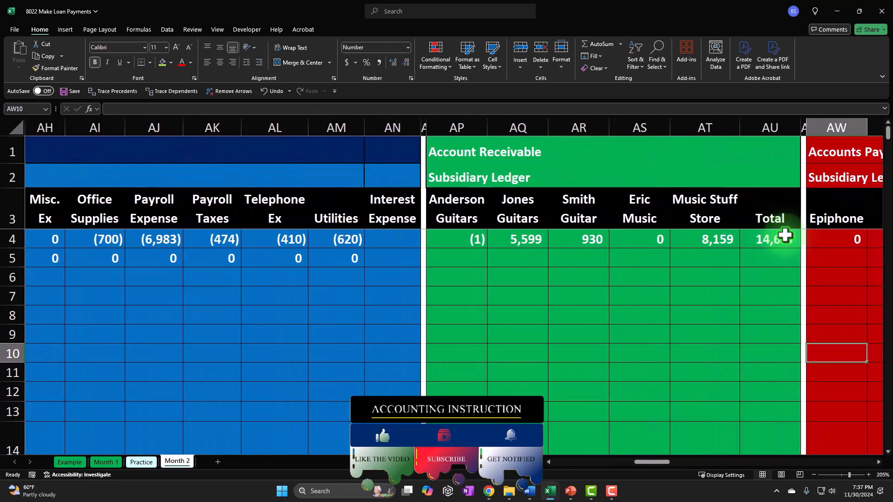
{"action": "key", "text": "Left"}
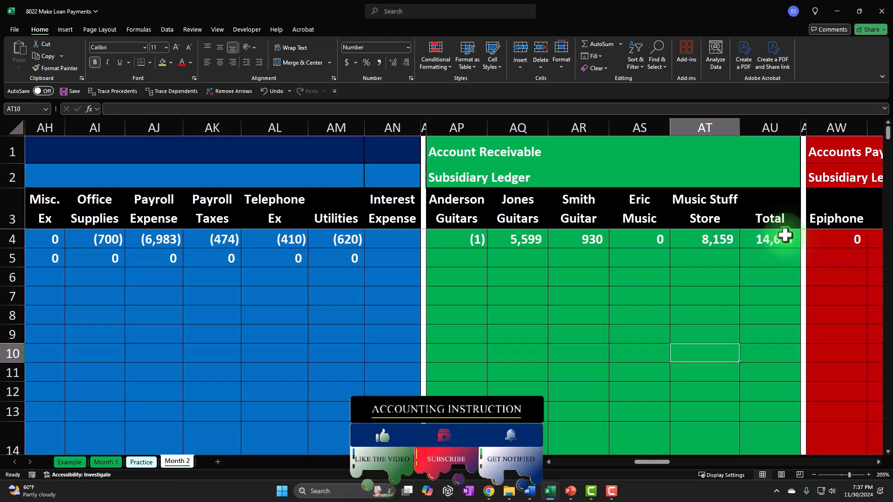
{"action": "key", "text": "Left"}
{"action": "key", "text": "Left"}
{"action": "key", "text": "Left"}
{"action": "key", "text": "Left"}
{"action": "key", "text": "Left"}
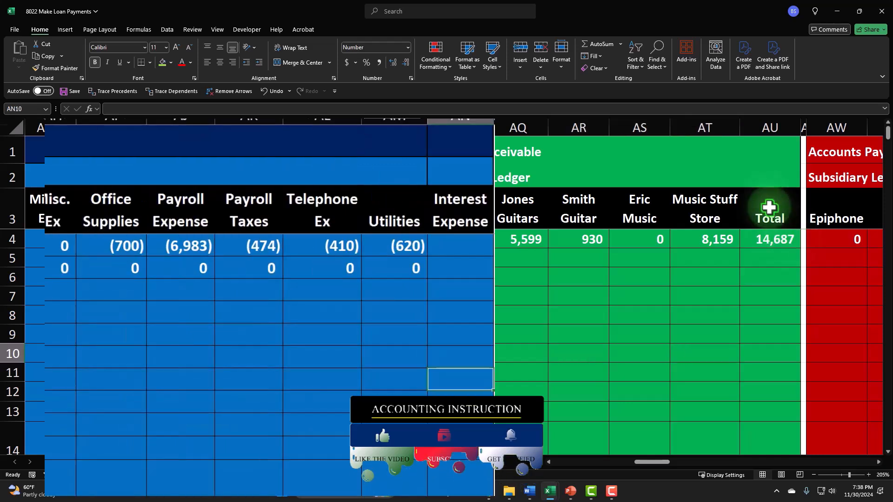
{"action": "key", "text": "Left"}
{"action": "key", "text": "Left"}
{"action": "key", "text": "Left"}
{"action": "key", "text": "Left"}
{"action": "key", "text": "Left"}
{"action": "key", "text": "Left"}
{"action": "key", "text": "Left"}
{"action": "key", "text": "Left"}
{"action": "key", "text": "Left"}
{"action": "key", "text": "Left"}
{"action": "key", "text": "Left"}
{"action": "key", "text": "Left"}
{"action": "key", "text": "Left"}
{"action": "key", "text": "Left"}
{"action": "key", "text": "Left"}
{"action": "key", "text": "Left"}
{"action": "key", "text": "Left"}
{"action": "key", "text": "Left"}
{"action": "key", "text": "Left"}
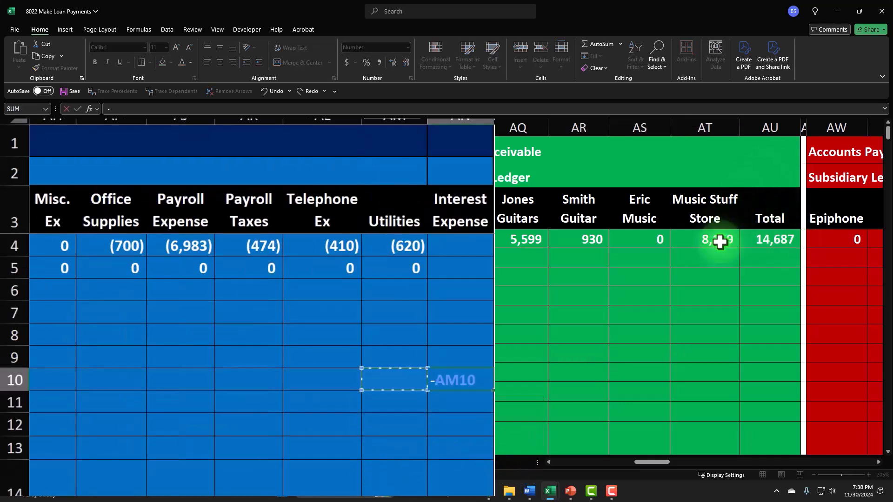
{"action": "key", "text": "Left"}
{"action": "key", "text": "Left"}
{"action": "key", "text": "Left"}
{"action": "key", "text": "Left"}
{"action": "key", "text": "Left"}
{"action": "key", "text": "Left"}
{"action": "key", "text": "Left"}
{"action": "key", "text": "Left"}
{"action": "key", "text": "Left"}
{"action": "key", "text": "Left"}
{"action": "key", "text": "Left"}
{"action": "key", "text": "Left"}
{"action": "key", "text": "Left"}
{"action": "key", "text": "Left"}
{"action": "key", "text": "Left"}
{"action": "key", "text": "Left"}
{"action": "key", "text": "Left"}
{"action": "key", "text": "Left"}
{"action": "key", "text": "Left"}
{"action": "key", "text": "Left"}
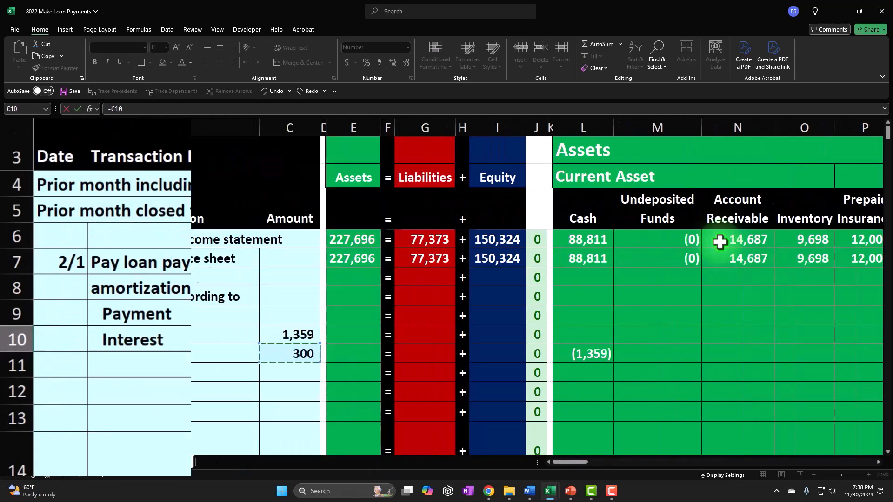
{"action": "key", "text": "Return"}
{"action": "key", "text": "Up"}
{"action": "key", "text": "Left"}
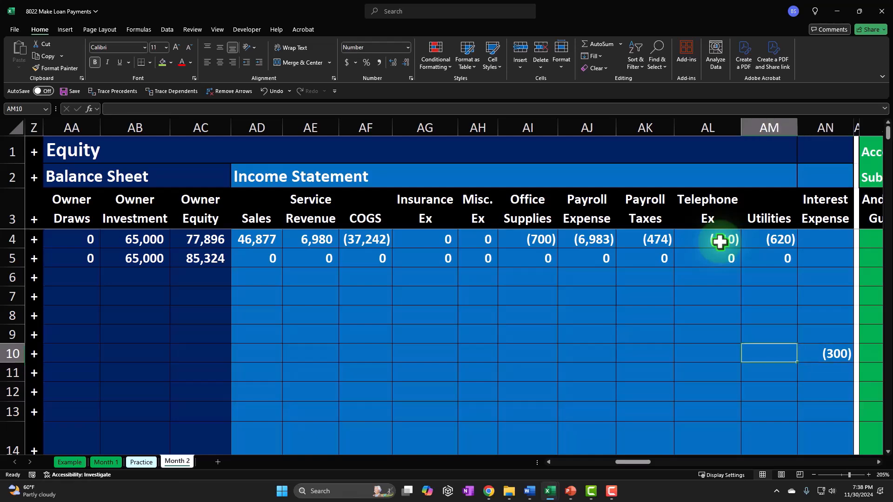
Record the principal reduction in Loan Payable cell Y10 with the formula -(C9-C10), and recheck the formula's cell references
{"action": "key", "text": "Left"}
{"action": "key", "text": "Left"}
{"action": "key", "text": "Left"}
{"action": "key", "text": "Left"}
{"action": "key", "text": "Left"}
{"action": "key", "text": "Left"}
{"action": "key", "text": "Left"}
{"action": "key", "text": "Left"}
{"action": "key", "text": "Left"}
{"action": "key", "text": "Left"}
{"action": "key", "text": "Left"}
{"action": "key", "text": "Left"}
{"action": "key", "text": "Left"}
{"action": "key", "text": "Left"}
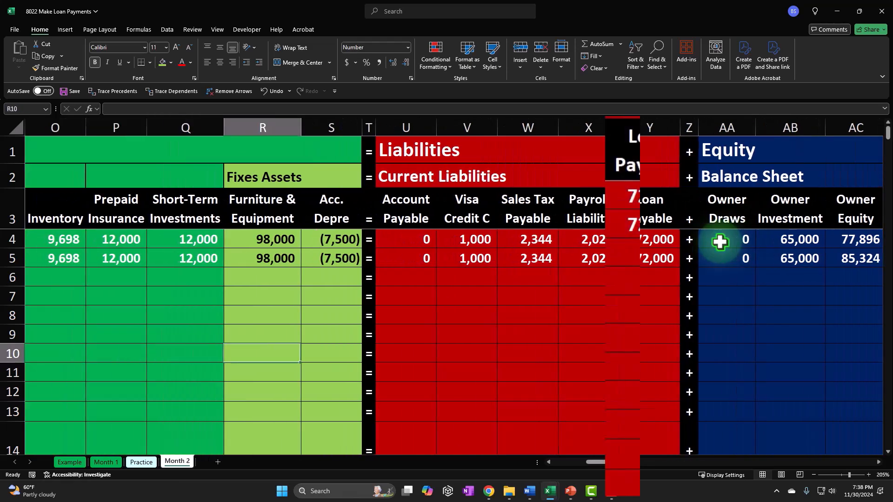
{"action": "key", "text": "Right"}
{"action": "key", "text": "Right"}
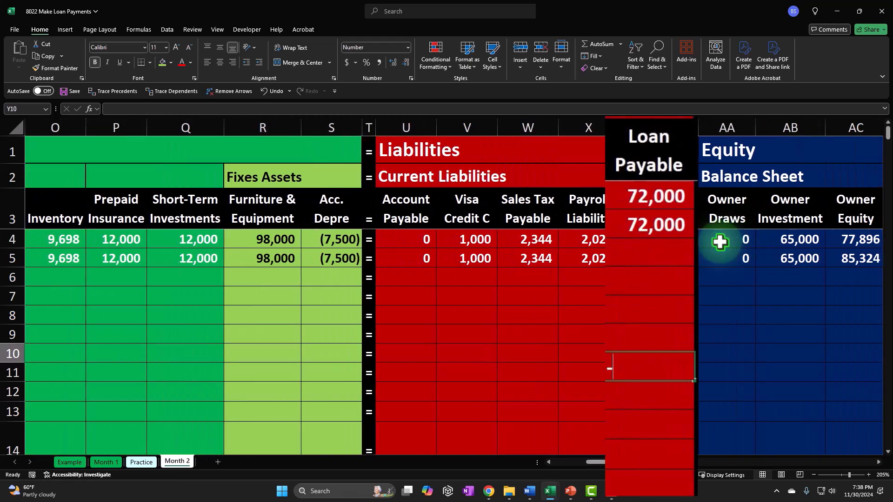
{"action": "type", "text": "-"}
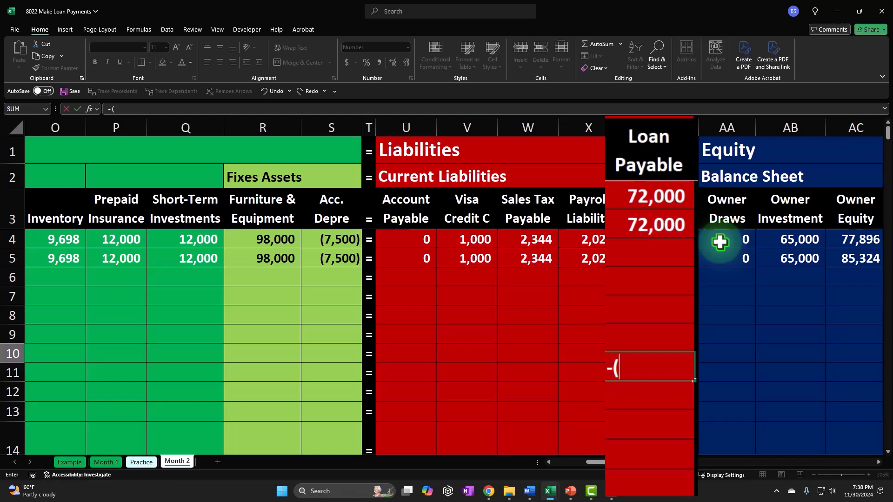
{"action": "key", "text": "Left"}
{"action": "key", "text": "Left"}
{"action": "key", "text": "Left"}
{"action": "key", "text": "Left"}
{"action": "key", "text": "Left"}
{"action": "key", "text": "Left"}
{"action": "key", "text": "Left"}
{"action": "key", "text": "Left"}
{"action": "key", "text": "Left"}
{"action": "key", "text": "Left"}
{"action": "key", "text": "Left"}
{"action": "key", "text": "Left"}
{"action": "key", "text": "Left"}
{"action": "key", "text": "Left"}
{"action": "key", "text": "Left"}
{"action": "key", "text": "Left"}
{"action": "key", "text": "Left"}
{"action": "key", "text": "Left"}
{"action": "key", "text": "Left"}
{"action": "key", "text": "Left"}
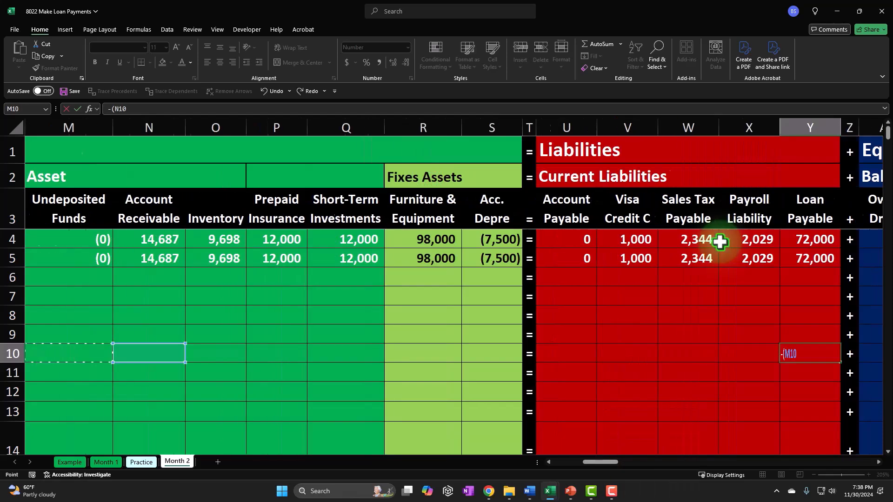
{"action": "key", "text": "Up"}
{"action": "type", "text": "-C10"}
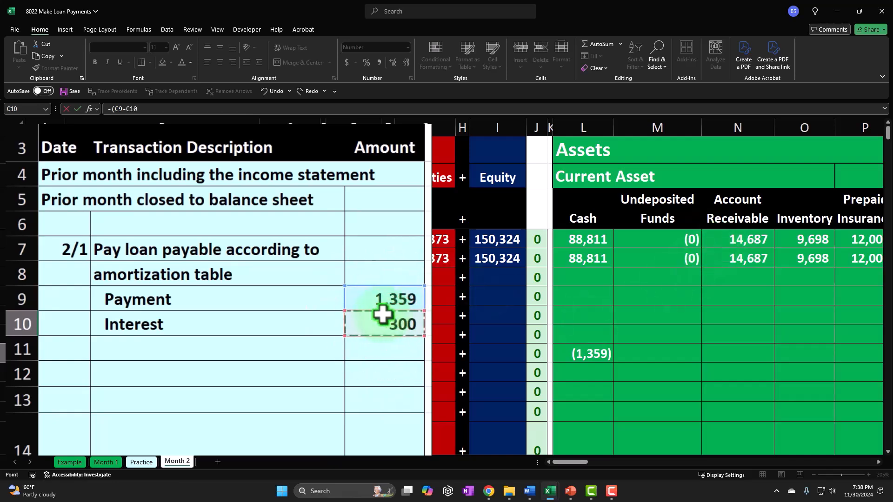
{"action": "type", "text": ")"}
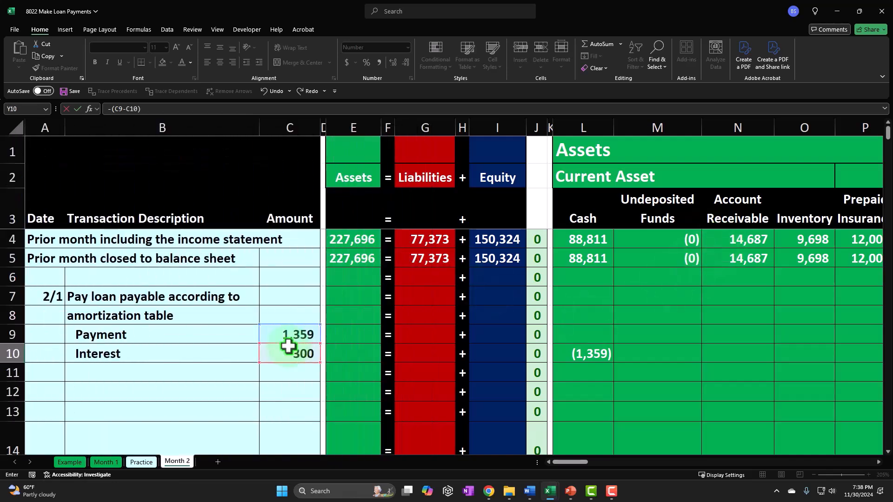
{"action": "key", "text": "Return"}
{"action": "left_click", "coordinate": [795, 368]}
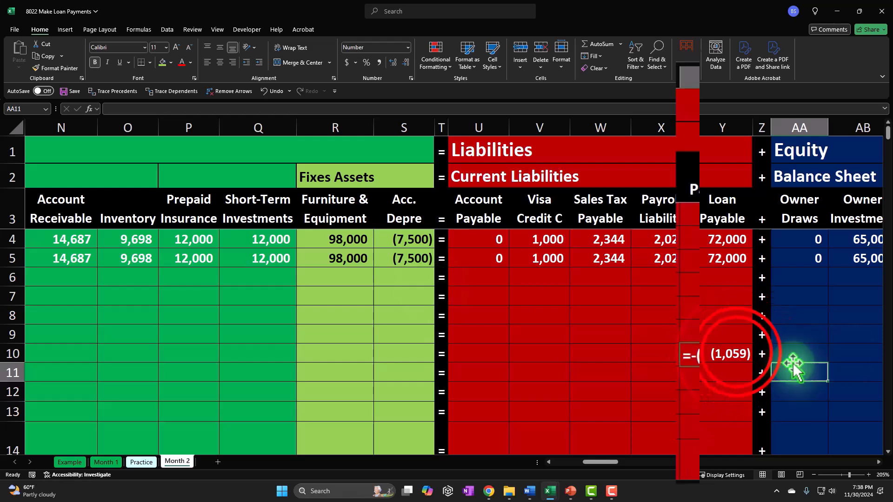
{"action": "double_click", "coordinate": [701, 368]}
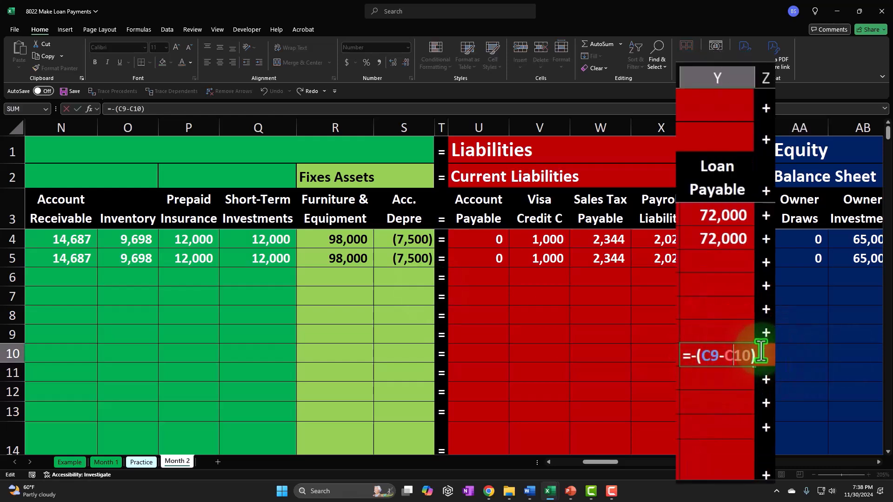
{"action": "key", "text": "Return"}
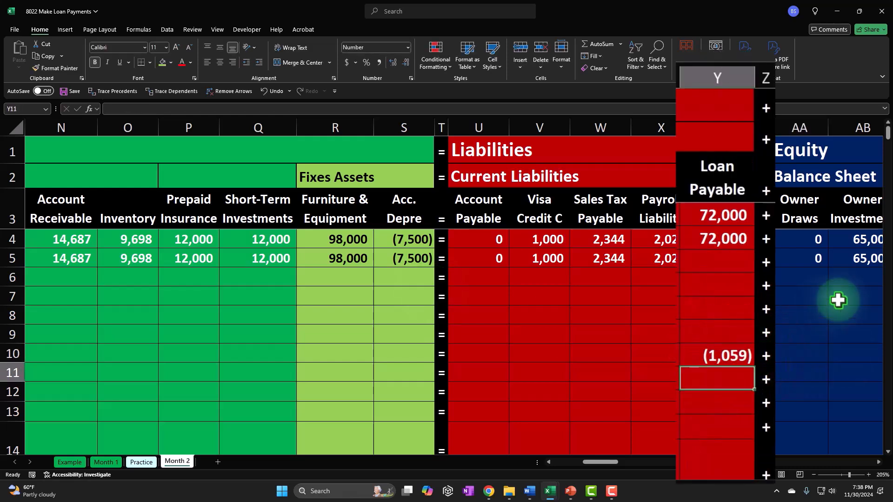
{"action": "left_click", "coordinate": [720, 357]}
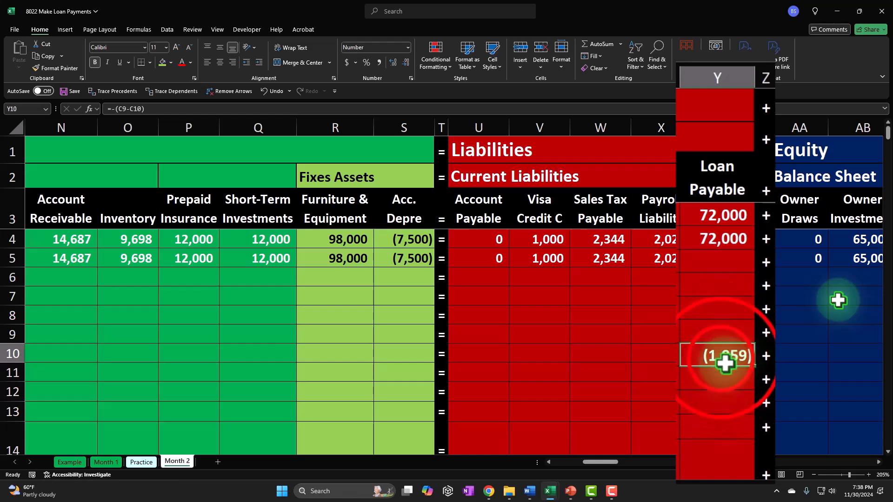
{"action": "double_click", "coordinate": [710, 364]}
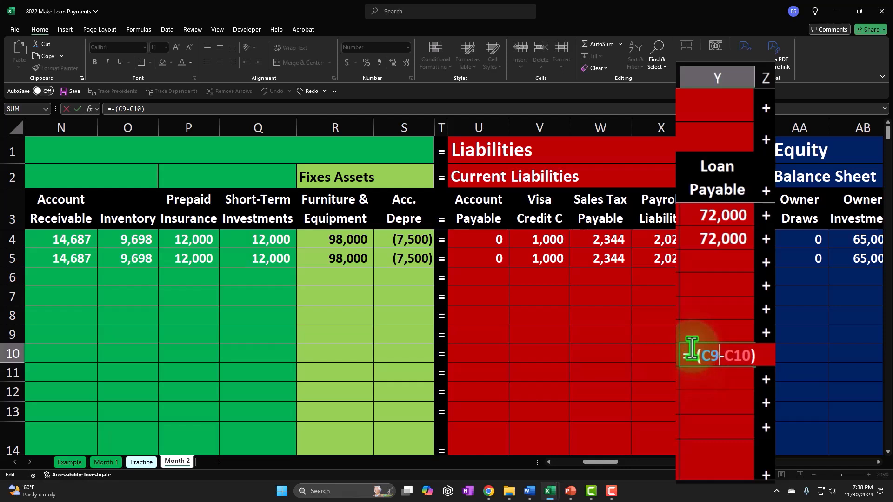
{"action": "key", "text": "Return"}
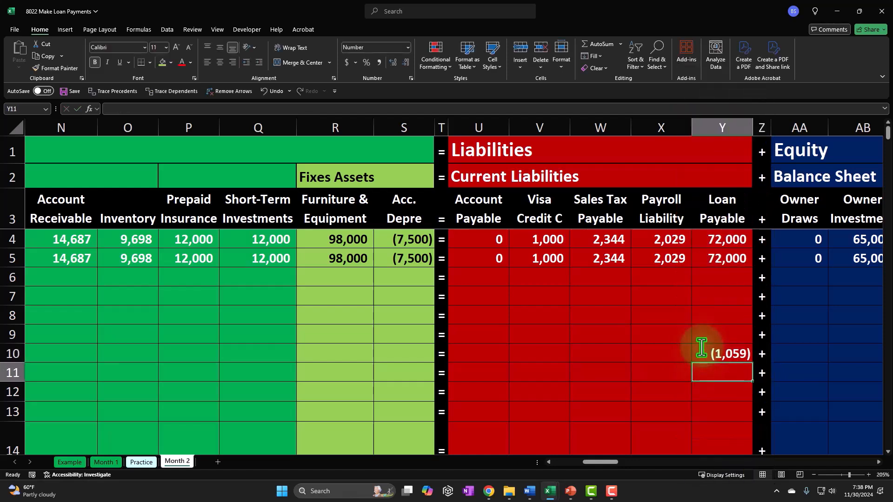
Fill the row 5 total formulas for Assets, Liabilities and Equity in columns E, G and I down through row 10
{"action": "key", "text": "Up"}
{"action": "key", "text": "Left"}
{"action": "key", "text": "Left"}
{"action": "key", "text": "Left"}
{"action": "key", "text": "Left"}
{"action": "key", "text": "Left"}
{"action": "key", "text": "Left"}
{"action": "key", "text": "Left"}
{"action": "key", "text": "Left"}
{"action": "key", "text": "Left"}
{"action": "key", "text": "Left"}
{"action": "key", "text": "Left"}
{"action": "key", "text": "Left"}
{"action": "key", "text": "Left"}
{"action": "key", "text": "Left"}
{"action": "key", "text": "Left"}
{"action": "key", "text": "Left"}
{"action": "key", "text": "Left"}
{"action": "key", "text": "Left"}
{"action": "key", "text": "Left"}
{"action": "key", "text": "Left"}
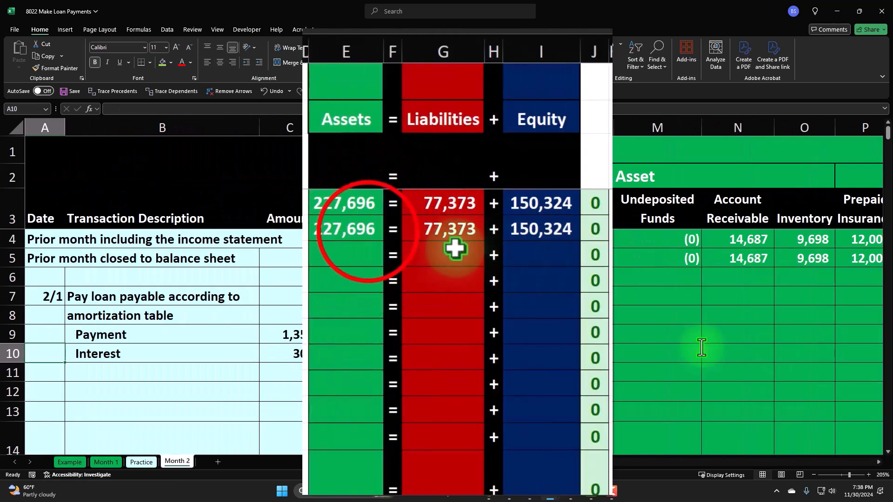
{"action": "left_click", "coordinate": [368, 258]}
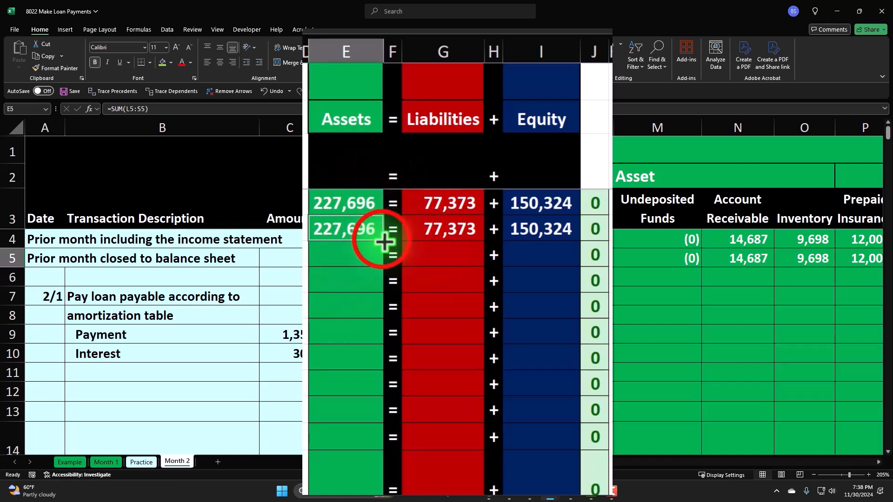
{"action": "left_click_drag", "start_coordinate": [383, 253], "coordinate": [385, 372]}
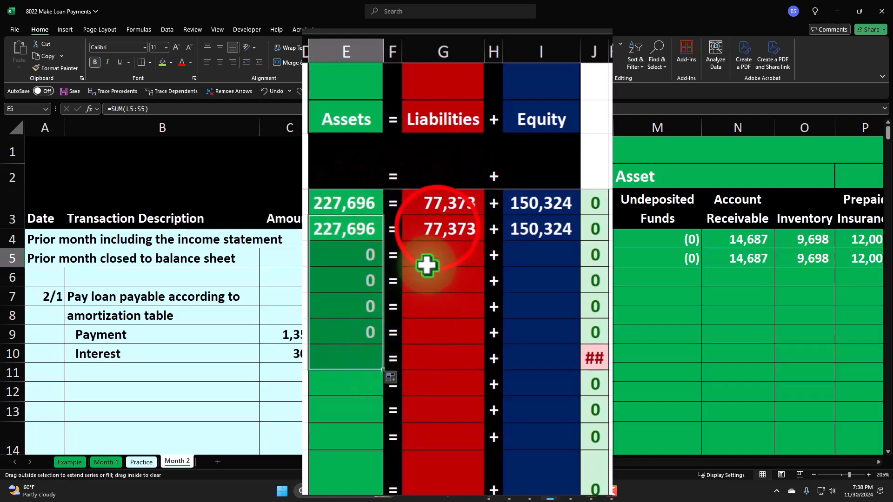
{"action": "left_click", "coordinate": [438, 228]}
{"action": "left_click_drag", "start_coordinate": [484, 239], "coordinate": [575, 362]}
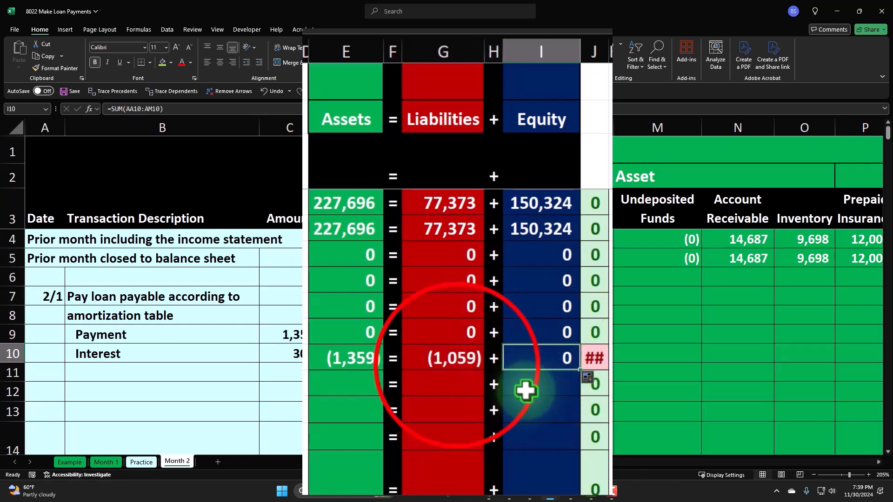
Extend the Equity total in I10 to include the Interest Expense column, making the formula =SUM(AA10:AN10)
{"action": "left_click", "coordinate": [456, 364]}
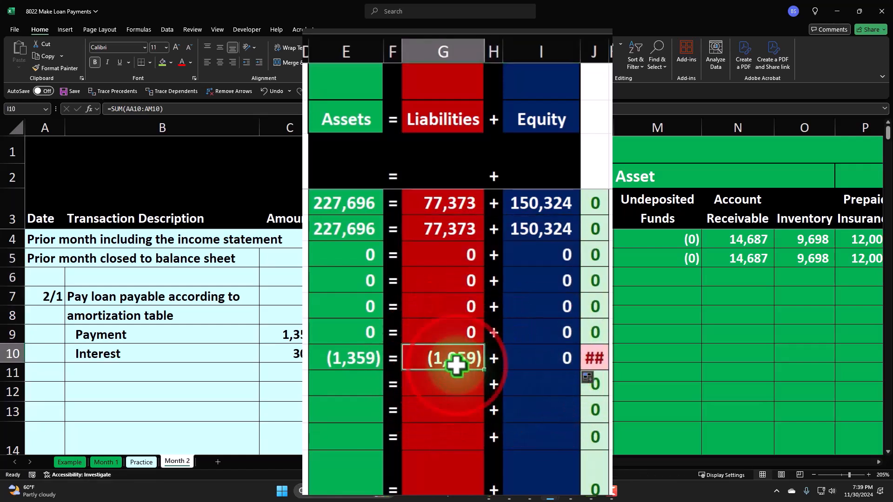
{"action": "double_click", "coordinate": [536, 356]}
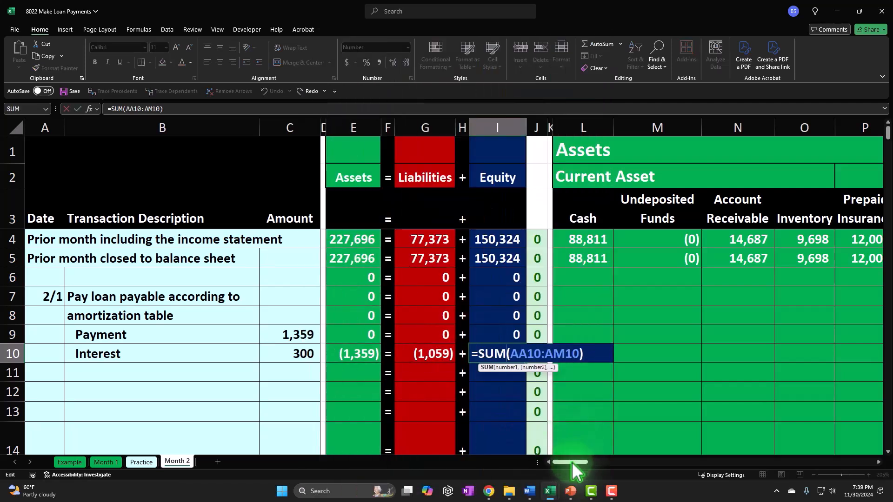
{"action": "left_click_drag", "start_coordinate": [568, 463], "coordinate": [646, 472]}
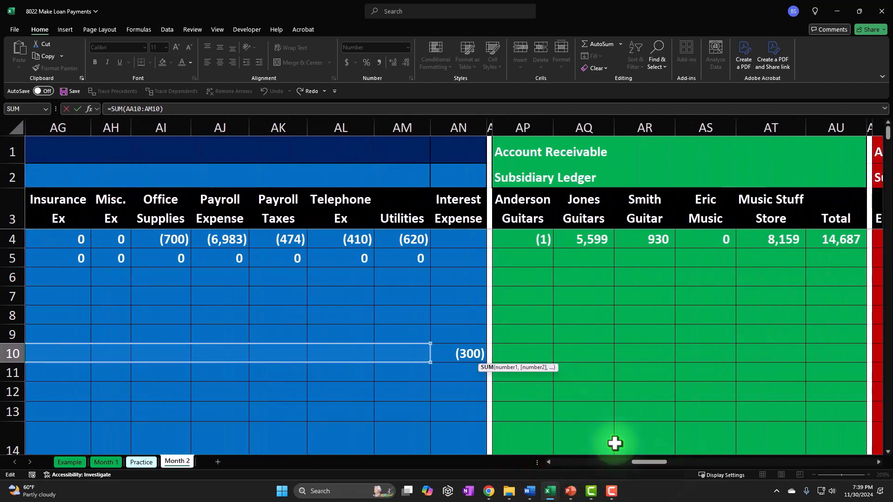
{"action": "left_click_drag", "start_coordinate": [432, 331], "coordinate": [475, 330]}
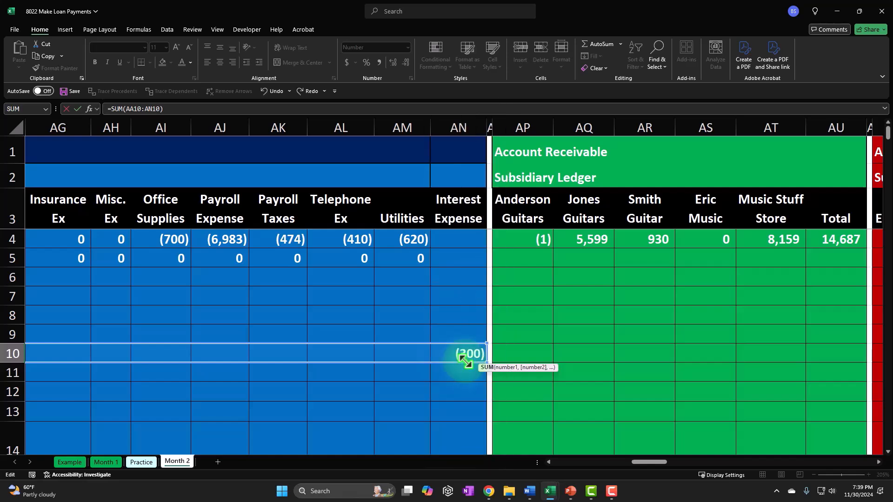
{"action": "key", "text": "Return"}
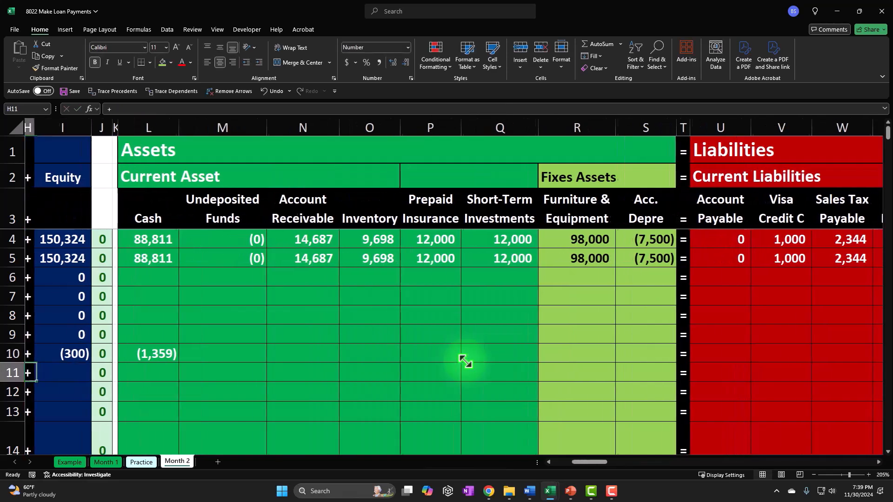
Examine the row 10 totals for Assets, Liabilities and Equity to check that the accounting equation balances
{"action": "key", "text": "Left"}
{"action": "key", "text": "Left"}
{"action": "key", "text": "Left"}
{"action": "key", "text": "Left"}
{"action": "key", "text": "Right"}
{"action": "key", "text": "Right"}
{"action": "key", "text": "Right"}
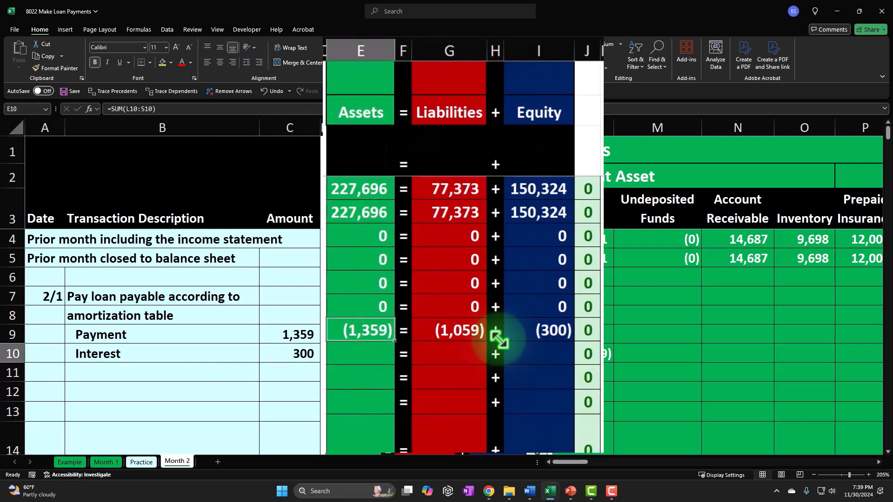
{"action": "key", "text": "Right"}
{"action": "key", "text": "Right"}
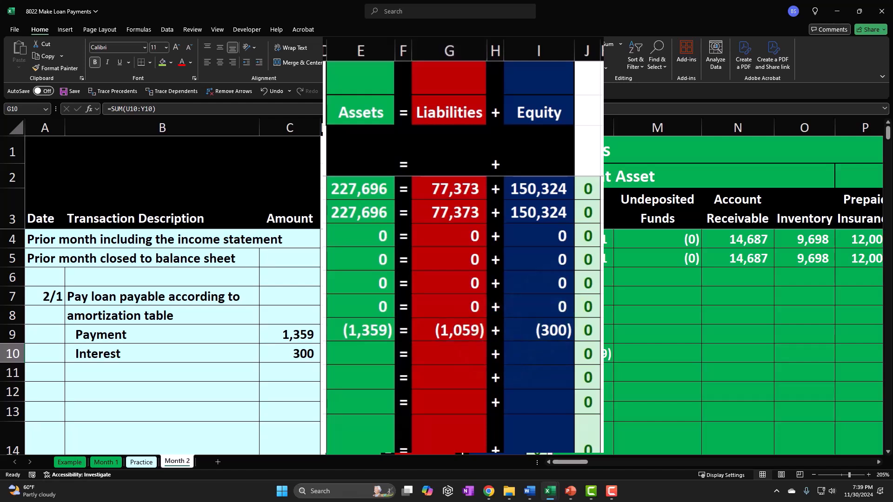
{"action": "left_click", "coordinate": [529, 329]}
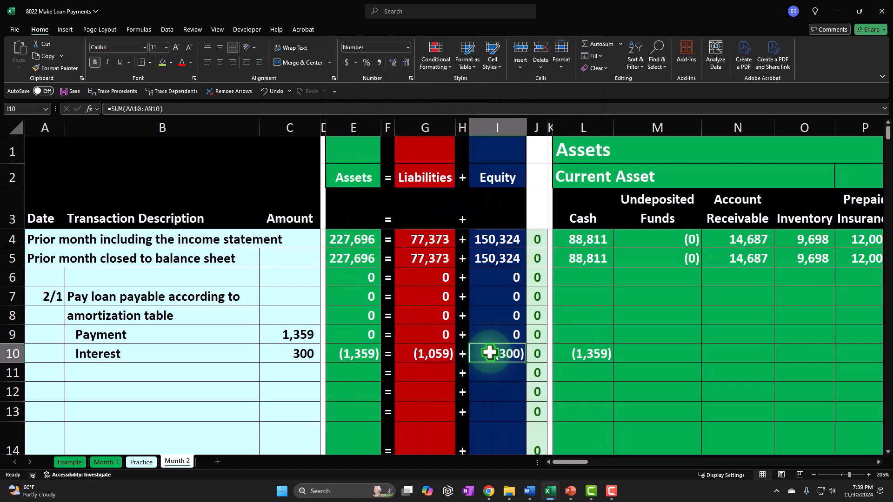
Enter 0 in each asset cell of row 10 after Cash, from Undeposited Funds M10 through accumulated depreciation S10
{"action": "key", "text": "Right"}
{"action": "key", "text": "Right"}
{"action": "type", "text": "0"}
{"action": "key", "text": "Right"}
{"action": "type", "text": "0"}
{"action": "key", "text": "Right"}
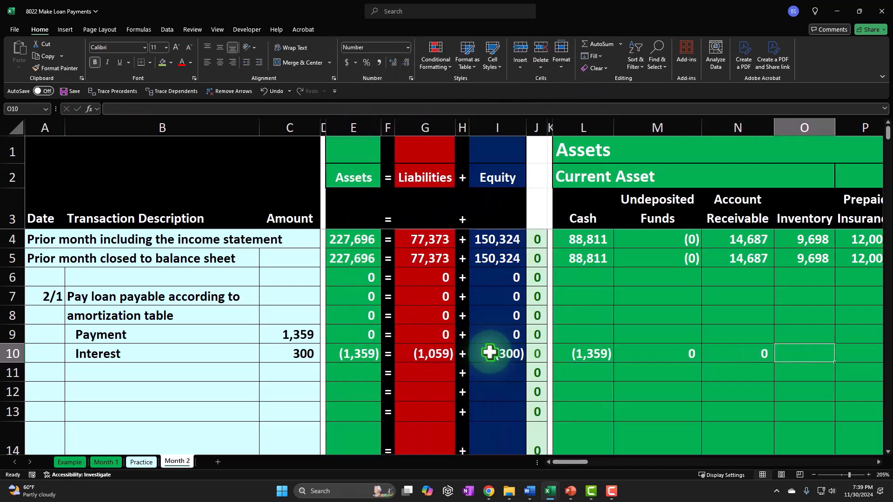
{"action": "type", "text": "0"}
{"action": "key", "text": "Right"}
{"action": "key", "text": "0"}
{"action": "key", "text": "Right"}
{"action": "key", "text": "0"}
{"action": "key", "text": "Right"}
{"action": "type", "text": "0"}
{"action": "key", "text": "Right"}
{"action": "type", "text": "0"}
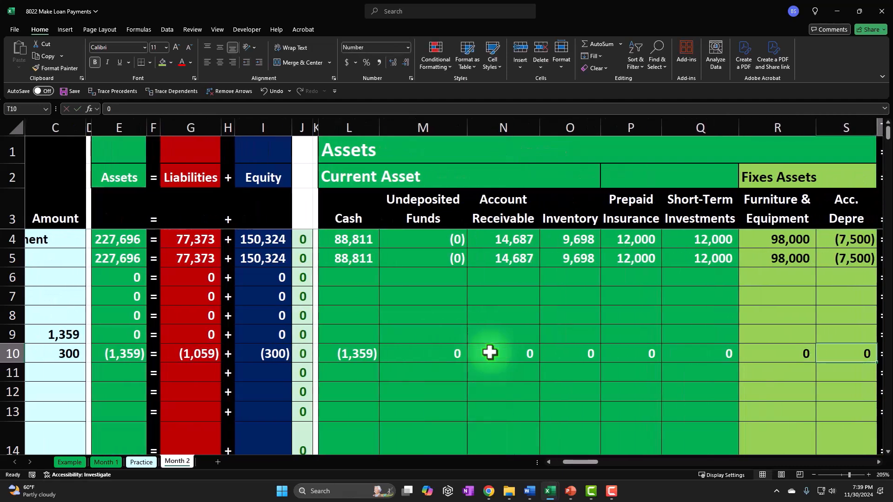
Enter 0 in each liability cell of row 10, from Account Payable U10 through Loan Payable Y10
{"action": "key", "text": "Right"}
{"action": "key", "text": "Right"}
{"action": "type", "text": "0"}
{"action": "key", "text": "Right"}
{"action": "type", "text": "0"}
{"action": "key", "text": "Right"}
{"action": "type", "text": "0"}
{"action": "key", "text": "Right"}
{"action": "type", "text": "0"}
{"action": "key", "text": "Right"}
{"action": "type", "text": "0"}
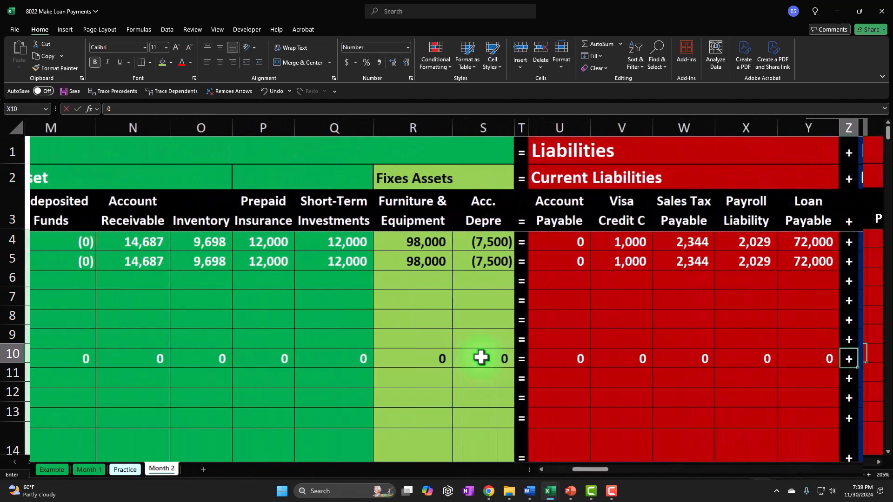
Enter 0 in the balance sheet equity cells of row 10, from Owner Draws AA10 through Owner Equity AC10
{"action": "key", "text": "Right"}
{"action": "key", "text": "Right"}
{"action": "type", "text": "0"}
{"action": "key", "text": "Right"}
{"action": "key", "text": "0"}
{"action": "key", "text": "Right"}
{"action": "key", "text": "0"}
Enter 0 in each income statement cell of row 10 from Sales AD10 through Utilities AM10, stopping before Interest Expense
{"action": "key", "text": "Right"}
{"action": "type", "text": "0"}
{"action": "key", "text": "Right"}
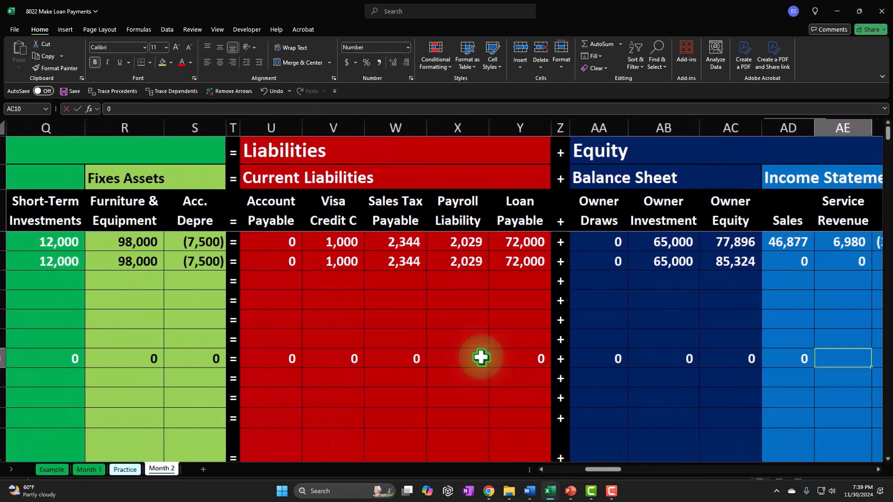
{"action": "type", "text": "0"}
{"action": "key", "text": "Right"}
{"action": "key", "text": "0"}
{"action": "key", "text": "Right"}
{"action": "key", "text": "0"}
{"action": "key", "text": "Right"}
{"action": "key", "text": "0"}
{"action": "key", "text": "Right"}
{"action": "type", "text": "0"}
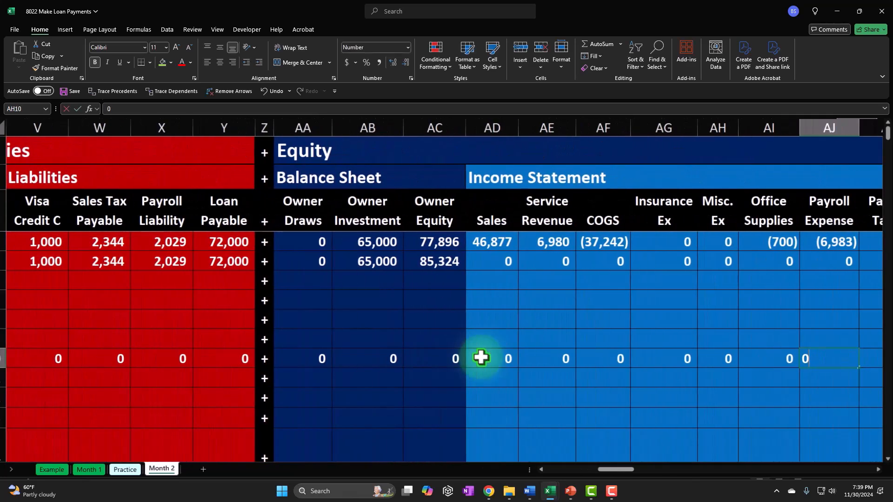
{"action": "key", "text": "Right"}
{"action": "type", "text": "0"}
{"action": "key", "text": "Right"}
{"action": "type", "text": "0"}
{"action": "key", "text": "Right"}
{"action": "type", "text": "0"}
{"action": "key", "text": "Right"}
{"action": "type", "text": "0"}
{"action": "key", "text": "Right"}
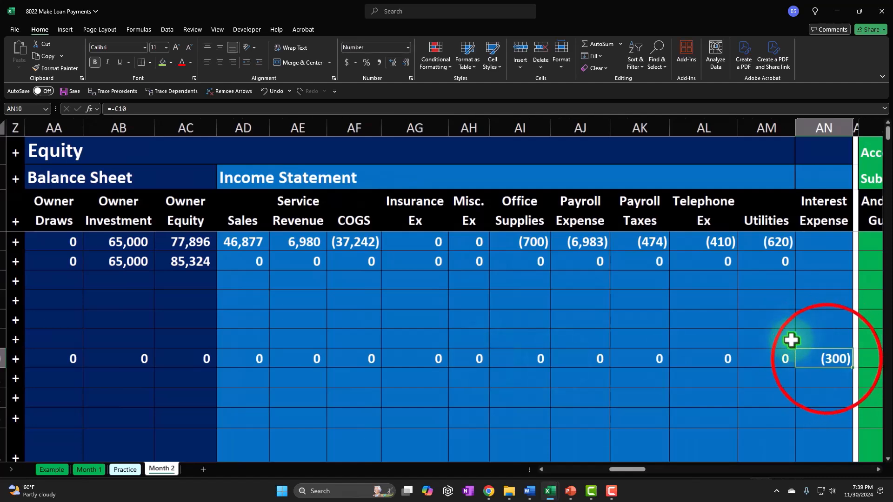
Underline the entries from L10 to AN10, and refill the separator cells T10 and Z10 from row 9 without underlining
{"action": "left_click_drag", "start_coordinate": [827, 358], "coordinate": [68, 352]}
{"action": "left_click", "coordinate": [121, 60]}
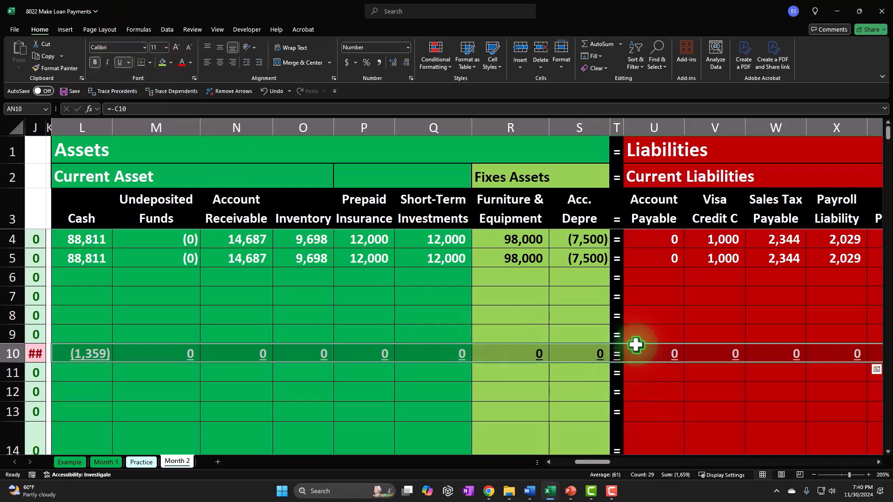
{"action": "left_click", "coordinate": [618, 335]}
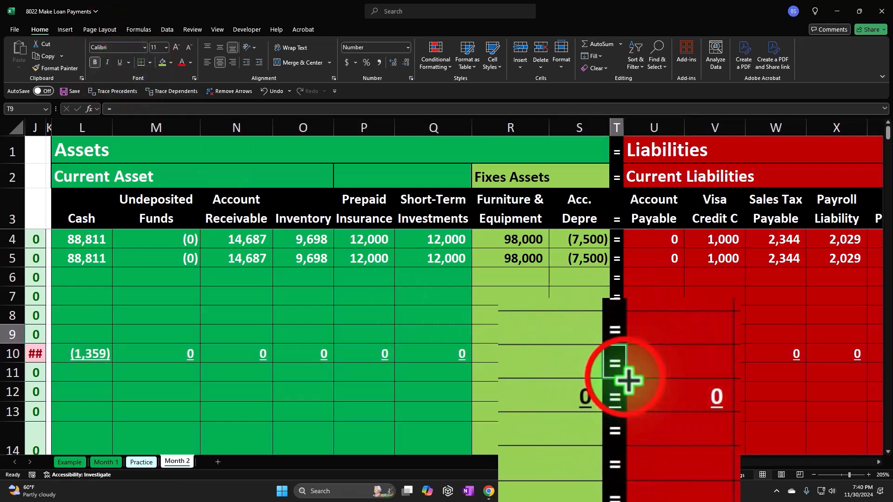
{"action": "left_click_drag", "start_coordinate": [622, 362], "coordinate": [621, 359]}
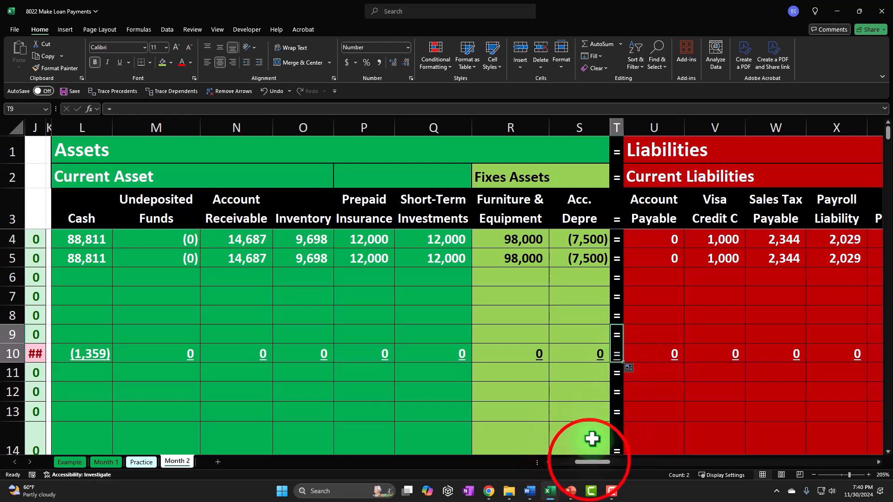
{"action": "left_click_drag", "start_coordinate": [590, 461], "coordinate": [604, 462]}
{"action": "left_click", "coordinate": [626, 335]}
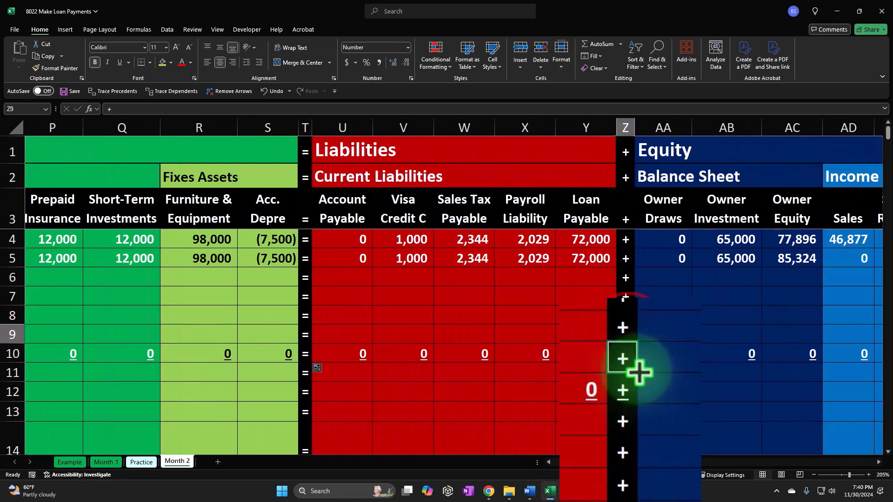
{"action": "left_click_drag", "start_coordinate": [635, 343], "coordinate": [634, 359]}
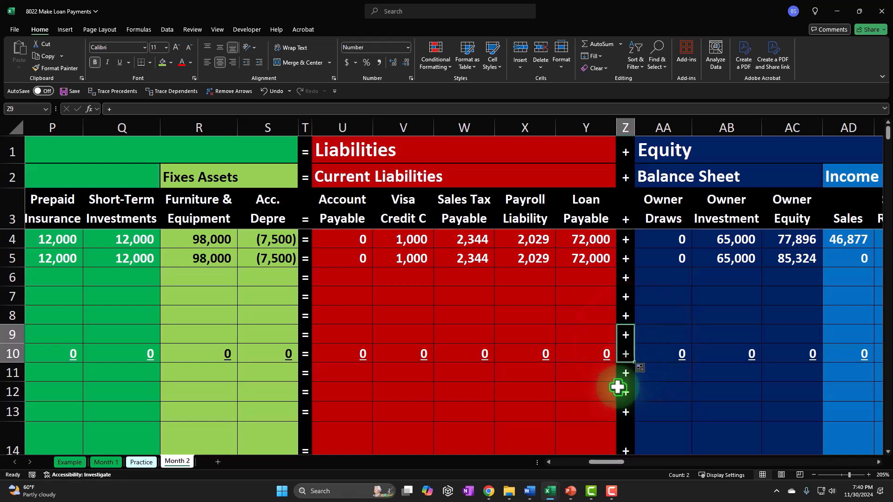
Check the row 10 totals for Assets, Liabilities and Equity in the accounting equation columns E to J
{"action": "key", "text": "Down"}
{"action": "key", "text": "Left"}
{"action": "key", "text": "Left"}
{"action": "key", "text": "Left"}
{"action": "key", "text": "Left"}
{"action": "key", "text": "Left"}
{"action": "key", "text": "Left"}
{"action": "key", "text": "Left"}
{"action": "key", "text": "Left"}
{"action": "key", "text": "Left"}
{"action": "key", "text": "Left"}
{"action": "key", "text": "Left"}
{"action": "key", "text": "Left"}
{"action": "key", "text": "Left"}
{"action": "key", "text": "Left"}
{"action": "key", "text": "Left"}
{"action": "key", "text": "Left"}
{"action": "key", "text": "Left"}
{"action": "key", "text": "Left"}
{"action": "key", "text": "Left"}
{"action": "key", "text": "Left"}
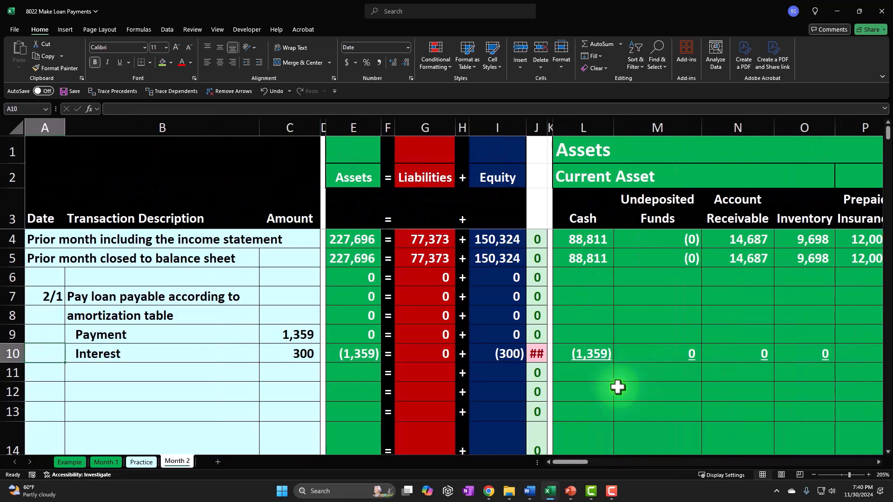
{"action": "key", "text": "Right"}
{"action": "key", "text": "Right"}
{"action": "key", "text": "Right"}
{"action": "key", "text": "Right"}
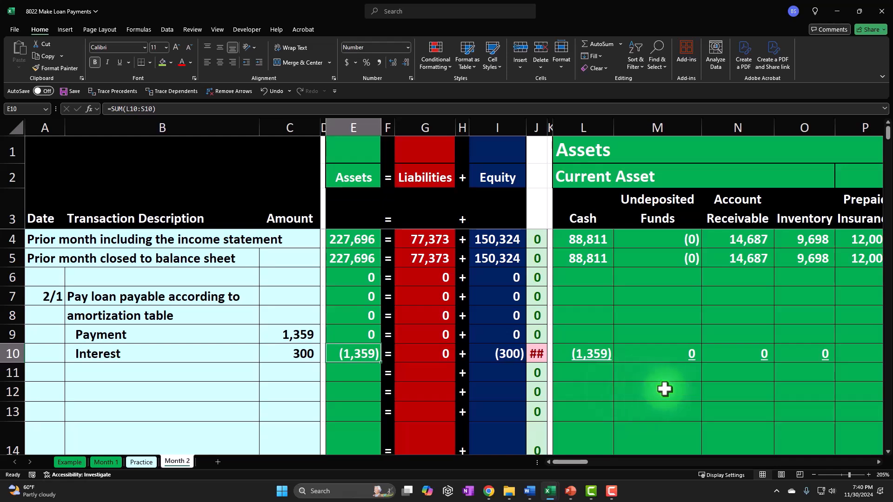
{"action": "left_click", "coordinate": [425, 356]}
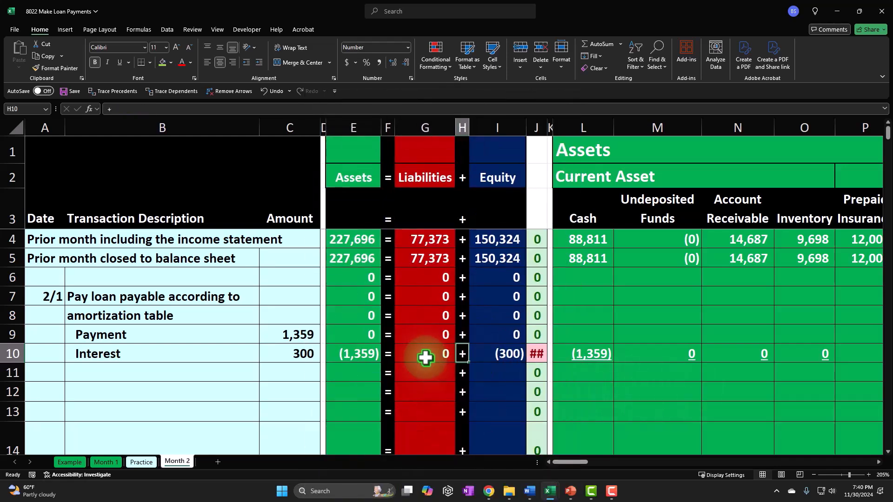
Replace the Loan Payable entry in Y10 with a formula for the principal reduction, -(C9-C10), the negative of payment minus interest
{"action": "key", "text": "Right"}
{"action": "key", "text": "Right"}
{"action": "key", "text": "Right"}
{"action": "key", "text": "Right"}
{"action": "key", "text": "Right"}
{"action": "key", "text": "Right"}
{"action": "key", "text": "Right"}
{"action": "key", "text": "Right"}
{"action": "key", "text": "Right"}
{"action": "key", "text": "Right"}
{"action": "key", "text": "Right"}
{"action": "key", "text": "Right"}
{"action": "key", "text": "Right"}
{"action": "key", "text": "Right"}
{"action": "key", "text": "Right"}
{"action": "key", "text": "Right"}
{"action": "key", "text": "Right"}
{"action": "key", "text": "Right"}
{"action": "key", "text": "Right"}
{"action": "key", "text": "Right"}
{"action": "key", "text": "Left"}
{"action": "key", "text": "Left"}
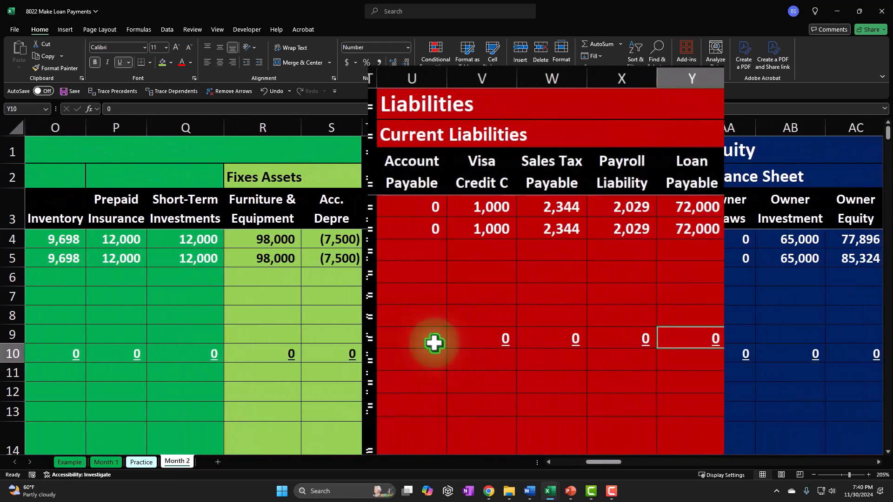
{"action": "type", "text": "-"}
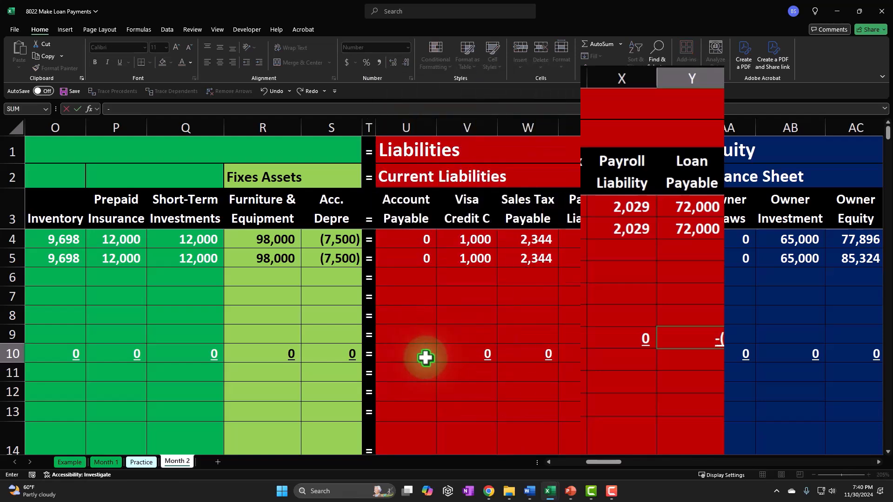
{"action": "type", "text": "("}
{"action": "key", "text": "Left"}
{"action": "key", "text": "Left"}
{"action": "key", "text": "Left"}
{"action": "key", "text": "Left"}
{"action": "key", "text": "Left"}
{"action": "key", "text": "Left"}
{"action": "key", "text": "Left"}
{"action": "key", "text": "Left"}
{"action": "key", "text": "Left"}
{"action": "key", "text": "Left"}
{"action": "key", "text": "Left"}
{"action": "key", "text": "Left"}
{"action": "key", "text": "Left"}
{"action": "key", "text": "Left"}
{"action": "key", "text": "Left"}
{"action": "key", "text": "Left"}
{"action": "key", "text": "Left"}
{"action": "key", "text": "Left"}
{"action": "key", "text": "Up"}
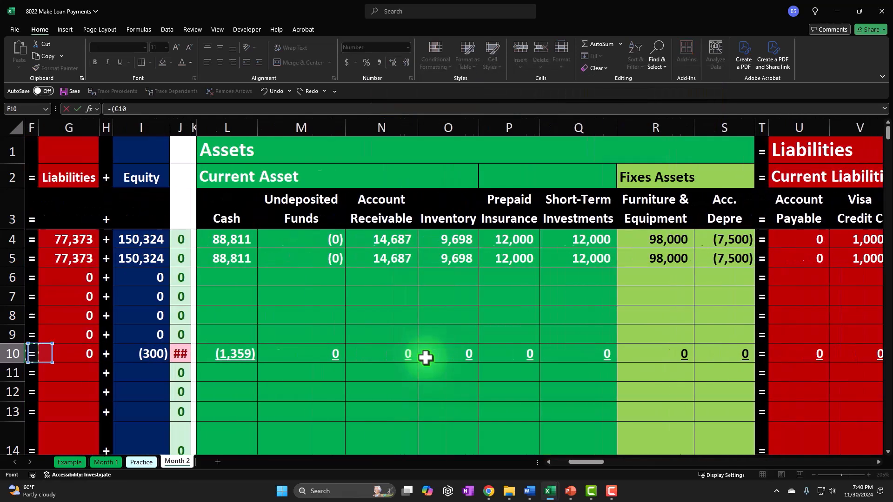
{"action": "type", "text": "-(C9-"}
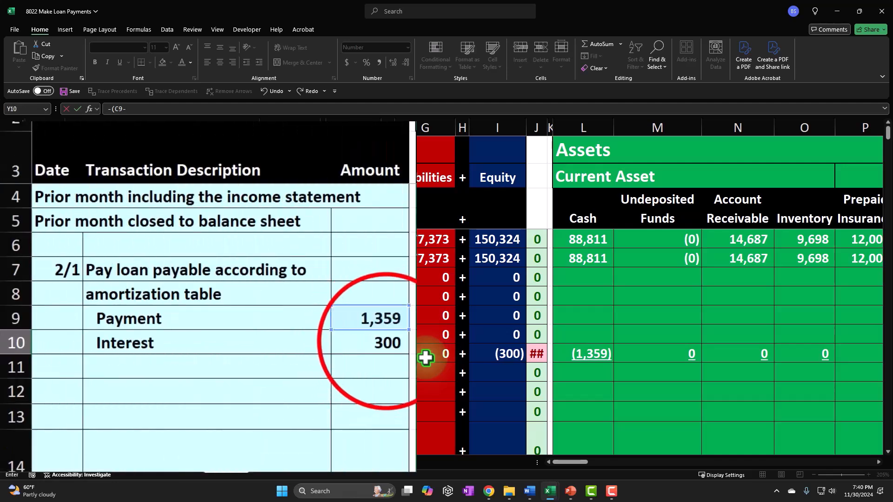
{"action": "left_click", "coordinate": [302, 354]}
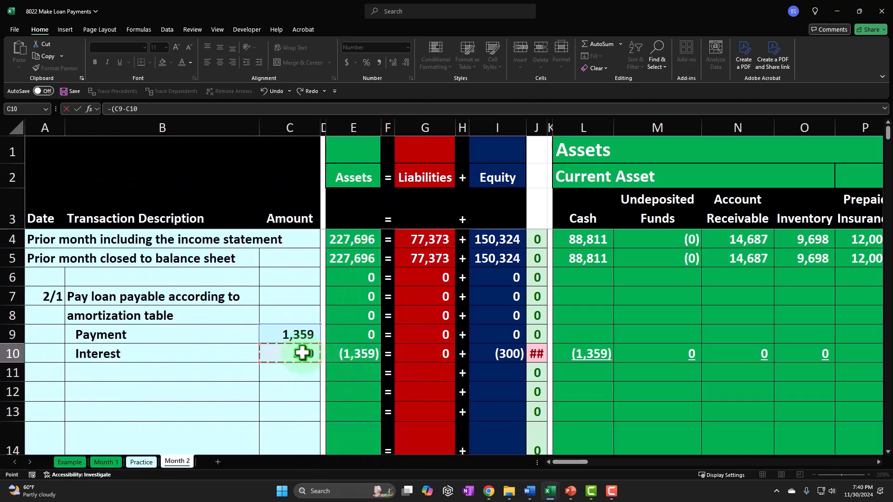
{"action": "key", "text": "Return"}
Label row 11 as Balance in the Date column, cell A11
{"action": "key", "text": "Right"}
{"action": "left_click", "coordinate": [303, 354]}
{"action": "key", "text": "Left"}
{"action": "key", "text": "Left"}
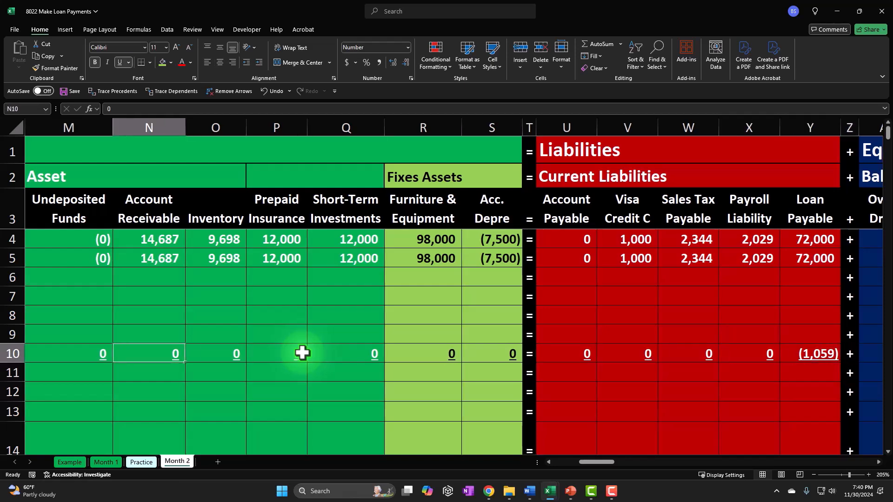
{"action": "key", "text": "Left"}
{"action": "key", "text": "Left"}
{"action": "key", "text": "Left"}
{"action": "key", "text": "Left"}
{"action": "key", "text": "Left"}
{"action": "key", "text": "Left"}
{"action": "key", "text": "Left"}
{"action": "key", "text": "Left"}
{"action": "key", "text": "Left"}
{"action": "key", "text": "Left"}
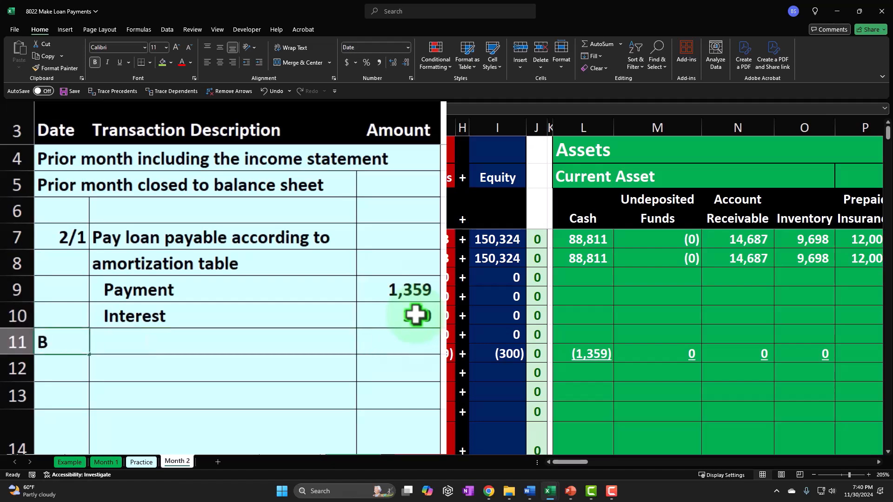
{"action": "type", "text": "Balance"}
{"action": "key", "text": "Return"}
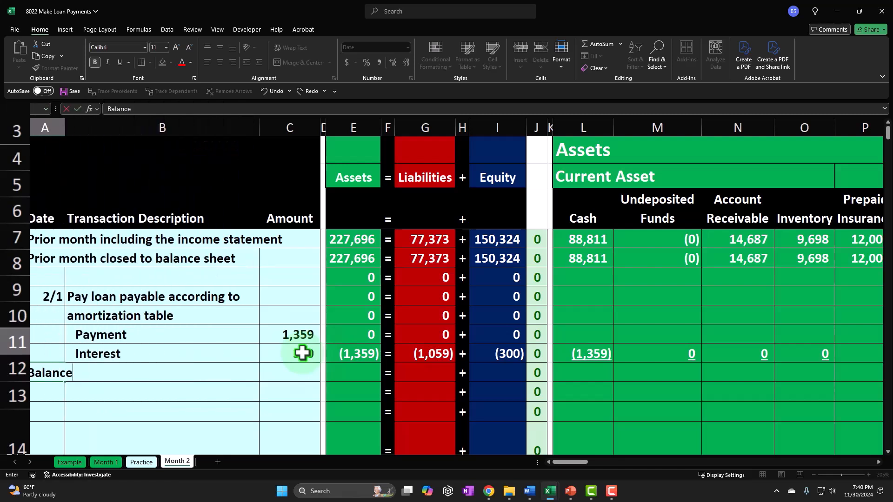
Total the Cash column in L11 with a SUM formula over L5:L10
{"action": "key", "text": "Right"}
{"action": "key", "text": "Right"}
{"action": "key", "text": "Right"}
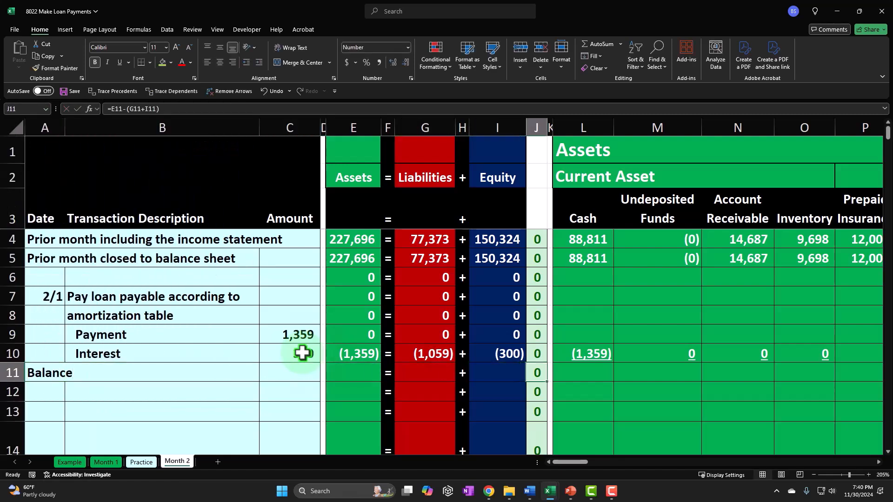
{"action": "type", "text": "=sum("}
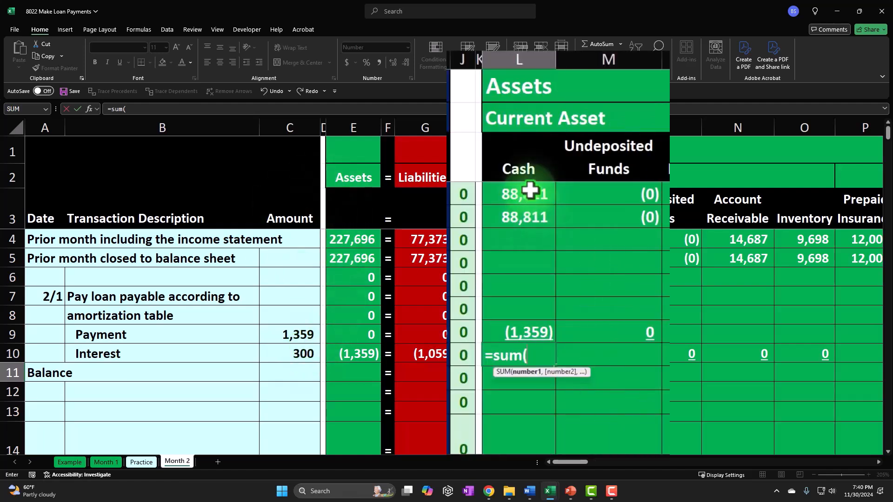
{"action": "left_click_drag", "start_coordinate": [527, 222], "coordinate": [518, 319]}
{"action": "key", "text": "Return"}
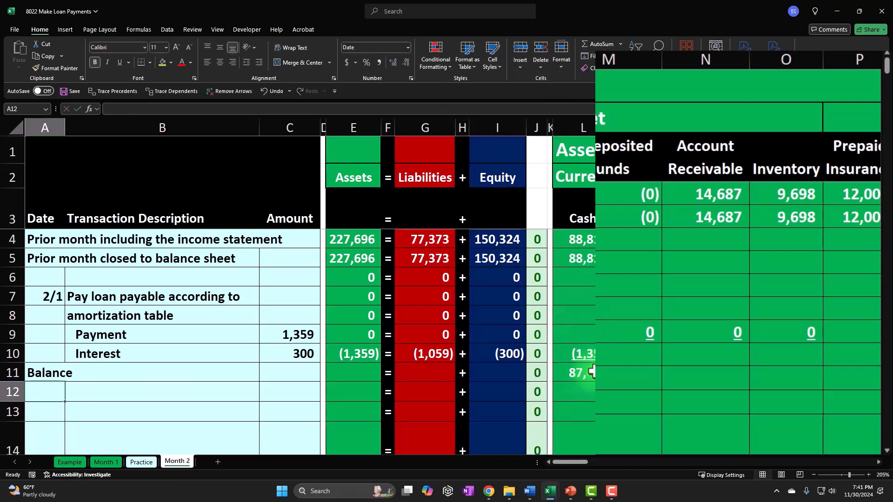
Copy the Cash balance formula from L11 across M11:AN11, pasting formulas only
{"action": "left_click", "coordinate": [598, 373]}
{"action": "key", "text": "ctrl+c"}
{"action": "left_click", "coordinate": [634, 375]}
{"action": "left_click_drag", "start_coordinate": [635, 375], "coordinate": [819, 378]}
{"action": "right_click", "coordinate": [818, 376]}
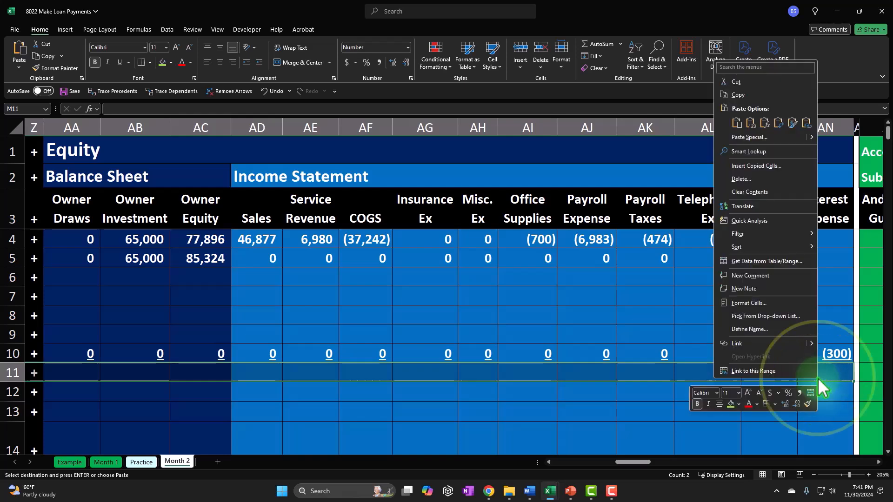
{"action": "left_click", "coordinate": [764, 122]}
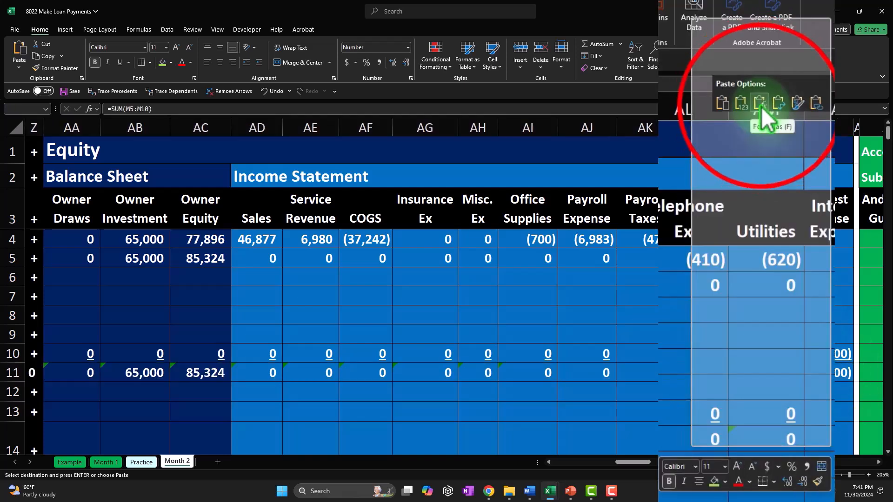
{"action": "left_click", "coordinate": [764, 121]}
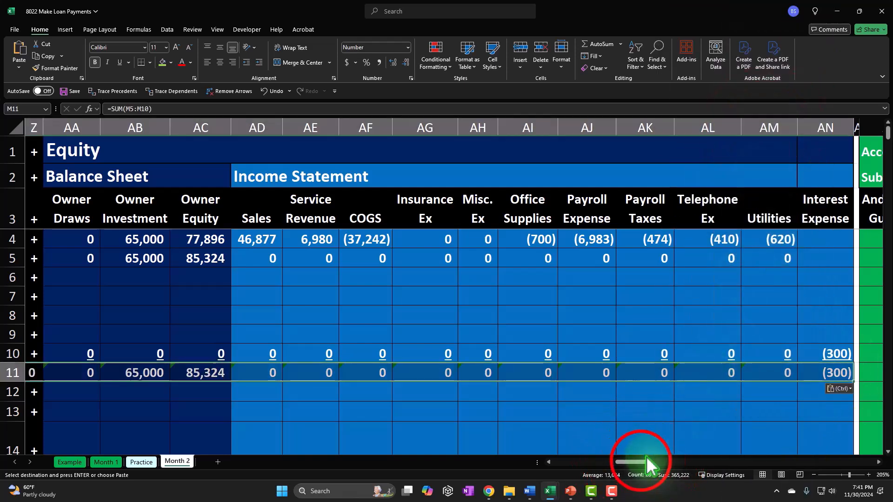
Restore the plus and equals separators in Z11 and T11 by filling them down from row 10
{"action": "left_click_drag", "start_coordinate": [641, 462], "coordinate": [619, 471]}
{"action": "left_click", "coordinate": [615, 354]}
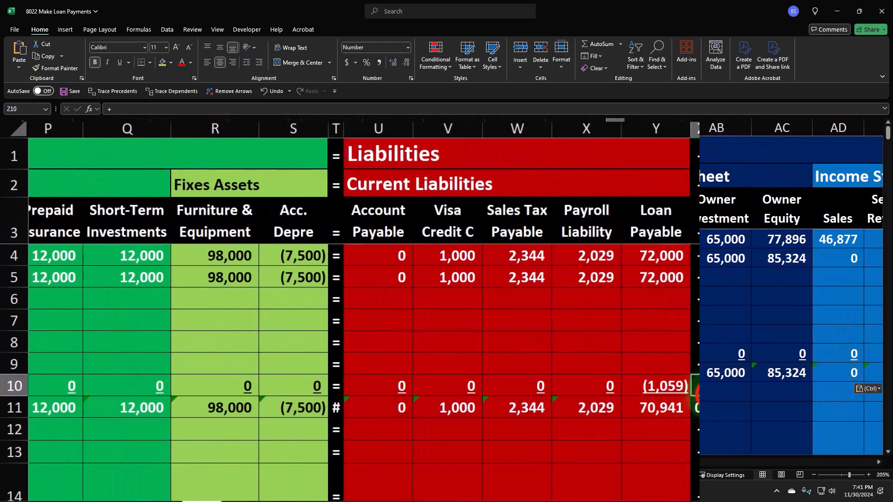
{"action": "left_click", "coordinate": [341, 393]}
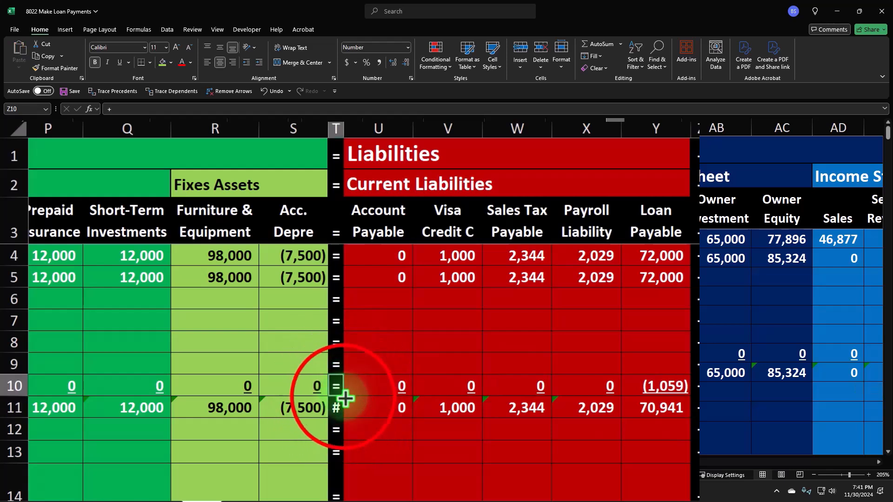
{"action": "left_click_drag", "start_coordinate": [345, 410], "coordinate": [346, 412]}
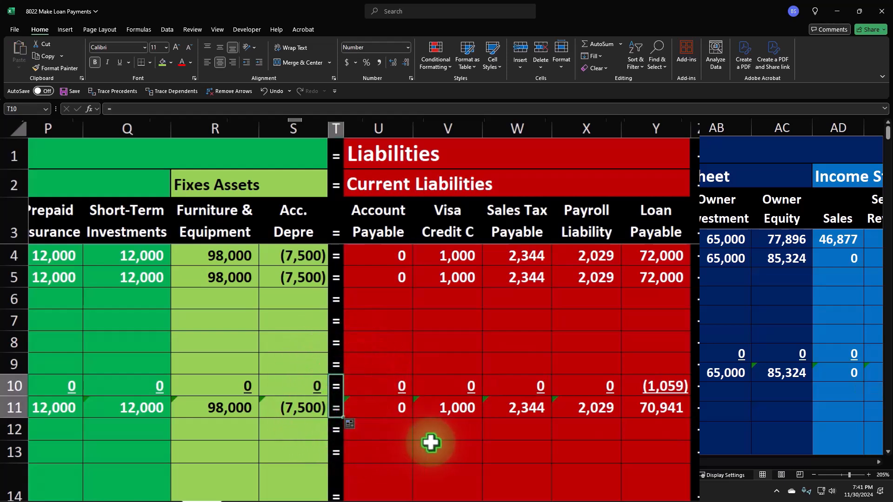
Review the row 11 balances across the asset and liability columns, from Cash through Loan Payable
{"action": "left_click", "coordinate": [134, 409]}
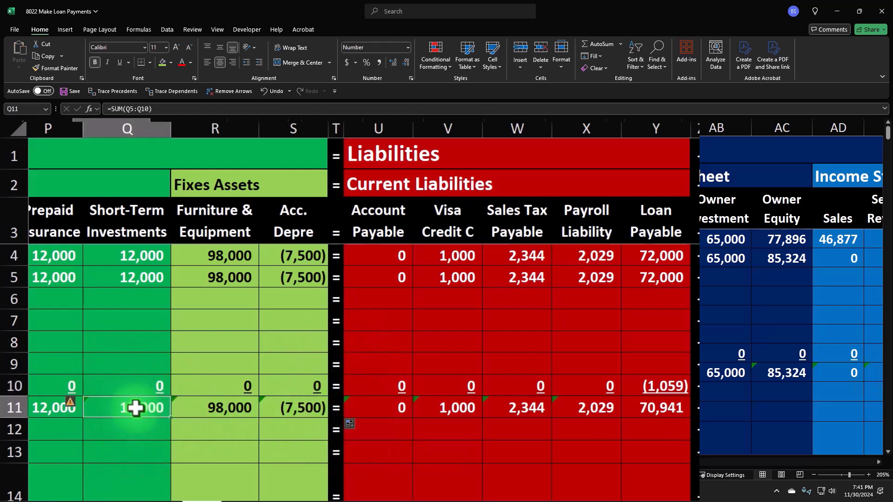
{"action": "key", "text": "Left"}
{"action": "key", "text": "Left"}
{"action": "key", "text": "Left"}
{"action": "key", "text": "Left"}
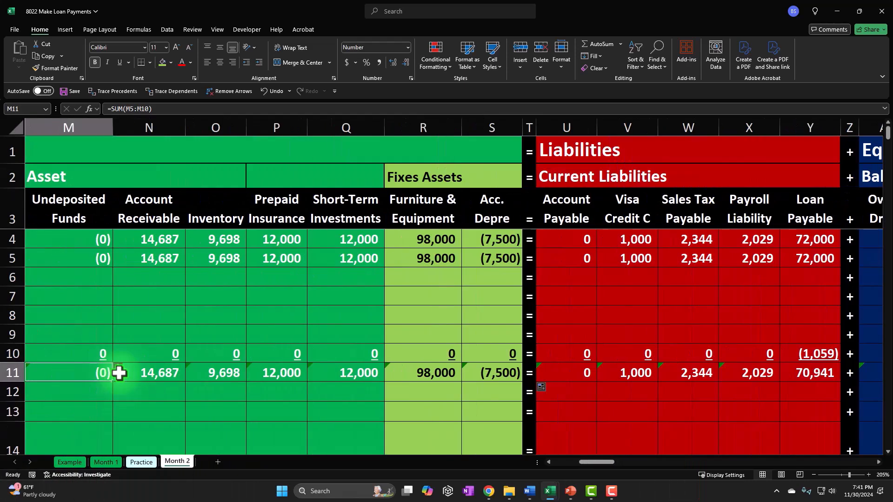
{"action": "key", "text": "Left"}
{"action": "key", "text": "Left"}
{"action": "key", "text": "Left"}
{"action": "key", "text": "Right"}
{"action": "key", "text": "Right"}
{"action": "key", "text": "Right"}
{"action": "key", "text": "Right"}
{"action": "key", "text": "Right"}
{"action": "key", "text": "Right"}
{"action": "key", "text": "Right"}
{"action": "key", "text": "Right"}
{"action": "key", "text": "Right"}
{"action": "key", "text": "Right"}
{"action": "key", "text": "Right"}
{"action": "key", "text": "Right"}
{"action": "key", "text": "Right"}
{"action": "key", "text": "Right"}
{"action": "key", "text": "Right"}
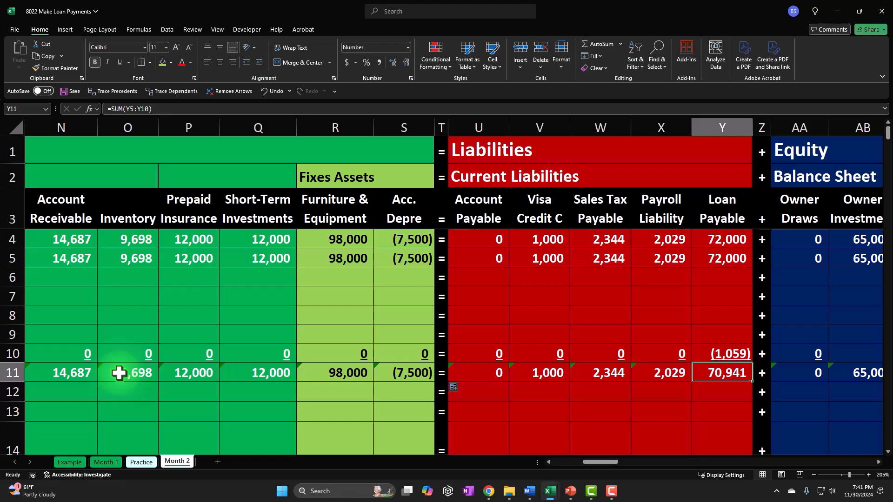
Check the Loan Payable balance in row 11 against the month 1 loan balance in the amortization table
{"action": "key", "text": "Right"}
{"action": "key", "text": "Right"}
{"action": "key", "text": "Right"}
{"action": "key", "text": "Right"}
{"action": "key", "text": "Right"}
{"action": "key", "text": "Right"}
{"action": "key", "text": "Right"}
{"action": "key", "text": "Right"}
{"action": "key", "text": "Right"}
{"action": "key", "text": "Right"}
{"action": "key", "text": "Right"}
{"action": "key", "text": "Right"}
{"action": "key", "text": "Right"}
{"action": "key", "text": "Right"}
{"action": "key", "text": "Right"}
{"action": "key", "text": "Right"}
{"action": "key", "text": "Right"}
{"action": "key", "text": "Right"}
{"action": "key", "text": "Right"}
{"action": "key", "text": "Right"}
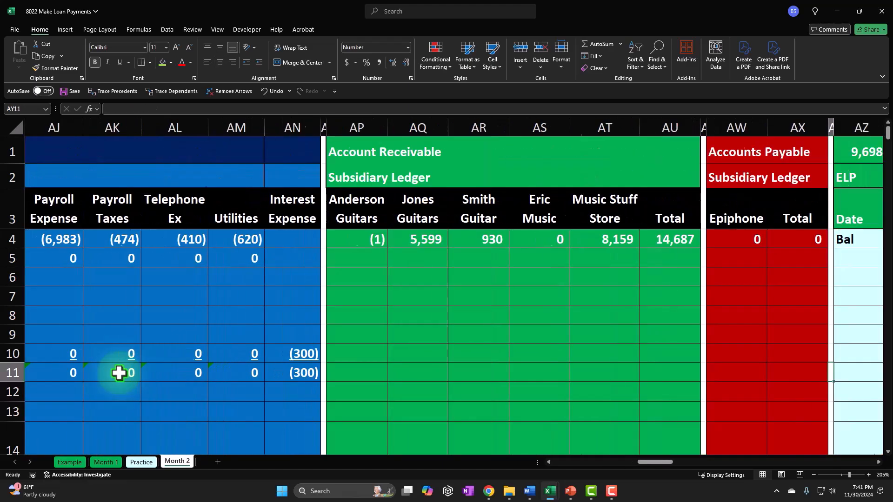
{"action": "key", "text": "Right"}
{"action": "key", "text": "Right"}
{"action": "key", "text": "Right"}
{"action": "key", "text": "Right"}
{"action": "key", "text": "Right"}
{"action": "key", "text": "Right"}
{"action": "key", "text": "Right"}
{"action": "key", "text": "Right"}
{"action": "key", "text": "Right"}
{"action": "key", "text": "Right"}
{"action": "key", "text": "Right"}
{"action": "key", "text": "Right"}
{"action": "key", "text": "Right"}
{"action": "key", "text": "Right"}
{"action": "key", "text": "Right"}
{"action": "key", "text": "Right"}
{"action": "key", "text": "Right"}
{"action": "key", "text": "Right"}
{"action": "key", "text": "Right"}
{"action": "key", "text": "Right"}
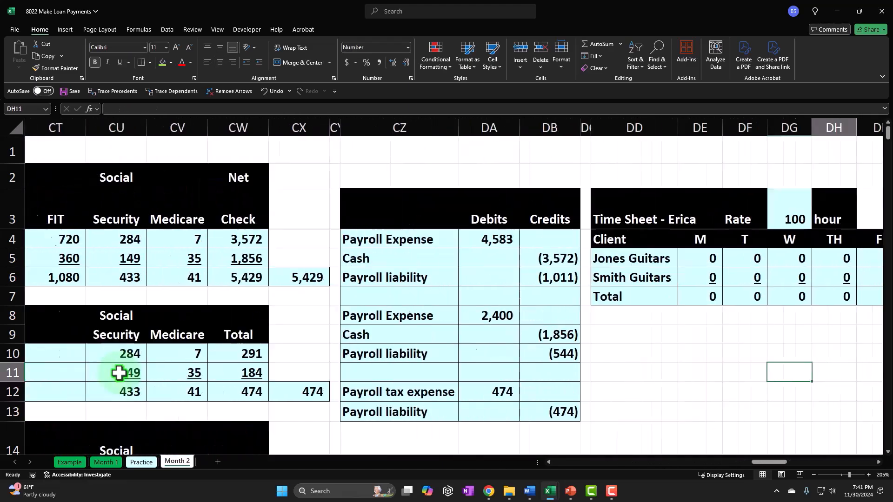
{"action": "key", "text": "Up"}
{"action": "key", "text": "Up"}
{"action": "key", "text": "Up"}
{"action": "key", "text": "Up"}
{"action": "key", "text": "Up"}
{"action": "key", "text": "Up"}
{"action": "key", "text": "Left"}
{"action": "key", "text": "Left"}
{"action": "key", "text": "Left"}
{"action": "key", "text": "Left"}
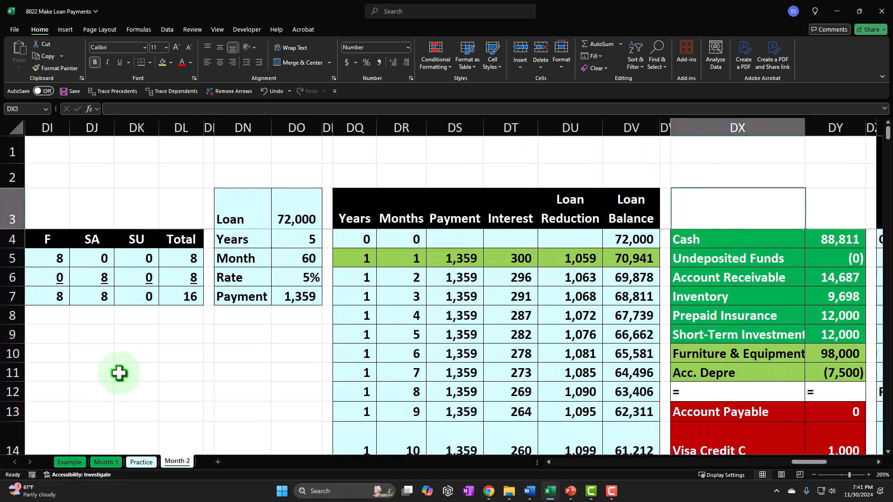
{"action": "key", "text": "Down"}
{"action": "key", "text": "Down"}
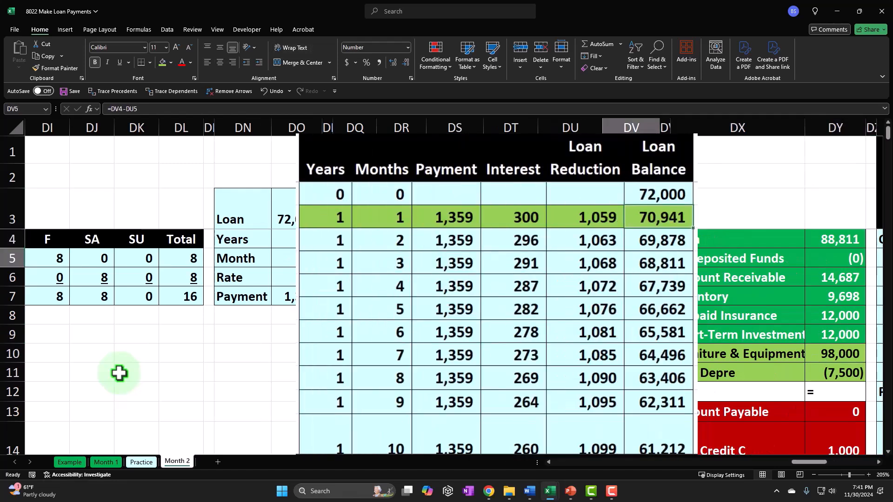
Highlight the month 2 row of the amortization table, DQ6:DV6, with a yellow fill
{"action": "left_click_drag", "start_coordinate": [366, 278], "coordinate": [620, 278]}
{"action": "right_click", "coordinate": [623, 278]}
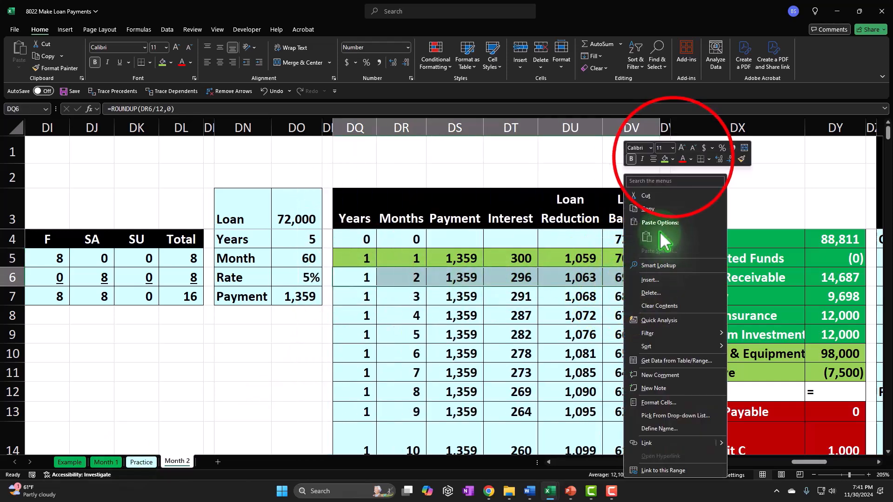
{"action": "left_click", "coordinate": [674, 156]}
{"action": "left_click", "coordinate": [688, 267]}
{"action": "left_click", "coordinate": [594, 310]}
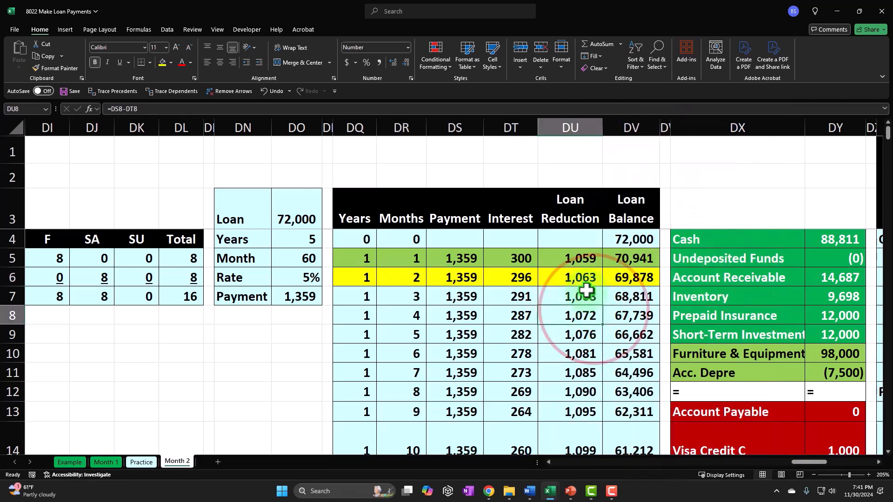
{"action": "left_click", "coordinate": [607, 278]}
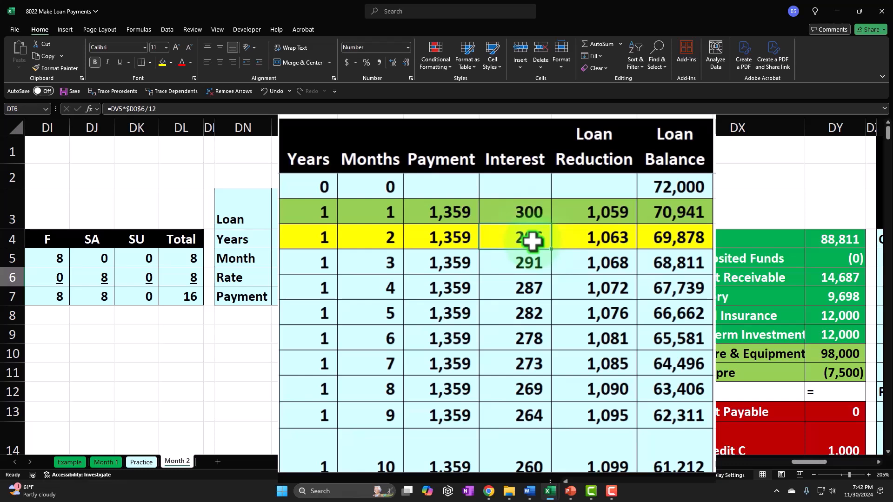
Fill the Assets, Liabilities and Equity formulas in E10:I10 down into the Balance row 11
{"action": "key", "text": "Left"}
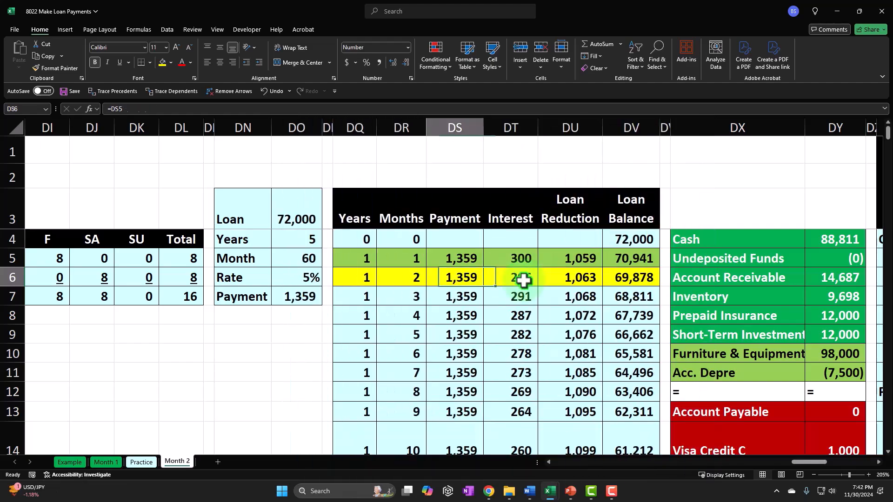
{"action": "key", "text": "Left"}
{"action": "key", "text": "Left"}
{"action": "key", "text": "Left"}
{"action": "key", "text": "Left"}
{"action": "key", "text": "Left"}
{"action": "key", "text": "Left"}
{"action": "key", "text": "Left"}
{"action": "key", "text": "Left"}
{"action": "key", "text": "Left"}
{"action": "key", "text": "Left"}
{"action": "key", "text": "Left"}
{"action": "key", "text": "Left"}
{"action": "key", "text": "Left"}
{"action": "key", "text": "Left"}
{"action": "key", "text": "Left"}
{"action": "key", "text": "Left"}
{"action": "key", "text": "Left"}
{"action": "key", "text": "Left"}
{"action": "key", "text": "Left"}
{"action": "key", "text": "Left"}
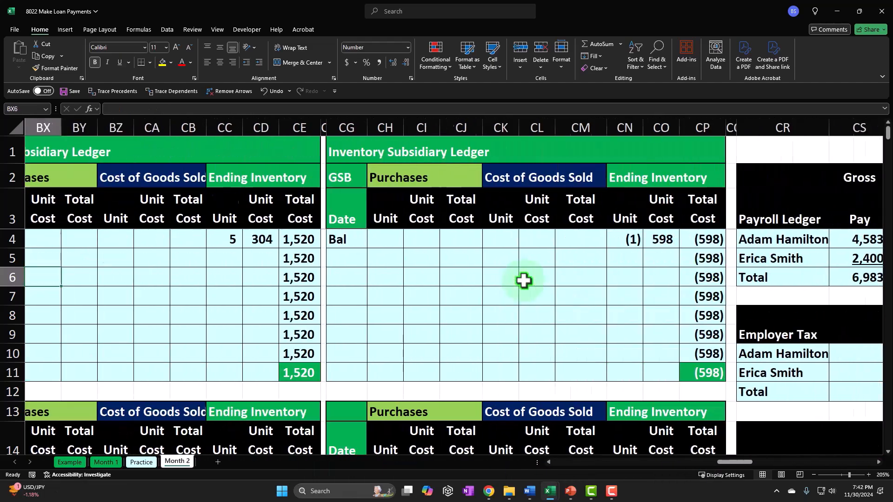
{"action": "key", "text": "Left"}
{"action": "key", "text": "Left"}
{"action": "key", "text": "Left"}
{"action": "key", "text": "Left"}
{"action": "key", "text": "Left"}
{"action": "key", "text": "Left"}
{"action": "key", "text": "Left"}
{"action": "key", "text": "Left"}
{"action": "key", "text": "Left"}
{"action": "key", "text": "Left"}
{"action": "key", "text": "Left"}
{"action": "key", "text": "Left"}
{"action": "key", "text": "Left"}
{"action": "key", "text": "Left"}
{"action": "key", "text": "Left"}
{"action": "key", "text": "Left"}
{"action": "key", "text": "Left"}
{"action": "key", "text": "Left"}
{"action": "key", "text": "Left"}
{"action": "key", "text": "Left"}
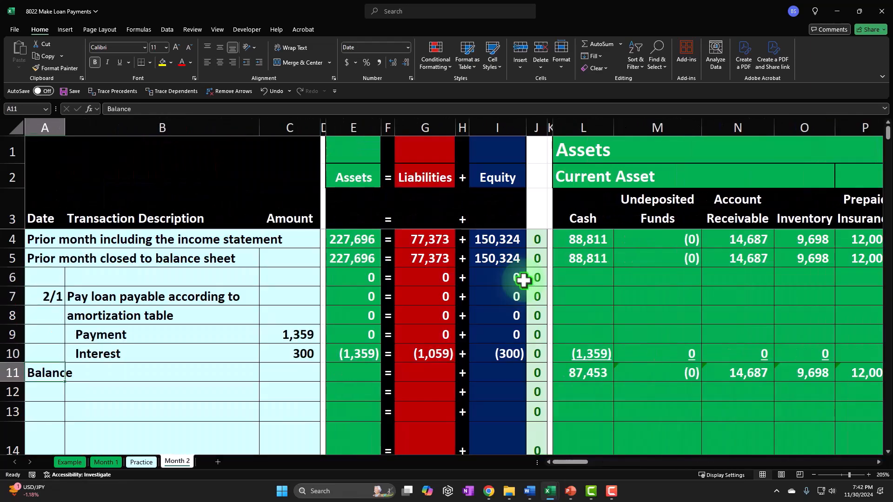
{"action": "mouse_move", "coordinate": [368, 340]}
{"action": "left_mouse_down"}
{"action": "mouse_move", "coordinate": [549, 345]}
{"action": "mouse_move", "coordinate": [557, 376]}
{"action": "left_mouse_up"}
Underline the Assets, Liabilities and Equity amounts in E10, G10 and I10
{"action": "left_click", "coordinate": [351, 341]}
{"action": "left_click", "coordinate": [409, 354], "text": "ctrl"}
{"action": "left_click", "coordinate": [487, 354], "text": "ctrl"}
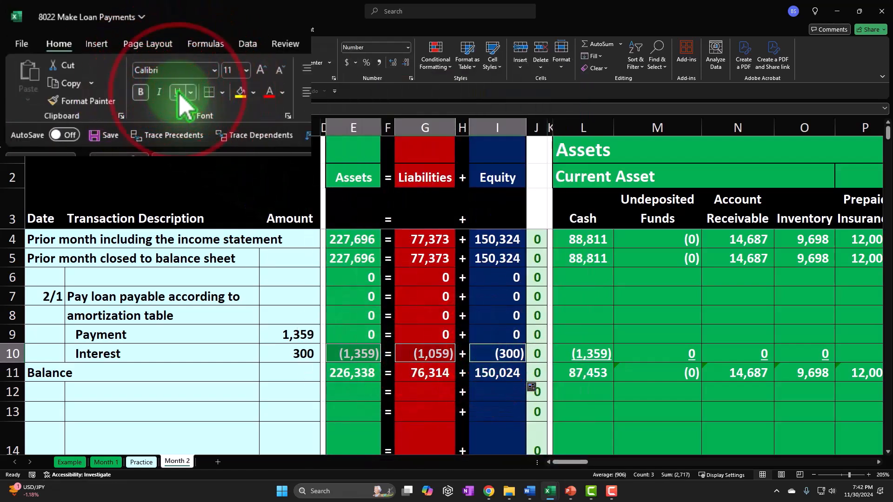
{"action": "left_click", "coordinate": [182, 98]}
Enter the date 2/28 in A12 and link the description in B12 to the loan payment description in B7
{"action": "left_click", "coordinate": [235, 393]}
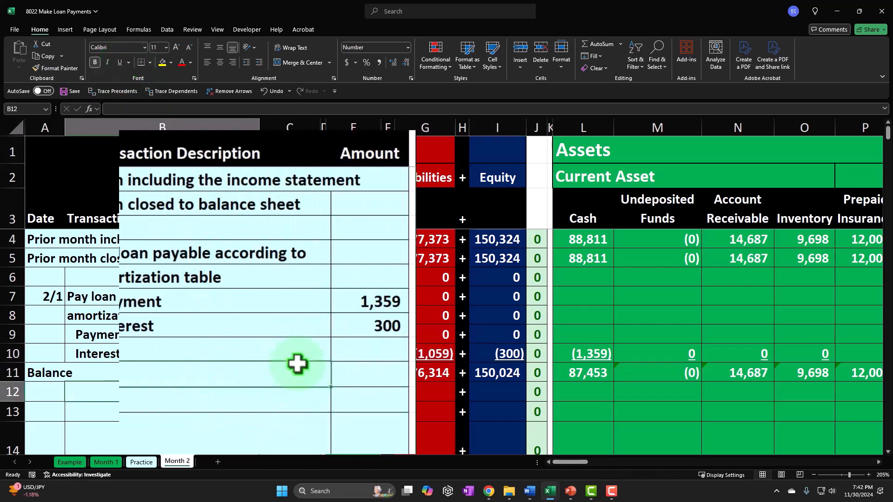
{"action": "key", "text": "Left"}
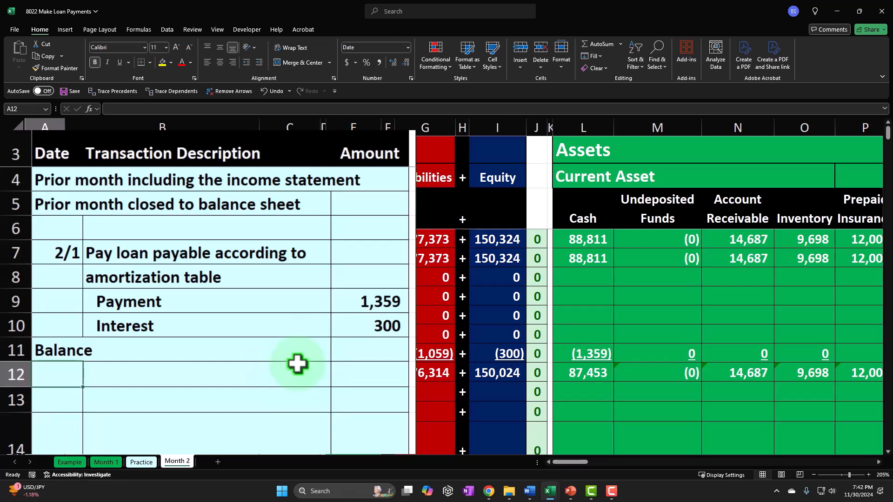
{"action": "type", "text": "2/28"}
{"action": "key", "text": "Tab"}
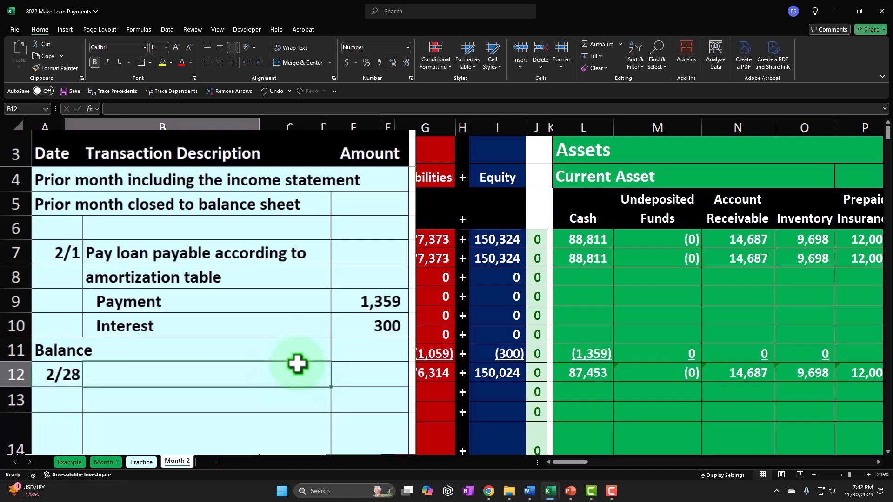
{"action": "type", "text": "="}
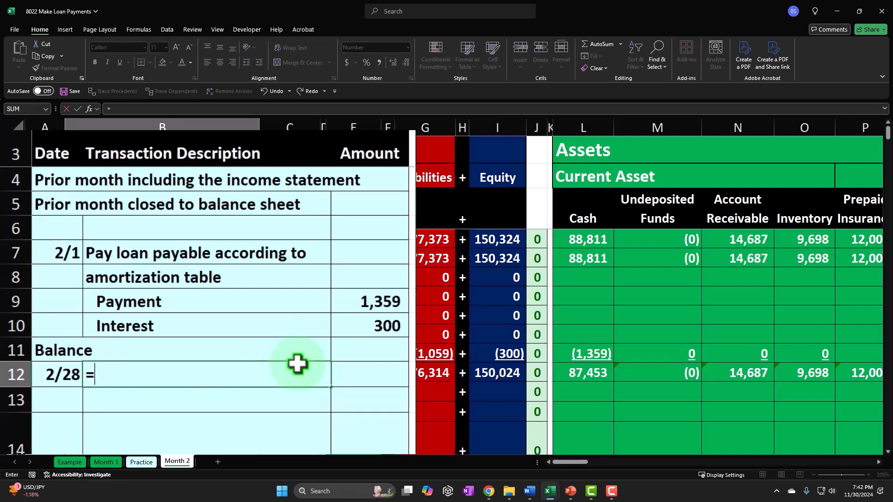
{"action": "key", "text": "Up"}
{"action": "key", "text": "Up"}
{"action": "key", "text": "Return"}
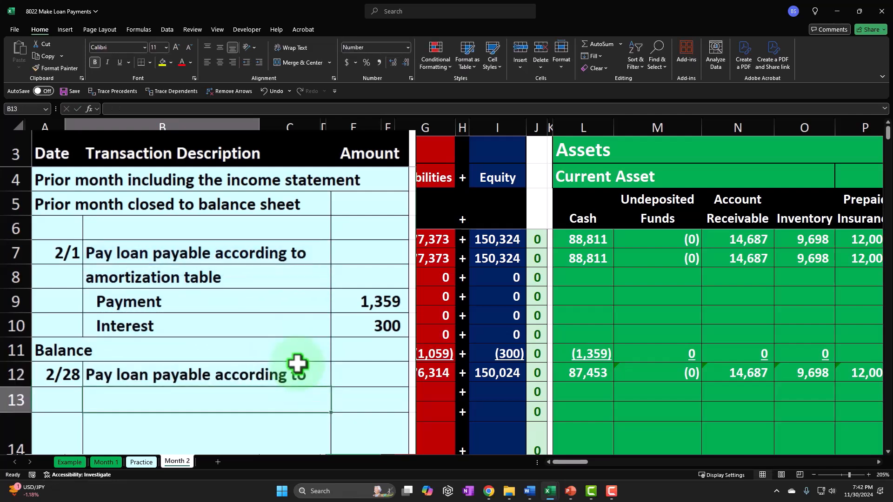
Link the second description line in B13 to the amortization table text in B8
{"action": "type", "text": "="}
{"action": "key", "text": "Up"}
{"action": "key", "text": "Up"}
{"action": "key", "text": "Up"}
{"action": "key", "text": "Up"}
{"action": "key", "text": "Up"}
{"action": "key", "text": "Return"}
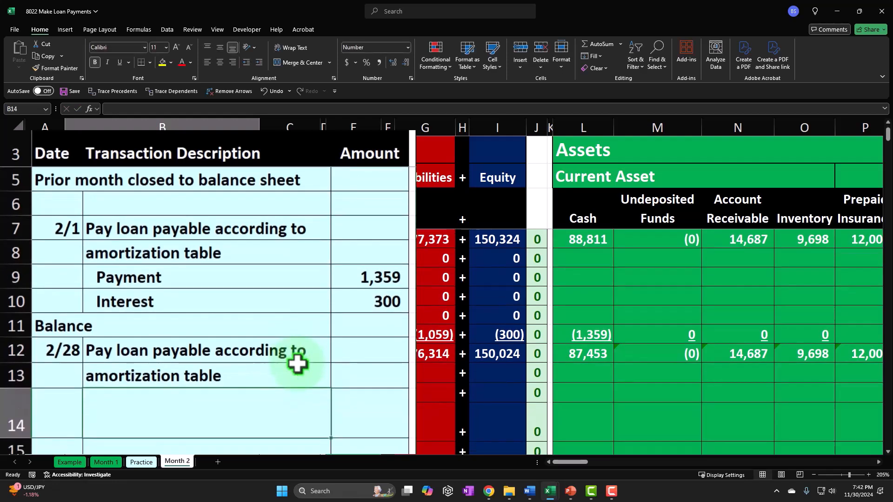
Link B14 to the Payment label in B9, fill it down to B15 for Interest, and indent both labels
{"action": "type", "text": "="}
{"action": "key", "text": "Up"}
{"action": "key", "text": "Up"}
{"action": "key", "text": "Up"}
{"action": "key", "text": "Up"}
{"action": "key", "text": "Up"}
{"action": "key", "text": "Return"}
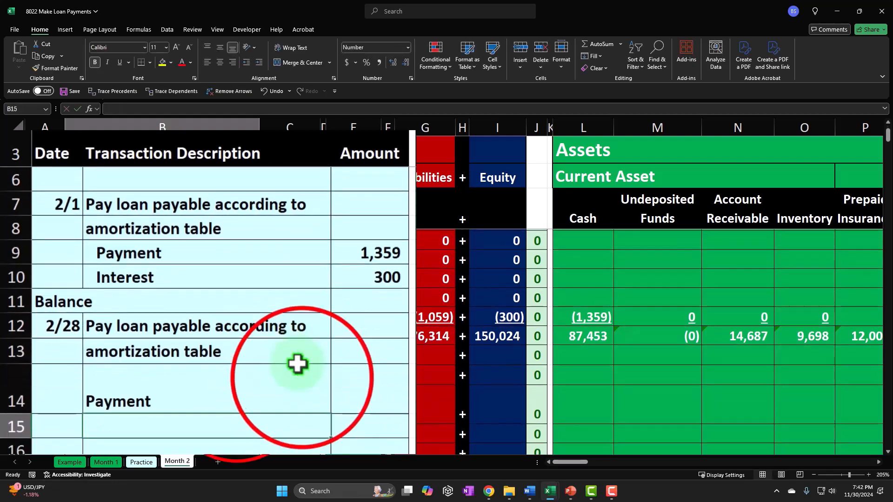
{"action": "left_click", "coordinate": [301, 373]}
{"action": "left_click_drag", "start_coordinate": [330, 413], "coordinate": [333, 433]}
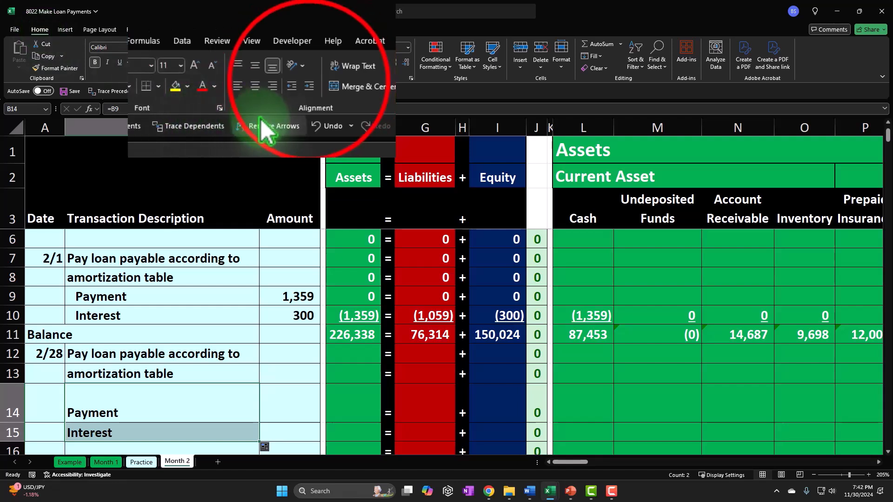
{"action": "left_click", "coordinate": [259, 63]}
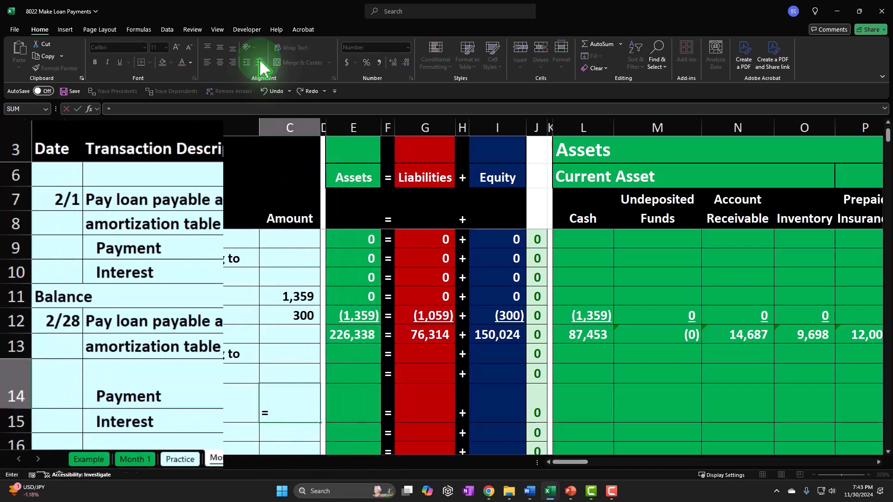
Link the Payment amount in C14 to the month 2 payment in DS6 of the amortization table
{"action": "key", "text": "Right"}
{"action": "key", "text": "Right"}
{"action": "key", "text": "Right"}
{"action": "key", "text": "Right"}
{"action": "key", "text": "Right"}
{"action": "key", "text": "Right"}
{"action": "key", "text": "Right"}
{"action": "key", "text": "Right"}
{"action": "key", "text": "Right"}
{"action": "key", "text": "Right"}
{"action": "key", "text": "Right"}
{"action": "key", "text": "Right"}
{"action": "key", "text": "Right"}
{"action": "key", "text": "Right"}
{"action": "key", "text": "Right"}
{"action": "key", "text": "Right"}
{"action": "key", "text": "Right"}
{"action": "key", "text": "Right"}
{"action": "key", "text": "Right"}
{"action": "key", "text": "Right"}
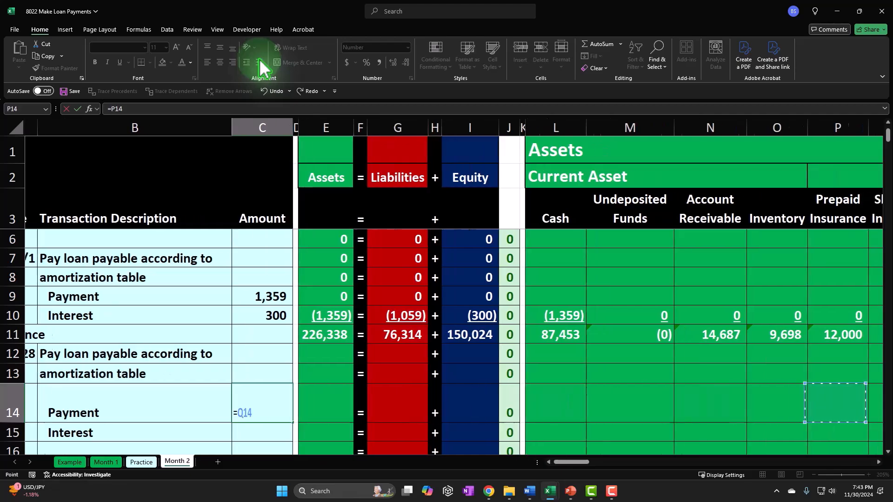
{"action": "key", "text": "Right"}
{"action": "key", "text": "Right"}
{"action": "key", "text": "Right"}
{"action": "key", "text": "Right"}
{"action": "key", "text": "Right"}
{"action": "key", "text": "Right"}
{"action": "key", "text": "Right"}
{"action": "key", "text": "Right"}
{"action": "key", "text": "Right"}
{"action": "key", "text": "Right"}
{"action": "key", "text": "Right"}
{"action": "key", "text": "Right"}
{"action": "key", "text": "Right"}
{"action": "key", "text": "Right"}
{"action": "key", "text": "Right"}
{"action": "key", "text": "Right"}
{"action": "key", "text": "Right"}
{"action": "key", "text": "Right"}
{"action": "key", "text": "Right"}
{"action": "key", "text": "Right"}
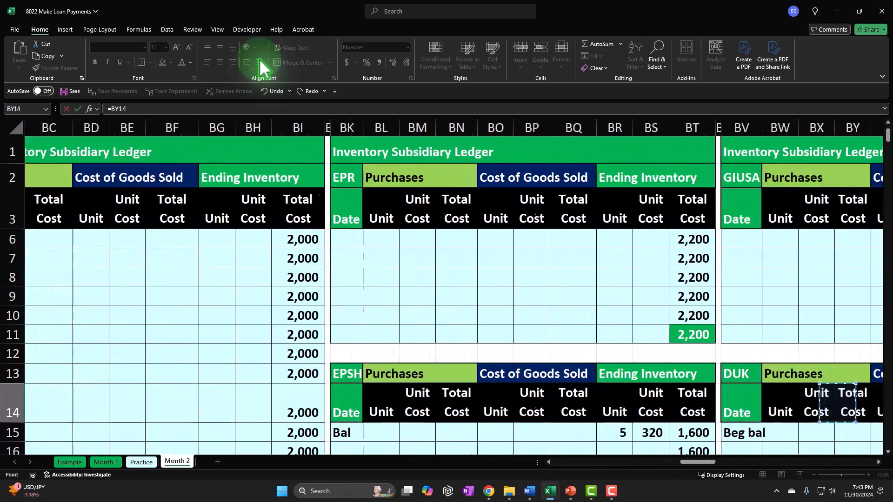
{"action": "key", "text": "Up"}
{"action": "key", "text": "Up"}
{"action": "key", "text": "Up"}
{"action": "key", "text": "Up"}
{"action": "key", "text": "Up"}
{"action": "key", "text": "Up"}
{"action": "key", "text": "Up"}
{"action": "key", "text": "Up"}
{"action": "key", "text": "Up"}
{"action": "key", "text": "Up"}
{"action": "key", "text": "Up"}
{"action": "key", "text": "Up"}
{"action": "key", "text": "Up"}
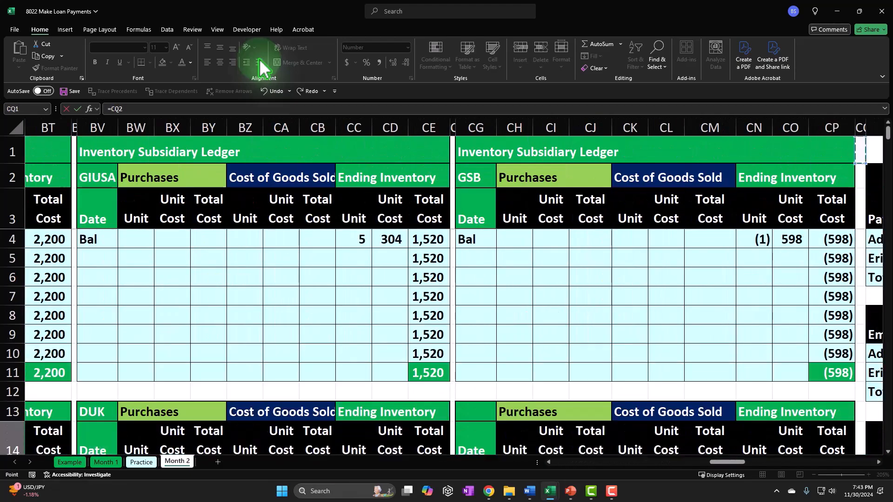
{"action": "key", "text": "Right"}
{"action": "key", "text": "Right"}
{"action": "key", "text": "Right"}
{"action": "key", "text": "Right"}
{"action": "key", "text": "Right"}
{"action": "key", "text": "Right"}
{"action": "key", "text": "Right"}
{"action": "key", "text": "Right"}
{"action": "key", "text": "Right"}
{"action": "key", "text": "Right"}
{"action": "key", "text": "Right"}
{"action": "key", "text": "Right"}
{"action": "key", "text": "Right"}
{"action": "key", "text": "Right"}
{"action": "key", "text": "Right"}
{"action": "key", "text": "Right"}
{"action": "key", "text": "Right"}
{"action": "key", "text": "Right"}
{"action": "key", "text": "Right"}
{"action": "key", "text": "Right"}
{"action": "key", "text": "Right"}
{"action": "key", "text": "Right"}
{"action": "key", "text": "Right"}
{"action": "key", "text": "Right"}
{"action": "key", "text": "Right"}
{"action": "key", "text": "Right"}
{"action": "key", "text": "Right"}
{"action": "key", "text": "Right"}
{"action": "key", "text": "Right"}
{"action": "key", "text": "Right"}
{"action": "key", "text": "Right"}
{"action": "key", "text": "Right"}
{"action": "key", "text": "Right"}
{"action": "key", "text": "Right"}
{"action": "key", "text": "Right"}
{"action": "key", "text": "Right"}
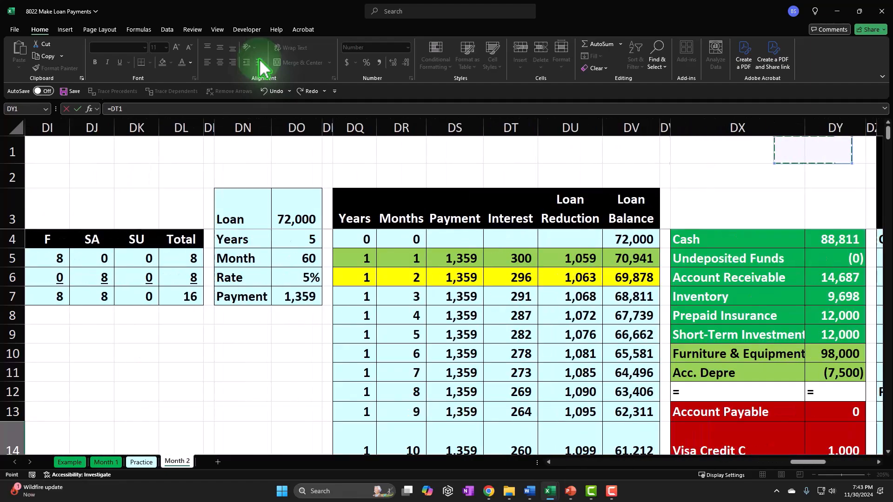
{"action": "key", "text": "Down"}
{"action": "key", "text": "Down"}
{"action": "key", "text": "Down"}
{"action": "key", "text": "Left"}
{"action": "key", "text": "Left"}
{"action": "key", "text": "Left"}
{"action": "key", "text": "Left"}
{"action": "key", "text": "Left"}
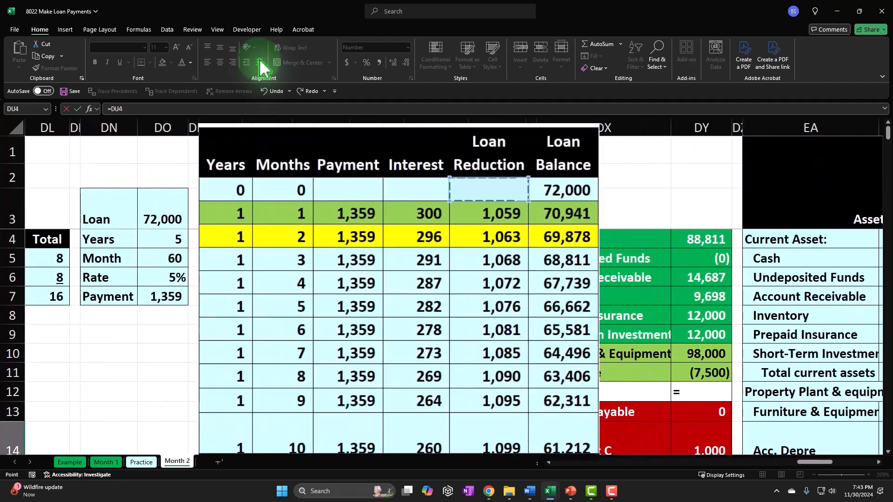
{"action": "key", "text": "Down"}
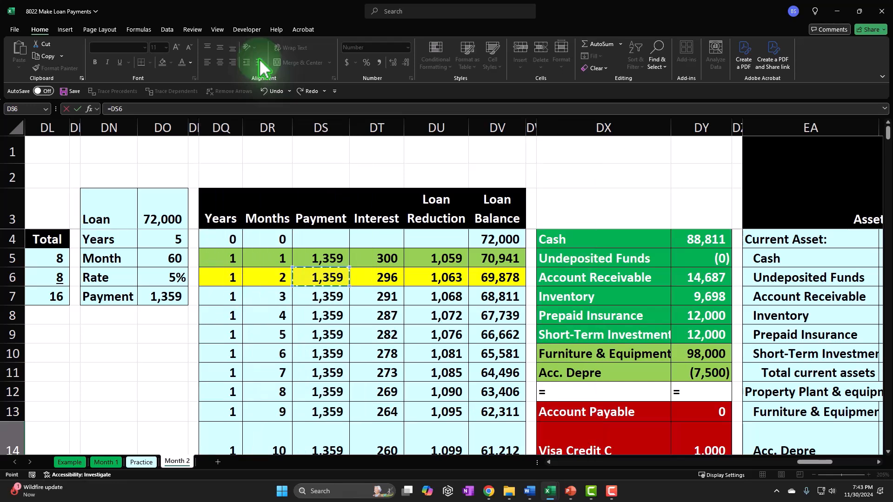
{"action": "key", "text": "Return"}
Link the Interest amount in C15 to the month 2 interest in DT6 of the amortization table
{"action": "key", "text": "Left"}
{"action": "key", "text": "Left"}
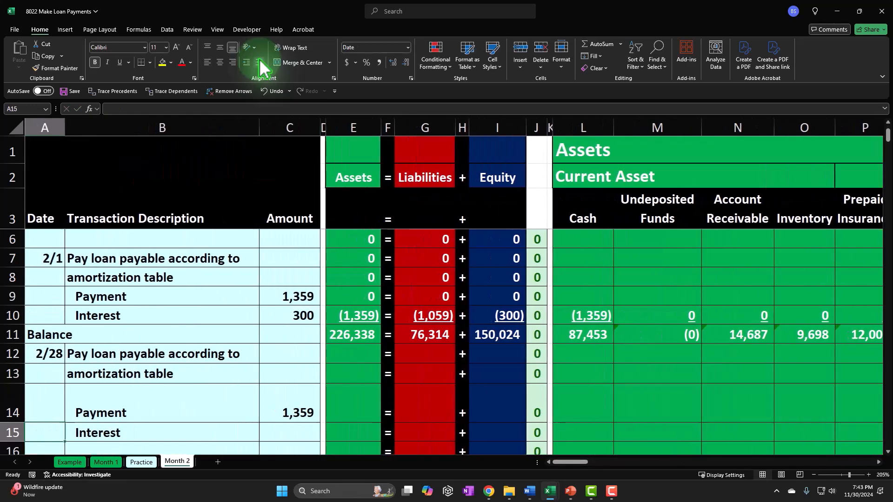
{"action": "type", "text": "="}
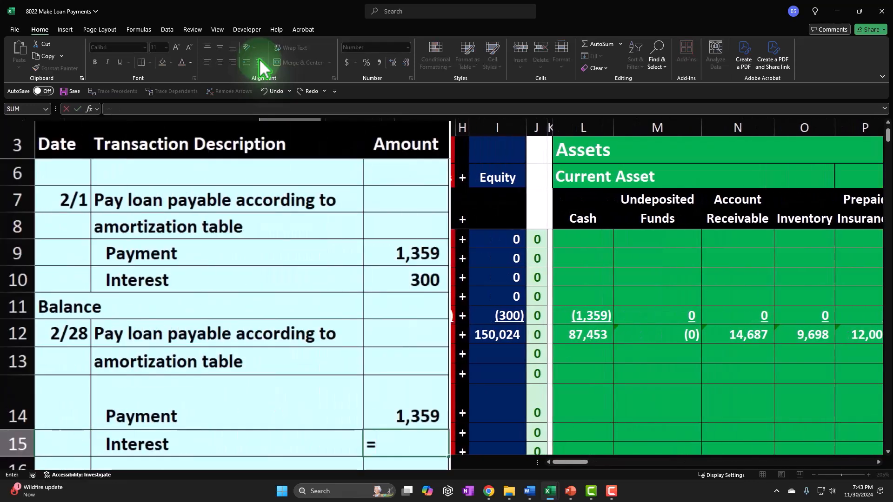
{"action": "key", "text": "Up"}
{"action": "key", "text": "Up"}
{"action": "key", "text": "Up"}
{"action": "key", "text": "Up"}
{"action": "key", "text": "Up"}
{"action": "key", "text": "Up"}
{"action": "key", "text": "Up"}
{"action": "key", "text": "Up"}
{"action": "key", "text": "Up"}
{"action": "key", "text": "Up"}
{"action": "key", "text": "Up"}
{"action": "key", "text": "Up"}
{"action": "key", "text": "Up"}
{"action": "key", "text": "Up"}
{"action": "key", "text": "Right"}
{"action": "key", "text": "Right"}
{"action": "key", "text": "Right"}
{"action": "key", "text": "Right"}
{"action": "key", "text": "Right"}
{"action": "key", "text": "Right"}
{"action": "key", "text": "Right"}
{"action": "key", "text": "Right"}
{"action": "key", "text": "Right"}
{"action": "key", "text": "Right"}
{"action": "key", "text": "Right"}
{"action": "key", "text": "Right"}
{"action": "key", "text": "Right"}
{"action": "key", "text": "Right"}
{"action": "key", "text": "Right"}
{"action": "key", "text": "Right"}
{"action": "key", "text": "Right"}
{"action": "key", "text": "Right"}
{"action": "key", "text": "Right"}
{"action": "key", "text": "Right"}
{"action": "key", "text": "Right"}
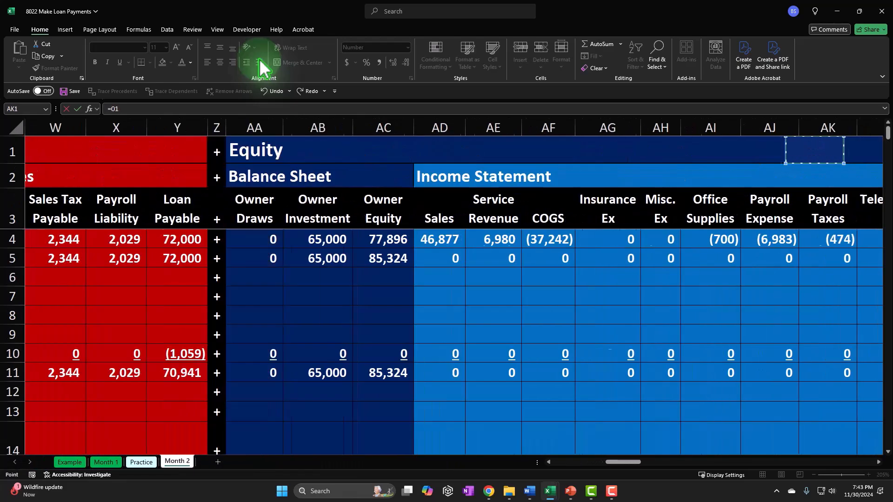
{"action": "key", "text": "Right"}
{"action": "key", "text": "Right"}
{"action": "key", "text": "Right"}
{"action": "key", "text": "Right"}
{"action": "key", "text": "Right"}
{"action": "key", "text": "Right"}
{"action": "key", "text": "Right"}
{"action": "key", "text": "Right"}
{"action": "key", "text": "Right"}
{"action": "key", "text": "Right"}
{"action": "key", "text": "Right"}
{"action": "key", "text": "Right"}
{"action": "key", "text": "Right"}
{"action": "key", "text": "Right"}
{"action": "key", "text": "Right"}
{"action": "key", "text": "Right"}
{"action": "key", "text": "Right"}
{"action": "key", "text": "Right"}
{"action": "key", "text": "Right"}
{"action": "key", "text": "Right"}
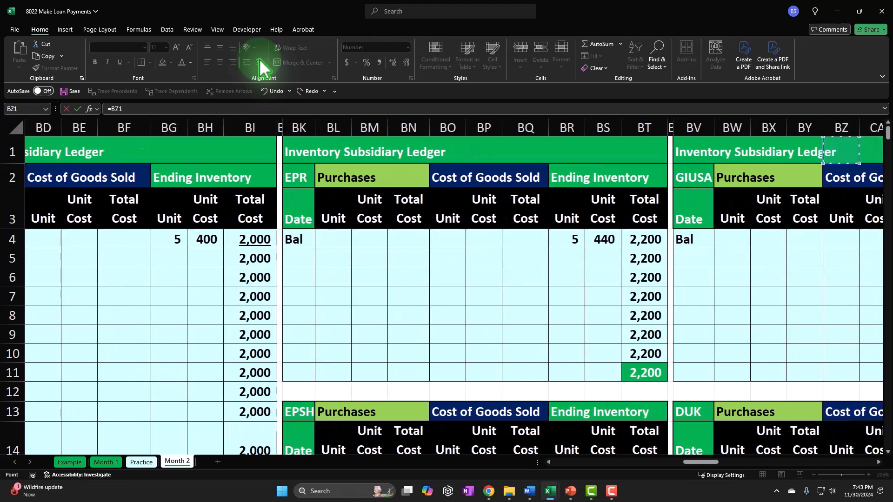
{"action": "key", "text": "Right"}
{"action": "key", "text": "Right"}
{"action": "key", "text": "Right"}
{"action": "key", "text": "Right"}
{"action": "key", "text": "Right"}
{"action": "key", "text": "Right"}
{"action": "key", "text": "Right"}
{"action": "key", "text": "Right"}
{"action": "key", "text": "Right"}
{"action": "key", "text": "Right"}
{"action": "key", "text": "Right"}
{"action": "key", "text": "Right"}
{"action": "key", "text": "Right"}
{"action": "key", "text": "Right"}
{"action": "key", "text": "Right"}
{"action": "key", "text": "Right"}
{"action": "key", "text": "Right"}
{"action": "key", "text": "Right"}
{"action": "key", "text": "Right"}
{"action": "key", "text": "Right"}
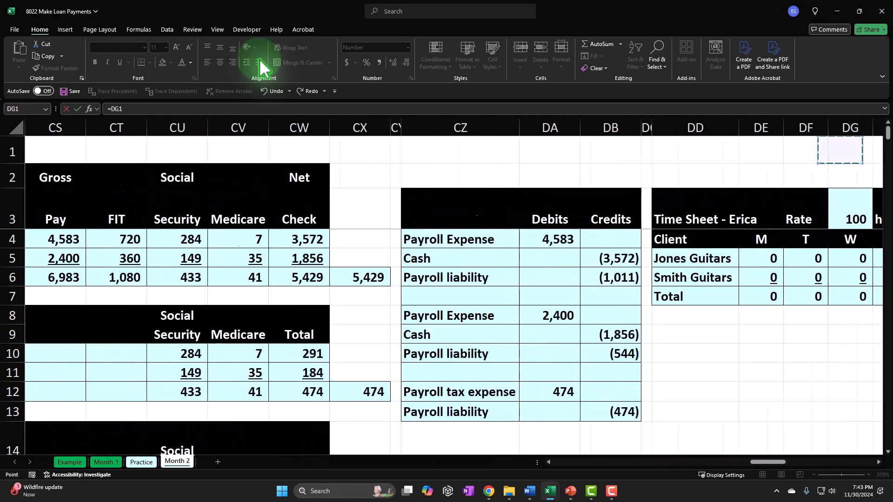
{"action": "key", "text": "Right"}
{"action": "key", "text": "Right"}
{"action": "key", "text": "Right"}
{"action": "key", "text": "Right"}
{"action": "key", "text": "Right"}
{"action": "key", "text": "Right"}
{"action": "key", "text": "Right"}
{"action": "key", "text": "Right"}
{"action": "key", "text": "Right"}
{"action": "key", "text": "Right"}
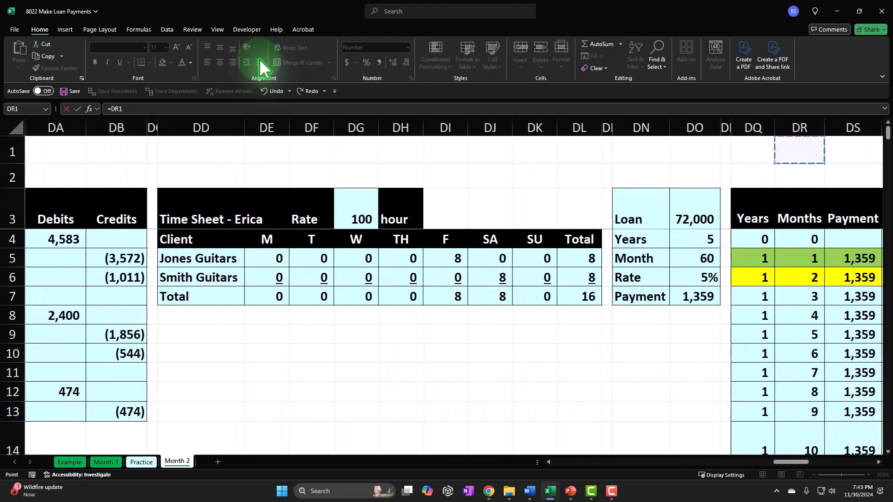
{"action": "key", "text": "Right"}
{"action": "key", "text": "Right"}
{"action": "key", "text": "Right"}
{"action": "key", "text": "Down"}
{"action": "key", "text": "Down"}
{"action": "key", "text": "Down"}
{"action": "key", "text": "Down"}
{"action": "key", "text": "Down"}
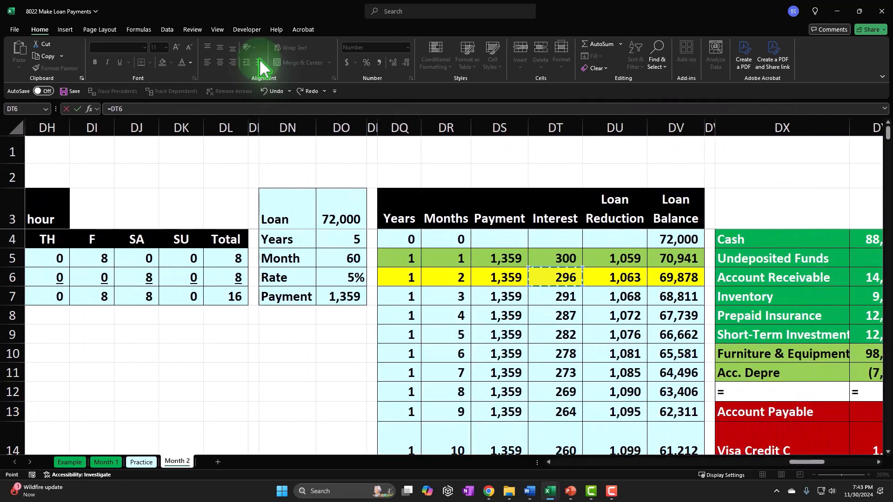
{"action": "key", "text": "Return"}
{"action": "key", "text": "Home"}
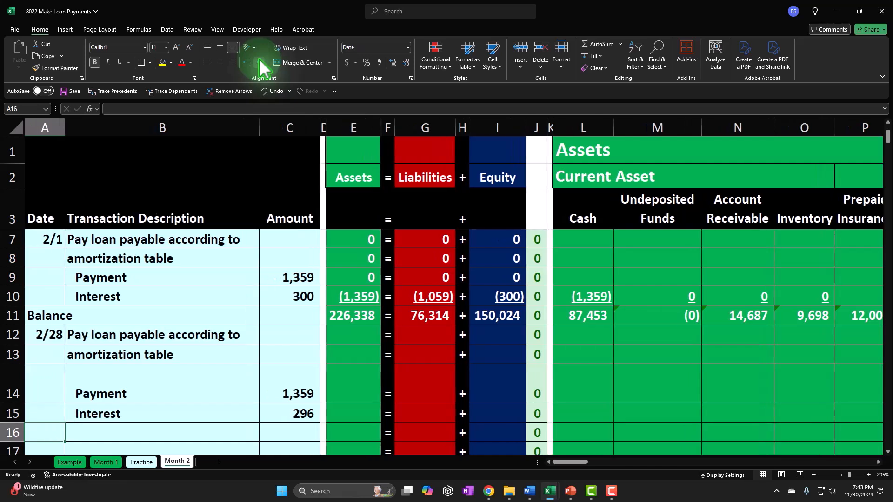
Compare the dates, payment amounts and interest amounts of the 2/1 and 2/28 loan payment entries
{"action": "key", "text": "Up"}
{"action": "key", "text": "Right"}
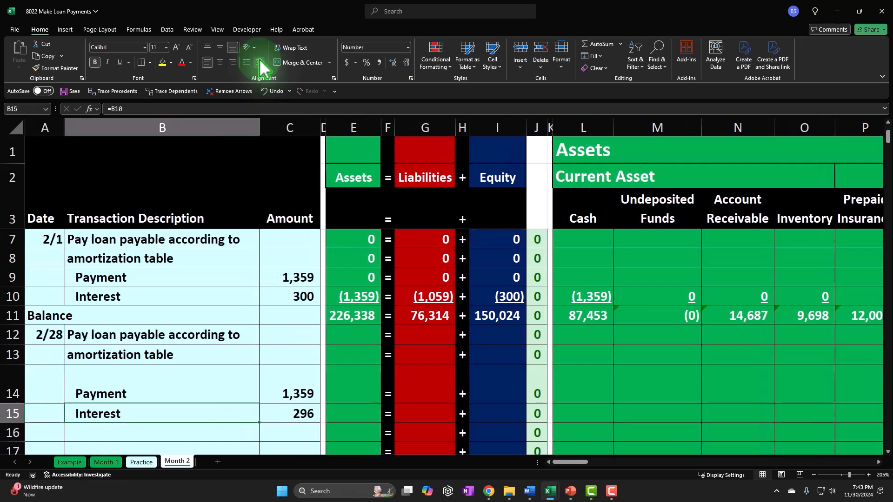
{"action": "left_click", "coordinate": [295, 387]}
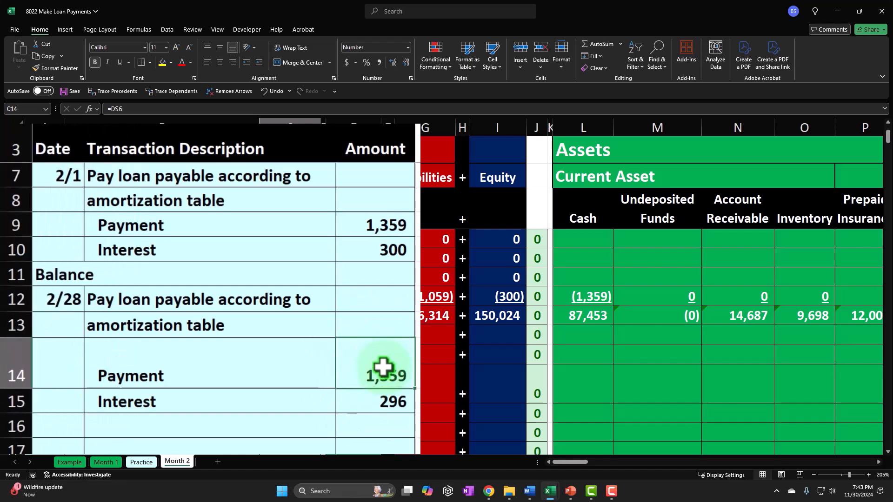
{"action": "left_click", "coordinate": [372, 248]}
{"action": "left_click", "coordinate": [390, 409]}
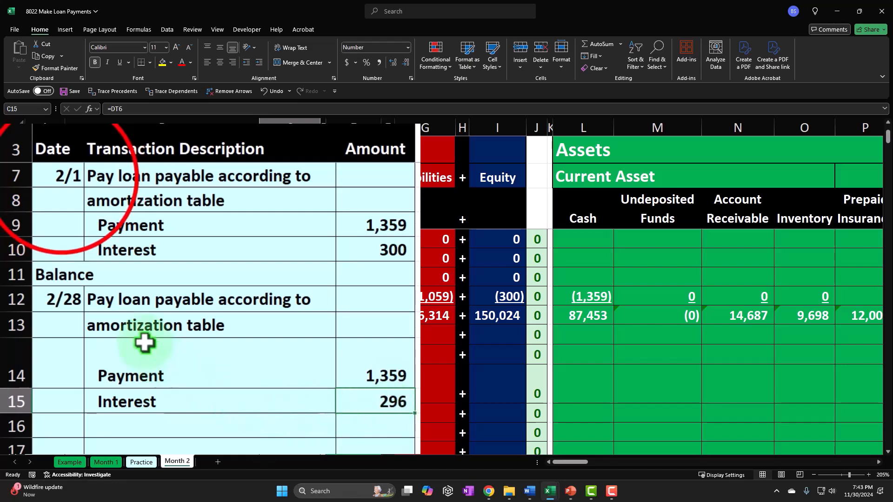
{"action": "left_click", "coordinate": [63, 175]}
{"action": "left_click", "coordinate": [69, 298]}
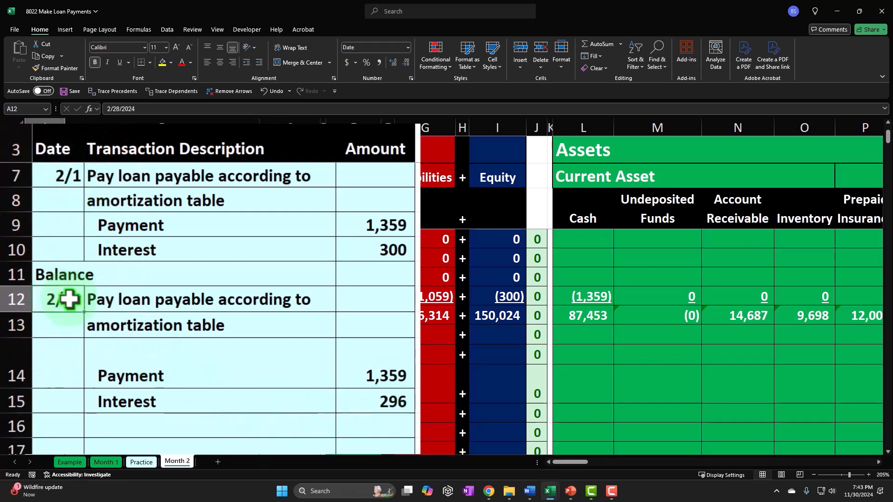
Record the 2/28 payment as a decrease in Cash by linking L15 to the negative of C14
{"action": "left_click", "coordinate": [394, 402]}
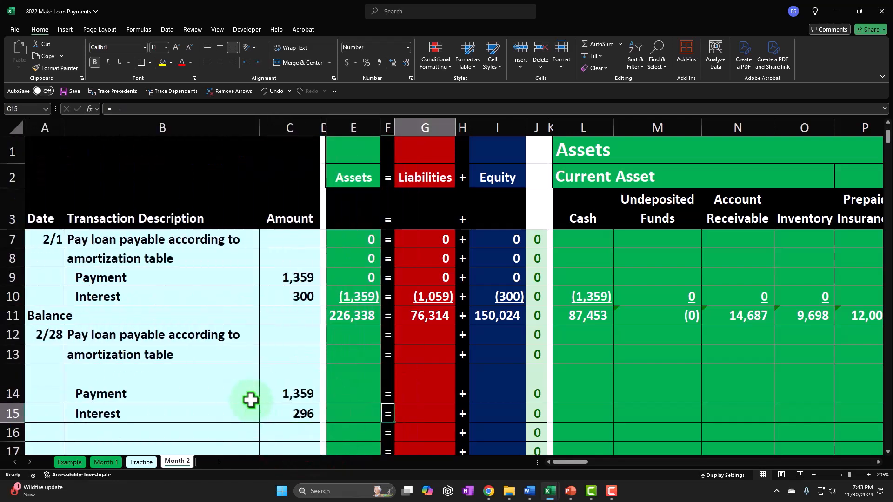
{"action": "type", "text": "-F15"}
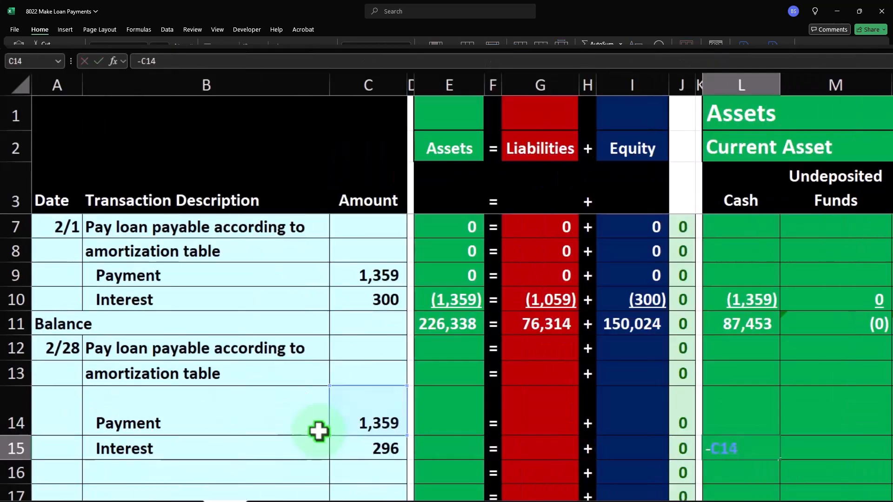
{"action": "key", "text": "ctrl+Return"}
Record the 2/28 interest under Interest Expense by linking AN15 to the negative of C15
{"action": "key", "text": "Right"}
{"action": "key", "text": "Right"}
{"action": "key", "text": "Right"}
{"action": "key", "text": "Right"}
{"action": "key", "text": "Right"}
{"action": "key", "text": "Right"}
{"action": "key", "text": "Right"}
{"action": "key", "text": "Right"}
{"action": "key", "text": "Right"}
{"action": "key", "text": "Right"}
{"action": "key", "text": "Right"}
{"action": "key", "text": "Right"}
{"action": "key", "text": "Right"}
{"action": "key", "text": "Right"}
{"action": "key", "text": "Right"}
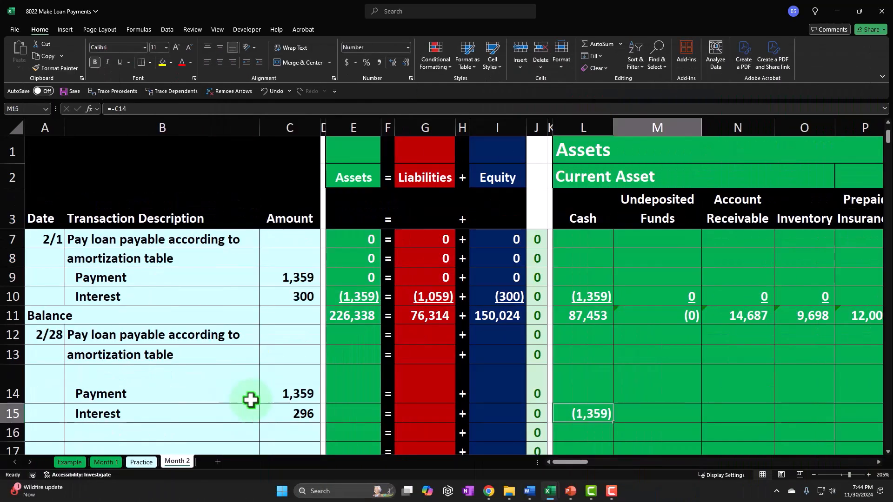
{"action": "key", "text": "Right"}
{"action": "key", "text": "Right"}
{"action": "key", "text": "Right"}
{"action": "key", "text": "Right"}
{"action": "key", "text": "Right"}
{"action": "key", "text": "Right"}
{"action": "key", "text": "Right"}
{"action": "key", "text": "Right"}
{"action": "key", "text": "Right"}
{"action": "key", "text": "Right"}
{"action": "key", "text": "Right"}
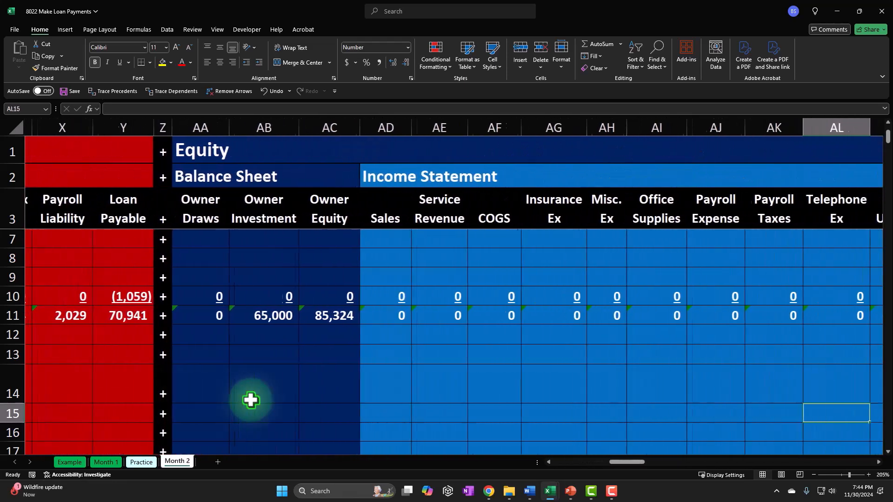
{"action": "key", "text": "Right"}
{"action": "key", "text": "Right"}
{"action": "key", "text": "Right"}
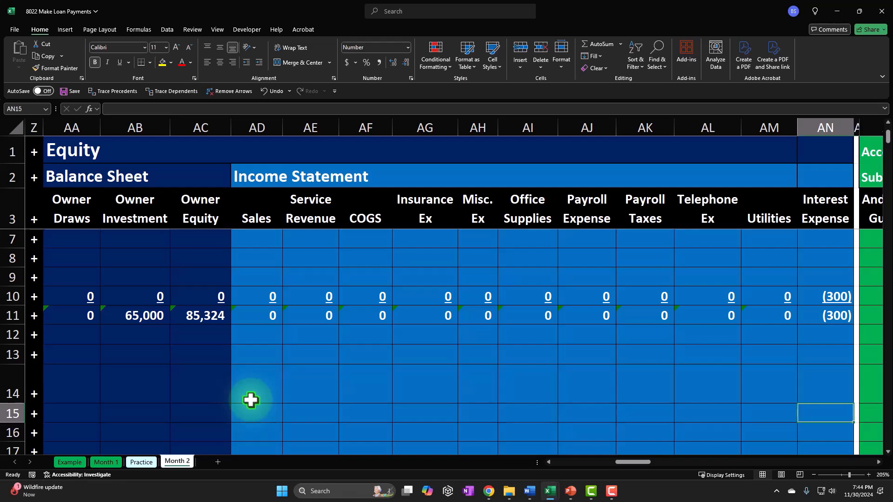
{"action": "type", "text": "-"}
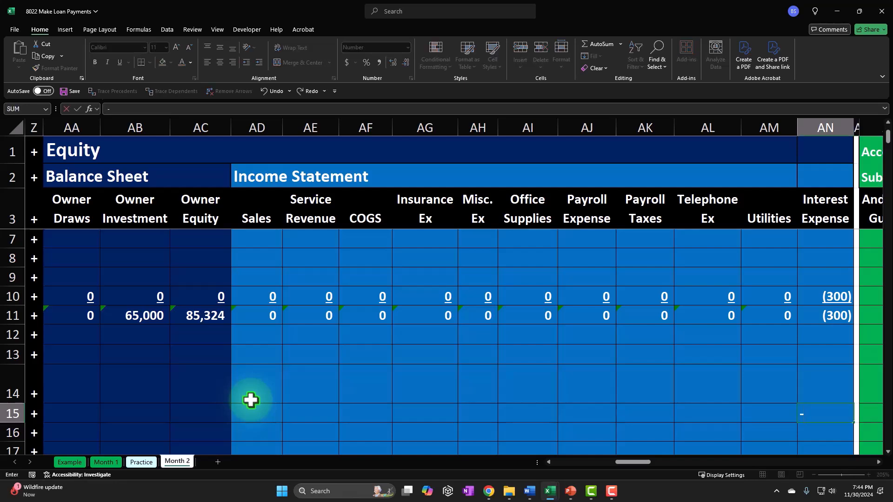
{"action": "key", "text": "Left"}
{"action": "key", "text": "Left"}
{"action": "key", "text": "Left"}
{"action": "key", "text": "Left"}
{"action": "key", "text": "Left"}
{"action": "key", "text": "Left"}
{"action": "key", "text": "Left"}
{"action": "key", "text": "Left"}
{"action": "key", "text": "Left"}
{"action": "key", "text": "Left"}
{"action": "key", "text": "Left"}
{"action": "key", "text": "Left"}
{"action": "key", "text": "Left"}
{"action": "key", "text": "Left"}
{"action": "key", "text": "Left"}
{"action": "key", "text": "Left"}
{"action": "key", "text": "Left"}
{"action": "key", "text": "Left"}
{"action": "key", "text": "Left"}
{"action": "key", "text": "Left"}
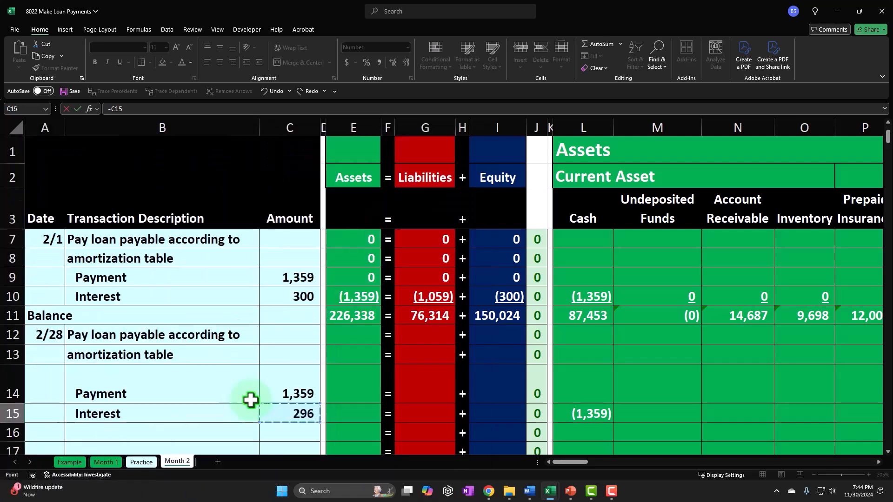
{"action": "key", "text": "Return"}
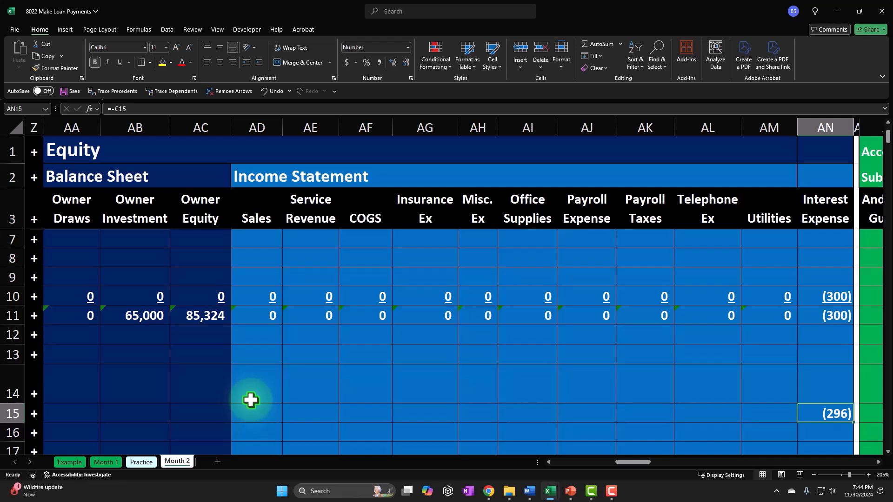
Record the 2/28 principal reduction under Loan Payable in Y15 as the negative of C14 minus C15
{"action": "key", "text": "Left"}
{"action": "key", "text": "Left"}
{"action": "key", "text": "Left"}
{"action": "key", "text": "Left"}
{"action": "key", "text": "Left"}
{"action": "key", "text": "Left"}
{"action": "key", "text": "Left"}
{"action": "key", "text": "Left"}
{"action": "key", "text": "Left"}
{"action": "key", "text": "Left"}
{"action": "key", "text": "Left"}
{"action": "key", "text": "Left"}
{"action": "key", "text": "Left"}
{"action": "key", "text": "Left"}
{"action": "key", "text": "Left"}
{"action": "key", "text": "Left"}
{"action": "key", "text": "Left"}
{"action": "key", "text": "Left"}
{"action": "key", "text": "Left"}
{"action": "key", "text": "Left"}
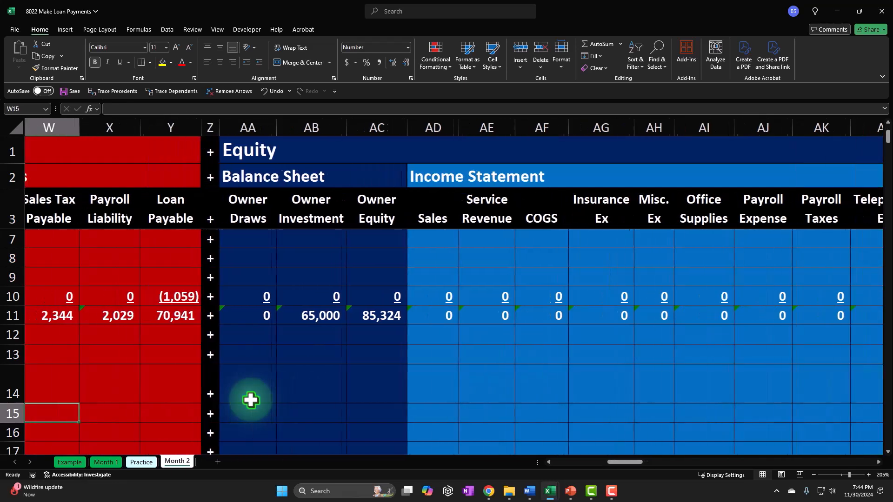
{"action": "key", "text": "Left"}
{"action": "key", "text": "Left"}
{"action": "key", "text": "Right"}
{"action": "key", "text": "Right"}
{"action": "key", "text": "Right"}
{"action": "key", "text": "Right"}
{"action": "key", "text": "Right"}
{"action": "key", "text": "Right"}
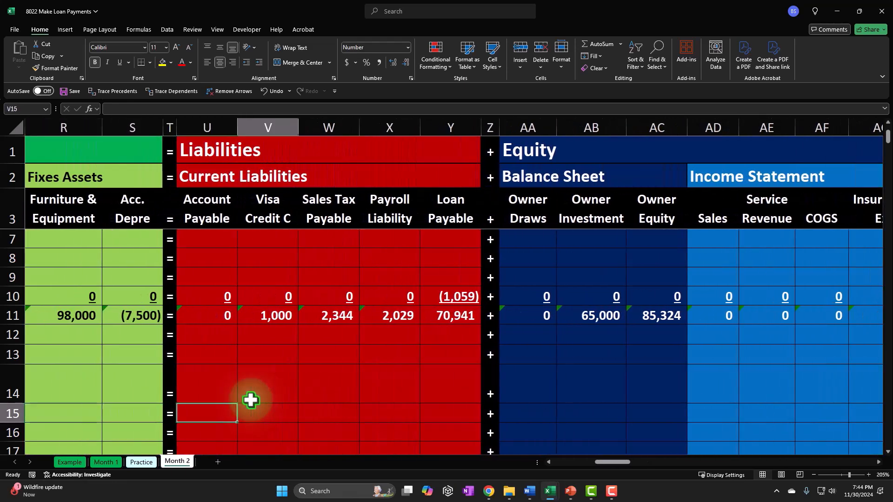
{"action": "key", "text": "Right"}
{"action": "type", "text": "-"}
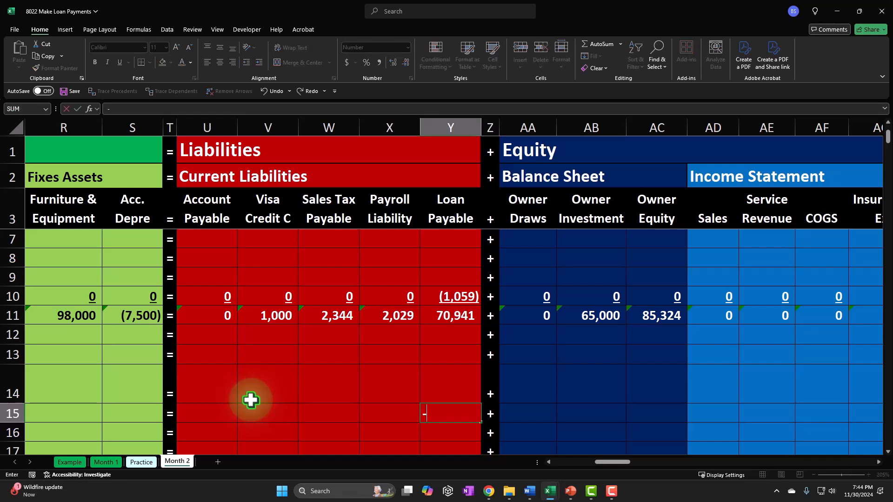
{"action": "type", "text": "("}
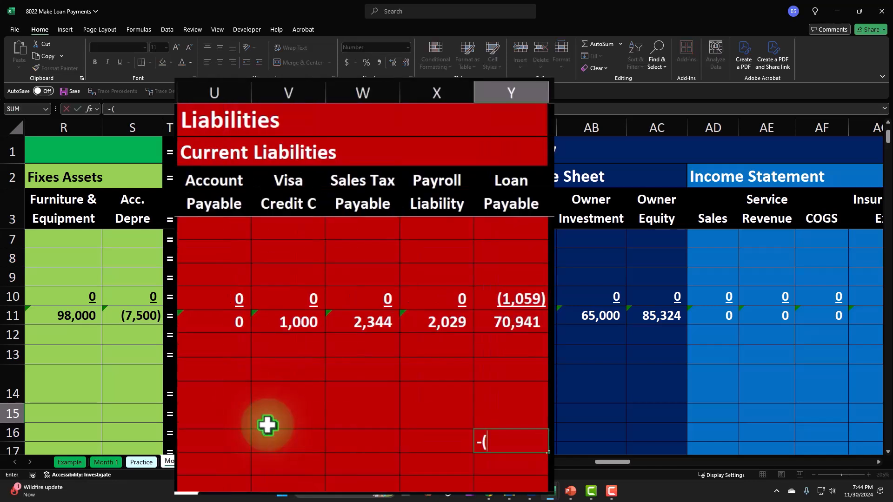
{"action": "key", "text": "Left"}
{"action": "key", "text": "Left"}
{"action": "key", "text": "Left"}
{"action": "key", "text": "Left"}
{"action": "key", "text": "Left"}
{"action": "key", "text": "Left"}
{"action": "key", "text": "Left"}
{"action": "key", "text": "Left"}
{"action": "key", "text": "Left"}
{"action": "key", "text": "Left"}
{"action": "key", "text": "Left"}
{"action": "key", "text": "Left"}
{"action": "key", "text": "Left"}
{"action": "key", "text": "Left"}
{"action": "key", "text": "Left"}
{"action": "key", "text": "Left"}
{"action": "key", "text": "Left"}
{"action": "key", "text": "Left"}
{"action": "key", "text": "Left"}
{"action": "key", "text": "Left"}
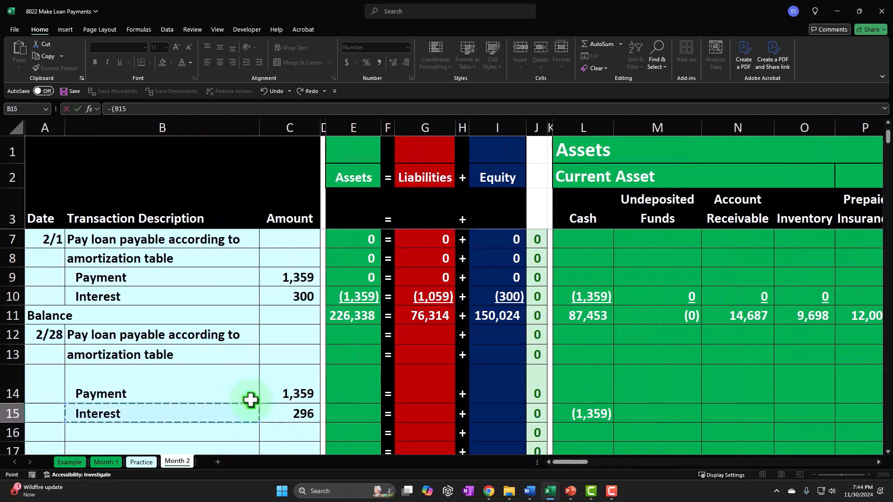
{"action": "left_click", "coordinate": [286, 394]}
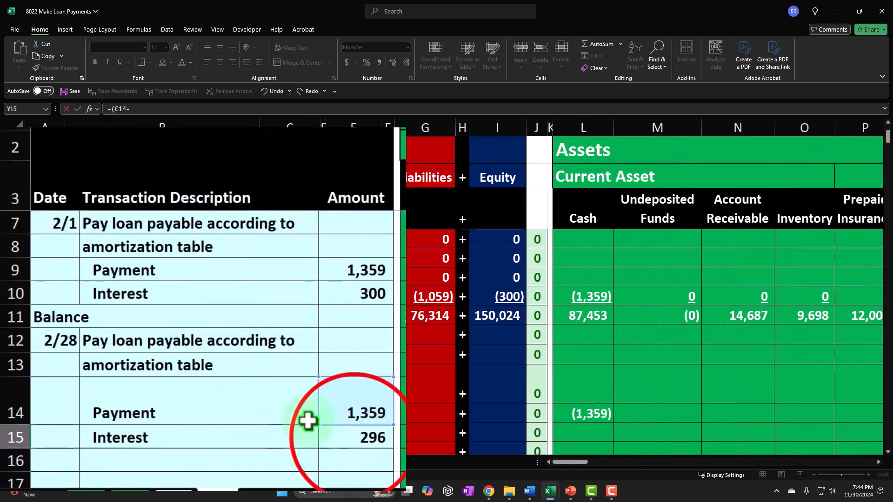
{"action": "type", "text": "-"}
{"action": "left_click", "coordinate": [289, 413]}
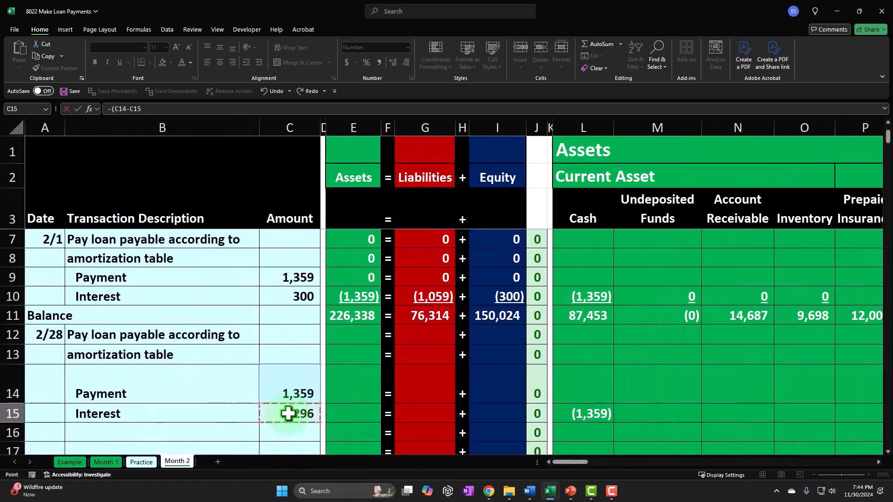
{"action": "key", "text": "Return"}
Inspect the Loan Payable formula in Y15 and leave it as entered
{"action": "key", "text": "Right"}
{"action": "key", "text": "Right"}
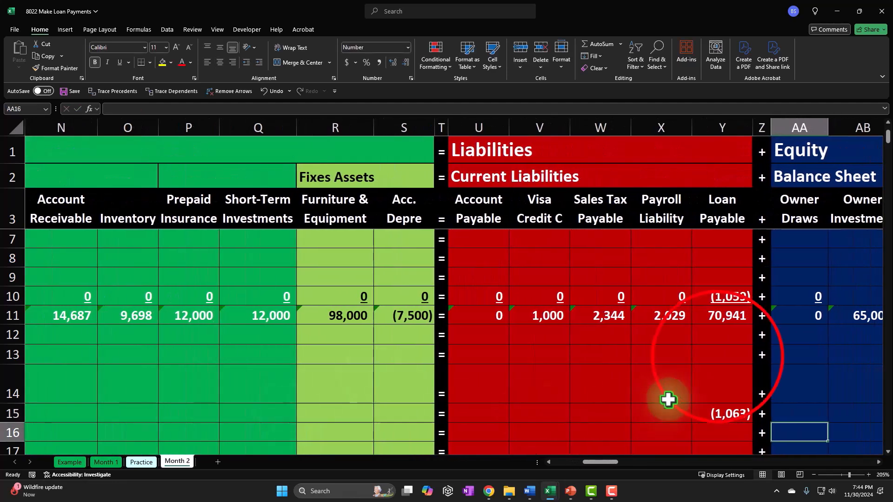
{"action": "double_click", "coordinate": [711, 359]}
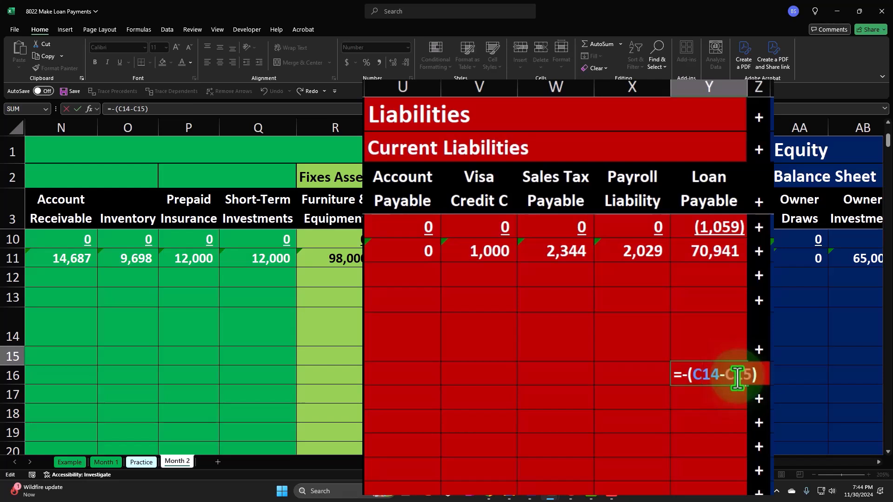
{"action": "key", "text": "Return"}
Copy the Assets, Liabilities and Equity total formulas from row 11 down through row 15
{"action": "key", "text": "Left"}
{"action": "key", "text": "Left"}
{"action": "key", "text": "Left"}
{"action": "key", "text": "Left"}
{"action": "key", "text": "Left"}
{"action": "key", "text": "Left"}
{"action": "key", "text": "Left"}
{"action": "key", "text": "Left"}
{"action": "key", "text": "Left"}
{"action": "key", "text": "Left"}
{"action": "key", "text": "Left"}
{"action": "key", "text": "Left"}
{"action": "key", "text": "Left"}
{"action": "key", "text": "Left"}
{"action": "key", "text": "Left"}
{"action": "key", "text": "Left"}
{"action": "key", "text": "Left"}
{"action": "key", "text": "Left"}
{"action": "key", "text": "Left"}
{"action": "key", "text": "Left"}
{"action": "key", "text": "Left"}
{"action": "key", "text": "Left"}
{"action": "key", "text": "Left"}
{"action": "key", "text": "Left"}
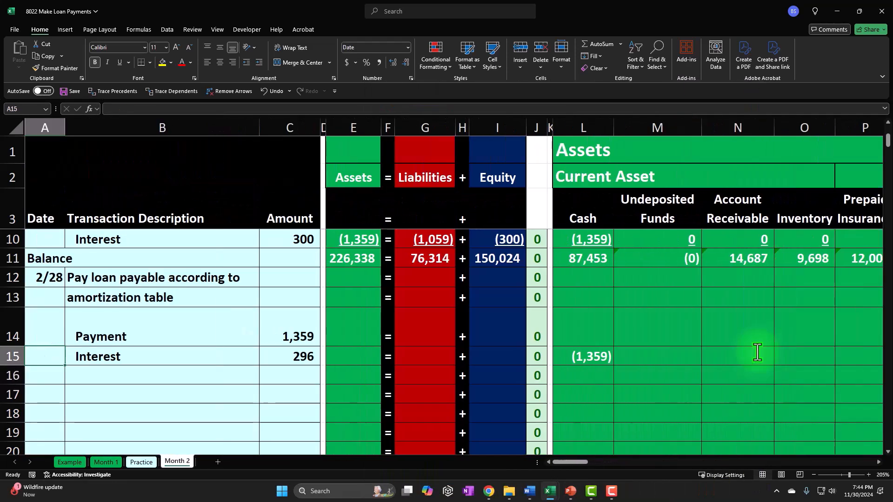
{"action": "left_click", "coordinate": [366, 259]}
{"action": "left_click_drag", "start_coordinate": [397, 244], "coordinate": [597, 379]}
{"action": "left_click", "coordinate": [371, 373]}
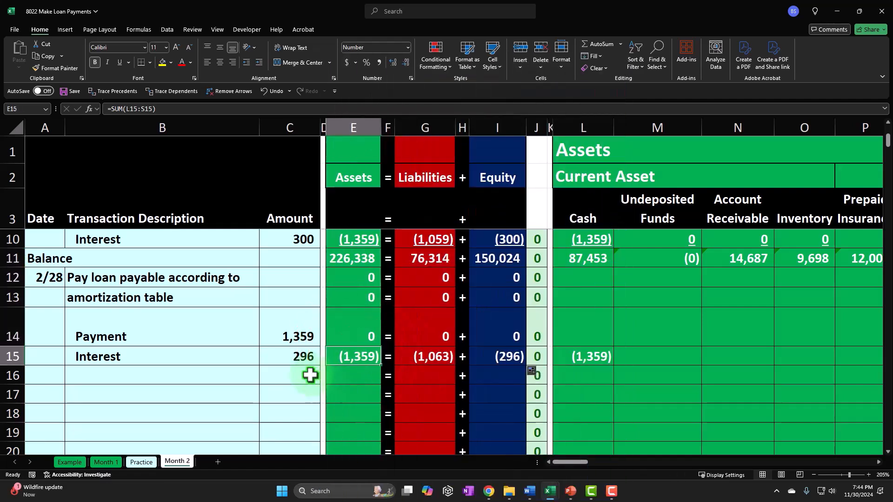
Enter 0 on row 15 for the remaining asset accounts, from Undeposited Funds to Acc. Depre
{"action": "key", "text": "Right"}
{"action": "key", "text": "Right"}
{"action": "key", "text": "Right"}
{"action": "key", "text": "Right"}
{"action": "key", "text": "Right"}
{"action": "key", "text": "Right"}
{"action": "key", "text": "Right"}
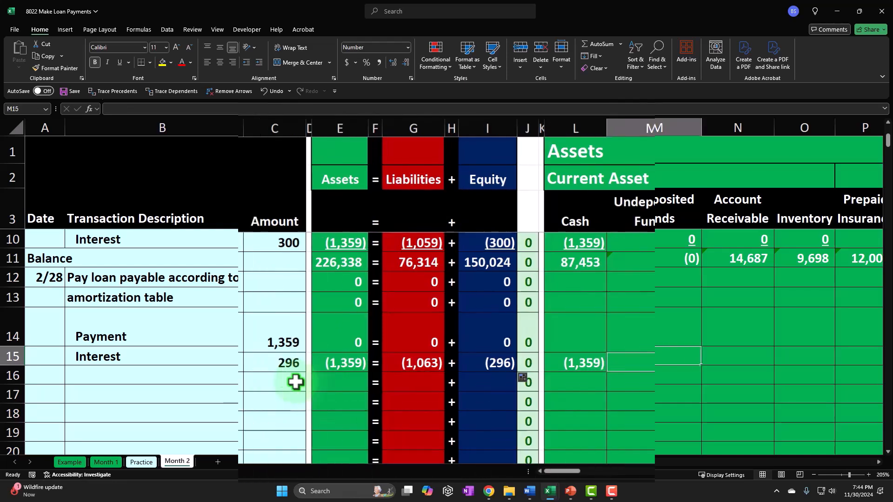
{"action": "type", "text": "0"}
{"action": "key", "text": "Right"}
{"action": "type", "text": "0"}
{"action": "key", "text": "Right"}
{"action": "type", "text": "0"}
{"action": "key", "text": "Right"}
{"action": "type", "text": "0"}
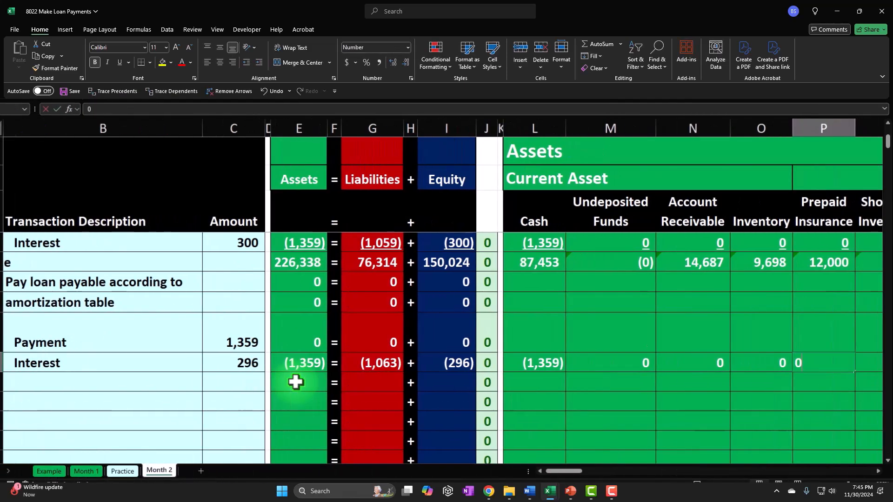
{"action": "key", "text": "Right"}
{"action": "type", "text": "0"}
{"action": "key", "text": "Right"}
{"action": "type", "text": "0"}
{"action": "key", "text": "Right"}
Enter 0 on row 15 for Account Payable, Visa Credit C, Sales Tax Payable and Payroll Liability
{"action": "key", "text": "Right"}
{"action": "key", "text": "Right"}
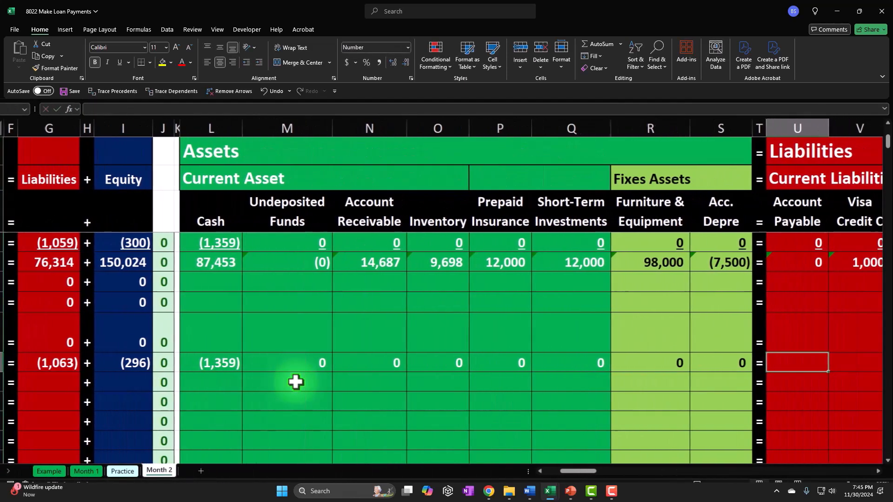
{"action": "type", "text": "0"}
{"action": "key", "text": "Right"}
{"action": "type", "text": "0"}
{"action": "key", "text": "Right"}
{"action": "type", "text": "0"}
{"action": "key", "text": "Right"}
{"action": "type", "text": "0"}
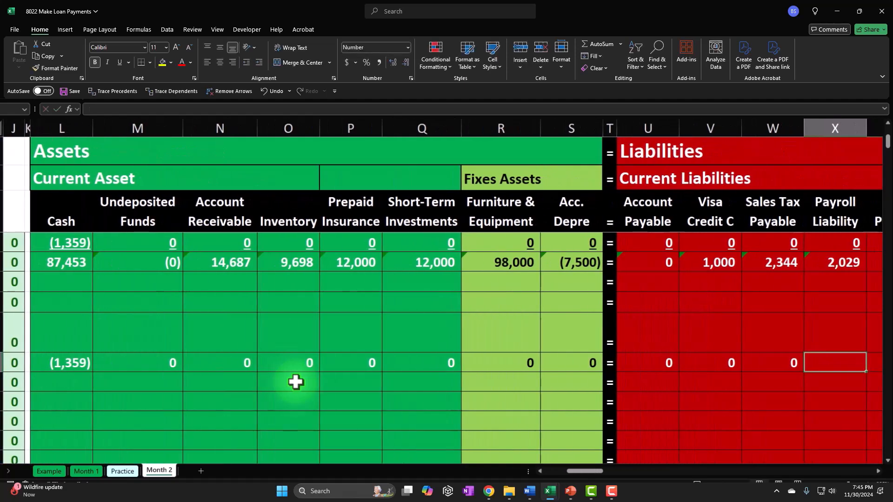
Enter 0 on row 15 for Owner Draws, Owner Investment and Owner Equity
{"action": "key", "text": "Right"}
{"action": "key", "text": "Right"}
{"action": "key", "text": "Right"}
{"action": "key", "text": "Right"}
{"action": "type", "text": "0"}
{"action": "key", "text": "Right"}
{"action": "type", "text": "0"}
{"action": "key", "text": "Right"}
{"action": "type", "text": "0"}
Enter 0 on row 15 for the income statement accounts from Sales to Utilities
{"action": "key", "text": "Right"}
{"action": "type", "text": "0"}
{"action": "key", "text": "Right"}
{"action": "type", "text": "0"}
{"action": "key", "text": "Right"}
{"action": "type", "text": "0"}
{"action": "key", "text": "Right"}
{"action": "type", "text": "0"}
{"action": "key", "text": "Right"}
{"action": "type", "text": "0"}
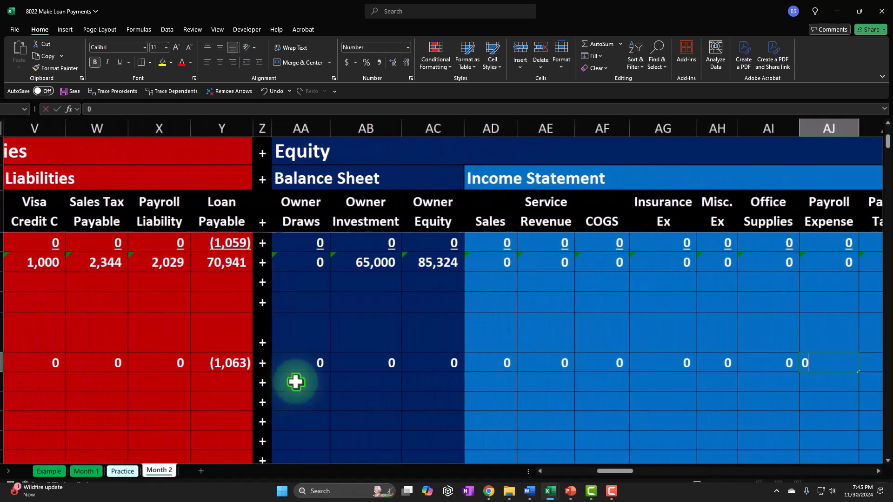
{"action": "key", "text": "Right"}
{"action": "type", "text": "0"}
{"action": "key", "text": "Right"}
{"action": "type", "text": "0"}
{"action": "key", "text": "Right"}
{"action": "type", "text": "0"}
{"action": "key", "text": "Right"}
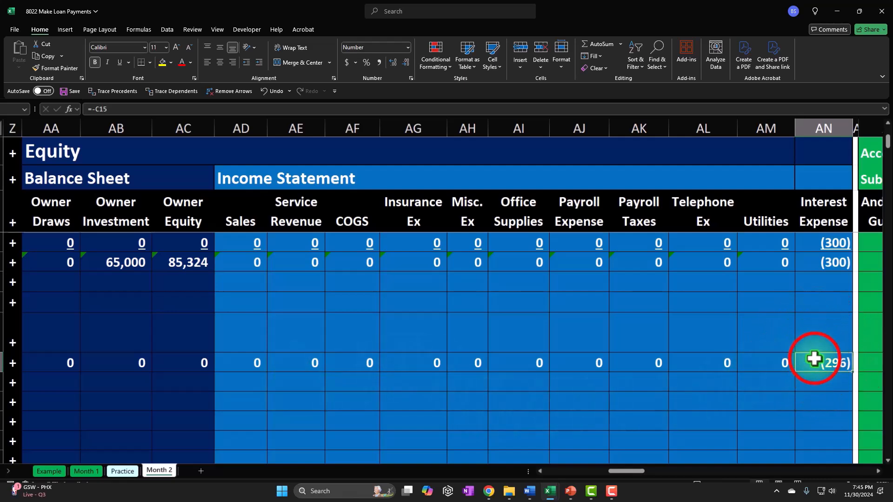
Underline row 15 from Cash to Interest Expense, and restore the plain separators in T15 and Z15 by copying T14 and Z14 down
{"action": "left_click_drag", "start_coordinate": [796, 361], "coordinate": [36, 357]}
{"action": "left_click", "coordinate": [120, 62]}
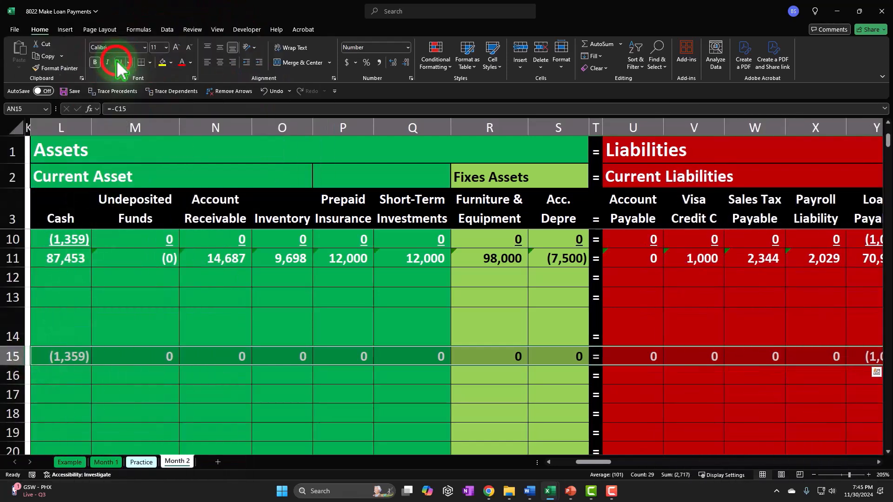
{"action": "left_click", "coordinate": [597, 339]}
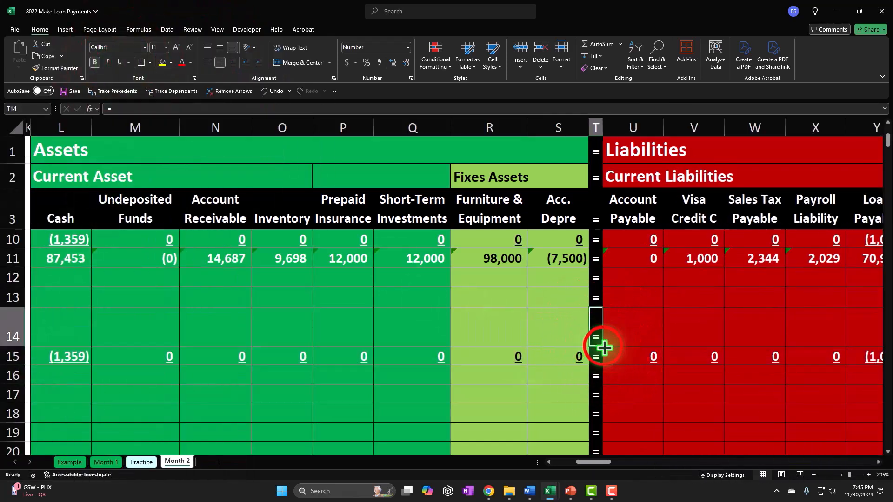
{"action": "left_click_drag", "start_coordinate": [605, 353], "coordinate": [602, 361]}
{"action": "left_click_drag", "start_coordinate": [604, 462], "coordinate": [615, 462]}
{"action": "left_click", "coordinate": [697, 326]}
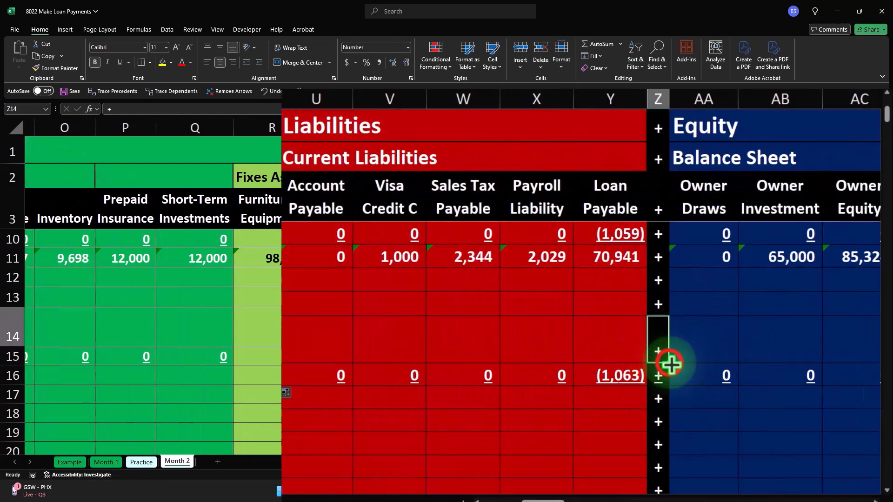
{"action": "left_click_drag", "start_coordinate": [670, 376], "coordinate": [665, 379]}
{"action": "left_click", "coordinate": [664, 398]}
Label row 16 as Balance by linking A16 to the Balance label above it in column A
{"action": "left_click", "coordinate": [659, 355]}
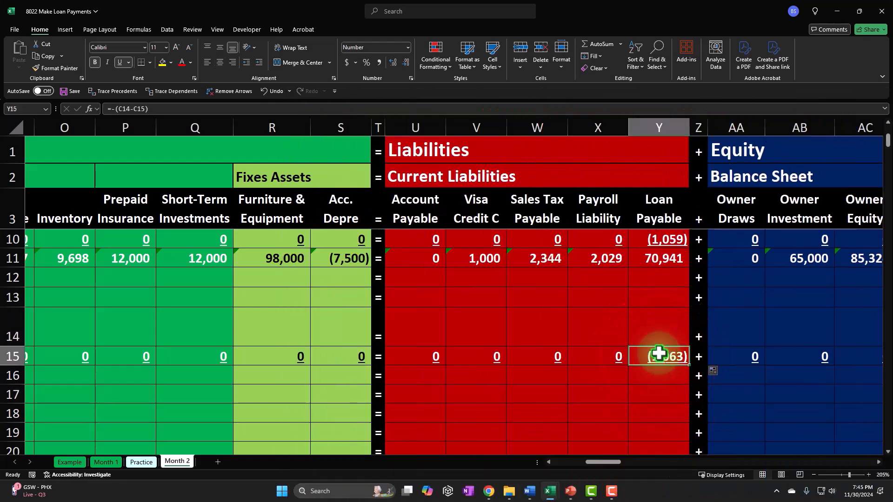
{"action": "key", "text": "Left"}
{"action": "key", "text": "Left"}
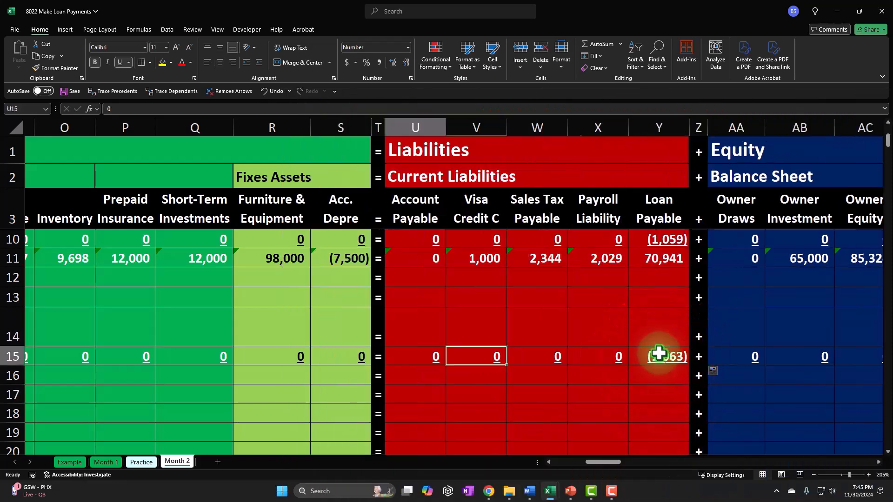
{"action": "key", "text": "Home"}
{"action": "type", "text": "="}
{"action": "key", "text": "Up"}
{"action": "key", "text": "Up"}
{"action": "key", "text": "Tab"}
{"action": "key", "text": "Tab"}
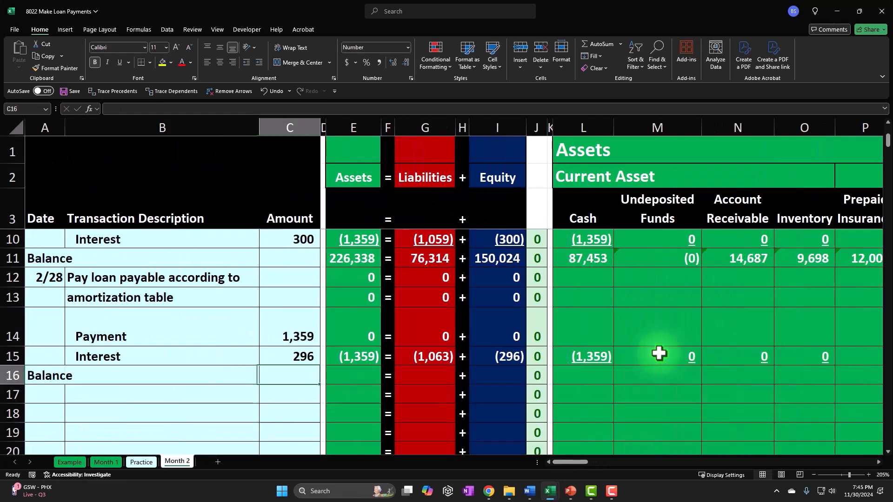
Total the Cash column in L16 by summing L11 through L15
{"action": "key", "text": "Tab"}
{"action": "key", "text": "Tab"}
{"action": "key", "text": "Tab"}
{"action": "key", "text": "Tab"}
{"action": "key", "text": "Tab"}
{"action": "key", "text": "Tab"}
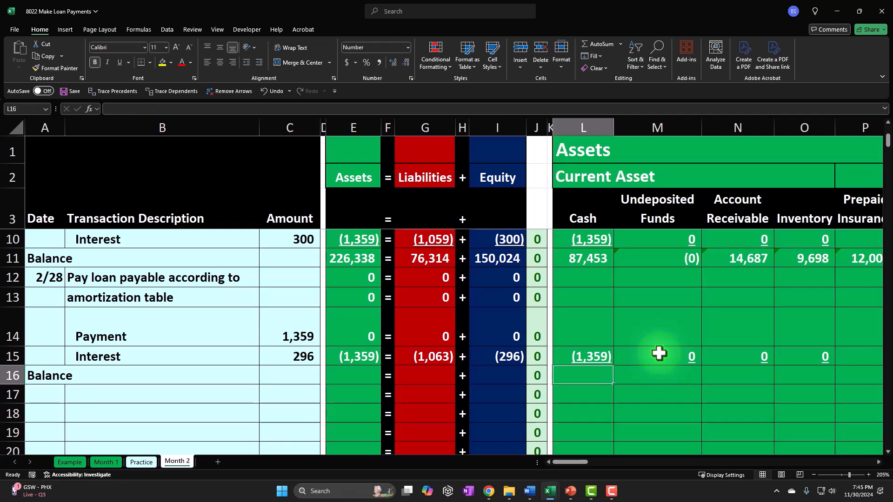
{"action": "type", "text": "=sum("}
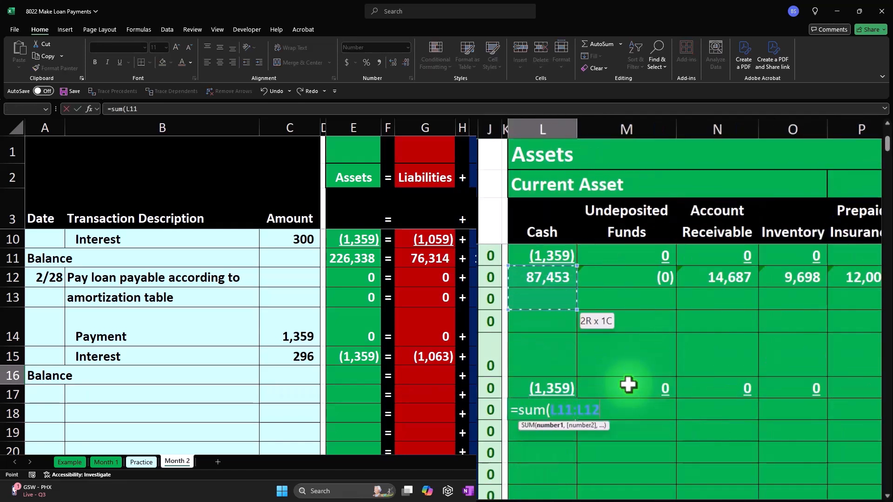
{"action": "left_click_drag", "start_coordinate": [628, 385], "coordinate": [628, 385]}
{"action": "key", "text": "Return"}
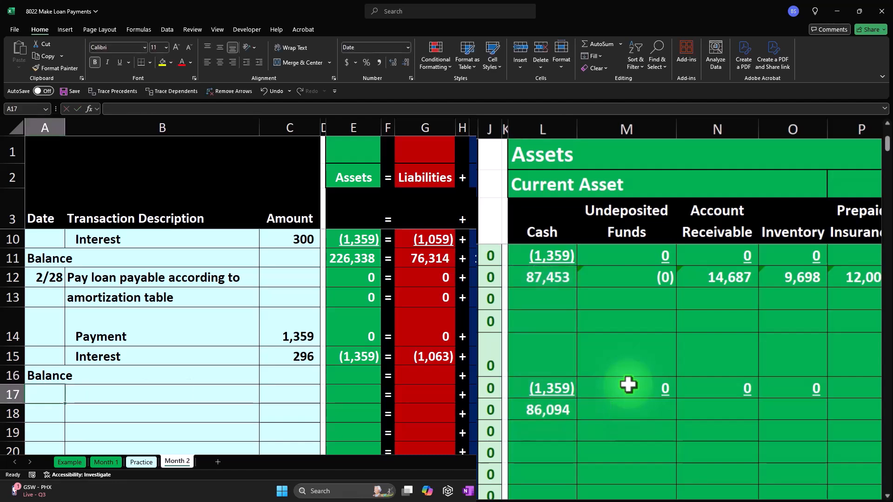
Copy the L16 sum across row 16 from Undeposited Funds in M16 to Interest Expense in AN16, pasting formulas only
{"action": "left_click", "coordinate": [571, 416]}
{"action": "key", "text": "ctrl+c"}
{"action": "left_click_drag", "start_coordinate": [625, 375], "coordinate": [806, 372]}
{"action": "right_click", "coordinate": [806, 373]}
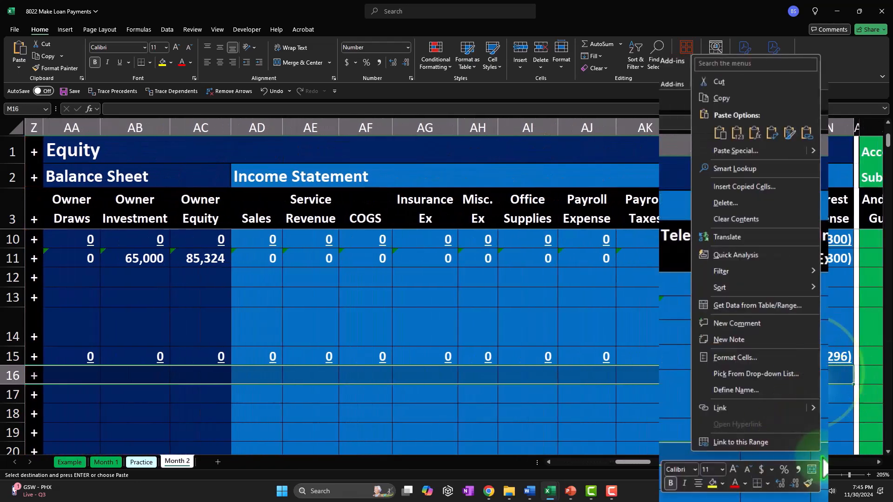
{"action": "left_click", "coordinate": [758, 135]}
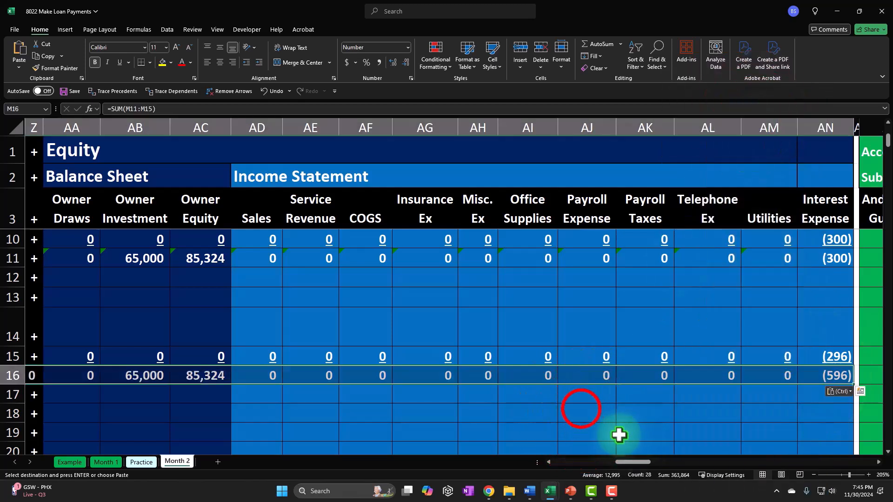
Restore the = and + separators in T16 and Z16 by copying T15 and Z15 down
{"action": "left_click", "coordinate": [582, 410]}
{"action": "key", "text": "Left"}
{"action": "key", "text": "Left"}
{"action": "key", "text": "Left"}
{"action": "key", "text": "Left"}
{"action": "key", "text": "Left"}
{"action": "key", "text": "Left"}
{"action": "key", "text": "Left"}
{"action": "key", "text": "Left"}
{"action": "key", "text": "Left"}
{"action": "key", "text": "Left"}
{"action": "key", "text": "Left"}
{"action": "key", "text": "Left"}
{"action": "key", "text": "Left"}
{"action": "key", "text": "Left"}
{"action": "key", "text": "Left"}
{"action": "key", "text": "Left"}
{"action": "key", "text": "Left"}
{"action": "key", "text": "Left"}
{"action": "left_click", "coordinate": [246, 370]}
{"action": "left_click_drag", "start_coordinate": [176, 366], "coordinate": [179, 382]}
{"action": "left_click", "coordinate": [490, 356]}
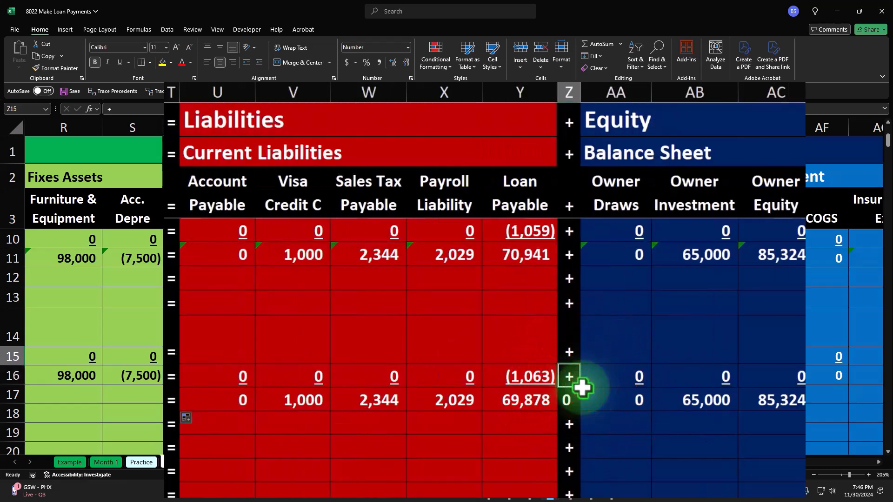
{"action": "left_click", "coordinate": [583, 392]}
{"action": "left_click", "coordinate": [572, 380]}
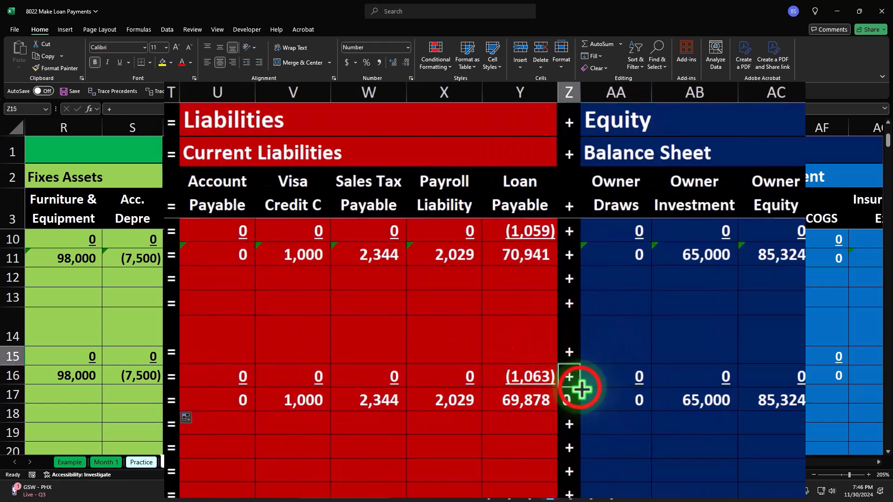
{"action": "left_click_drag", "start_coordinate": [581, 390], "coordinate": [578, 409]}
{"action": "left_click", "coordinate": [525, 378]}
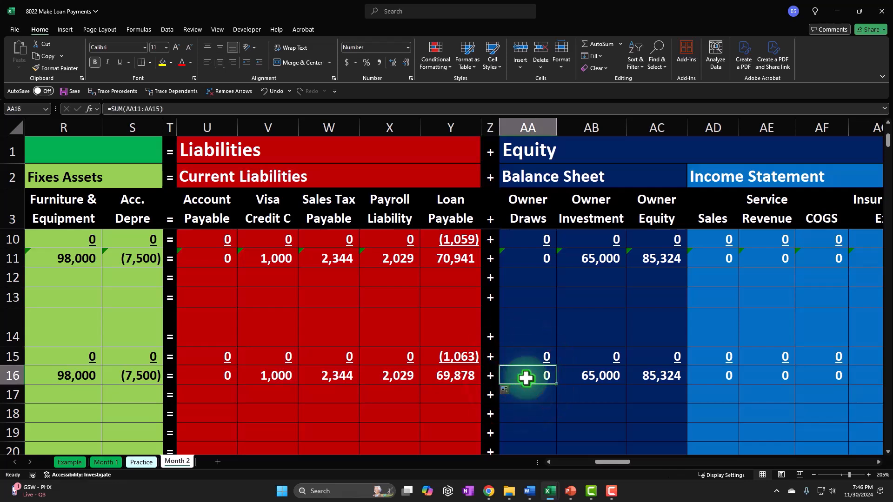
Compare the Loan Payable balance in Y16 with the month 2 row of the amortization table, including its loan reduction and neighbouring periods
{"action": "key", "text": "Left"}
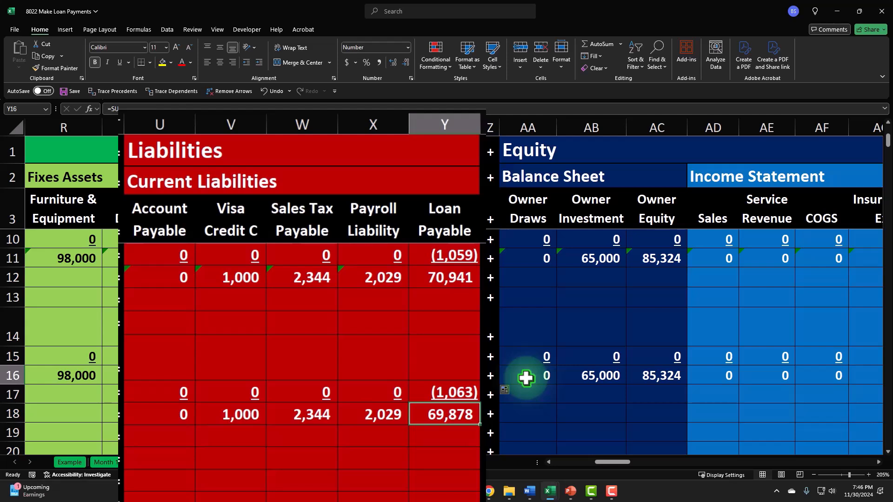
{"action": "key", "text": "Up"}
{"action": "key", "text": "Up"}
{"action": "key", "text": "Up"}
{"action": "key", "text": "Up"}
{"action": "key", "text": "Up"}
{"action": "key", "text": "Up"}
{"action": "key", "text": "Up"}
{"action": "key", "text": "Up"}
{"action": "key", "text": "Up"}
{"action": "key", "text": "Up"}
{"action": "key", "text": "Up"}
{"action": "key", "text": "Up"}
{"action": "key", "text": "Up"}
{"action": "key", "text": "Up"}
{"action": "key", "text": "Up"}
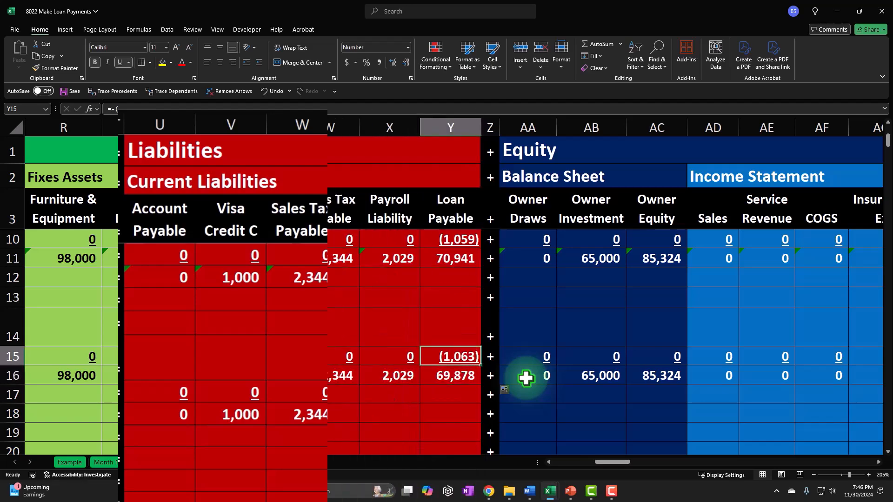
{"action": "key", "text": "Right"}
{"action": "key", "text": "Right"}
{"action": "key", "text": "Right"}
{"action": "key", "text": "Right"}
{"action": "key", "text": "Right"}
{"action": "key", "text": "Right"}
{"action": "key", "text": "Right"}
{"action": "key", "text": "Right"}
{"action": "key", "text": "Right"}
{"action": "key", "text": "Right"}
{"action": "key", "text": "Right"}
{"action": "key", "text": "Right"}
{"action": "key", "text": "Right"}
{"action": "key", "text": "Right"}
{"action": "key", "text": "Right"}
{"action": "key", "text": "Right"}
{"action": "key", "text": "Right"}
{"action": "key", "text": "Right"}
{"action": "key", "text": "Right"}
{"action": "key", "text": "Right"}
{"action": "key", "text": "Right"}
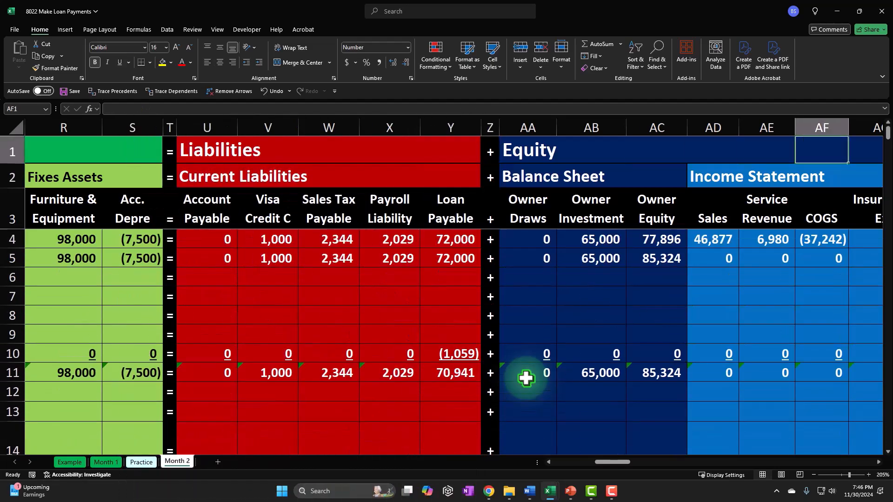
{"action": "key", "text": "Right"}
{"action": "key", "text": "Right"}
{"action": "key", "text": "Right"}
{"action": "key", "text": "Right"}
{"action": "key", "text": "Right"}
{"action": "key", "text": "Right"}
{"action": "key", "text": "Right"}
{"action": "key", "text": "Right"}
{"action": "key", "text": "Right"}
{"action": "key", "text": "Right"}
{"action": "key", "text": "Right"}
{"action": "key", "text": "Right"}
{"action": "key", "text": "Right"}
{"action": "key", "text": "Right"}
{"action": "key", "text": "Right"}
{"action": "key", "text": "Right"}
{"action": "key", "text": "Right"}
{"action": "key", "text": "Right"}
{"action": "key", "text": "Right"}
{"action": "key", "text": "Right"}
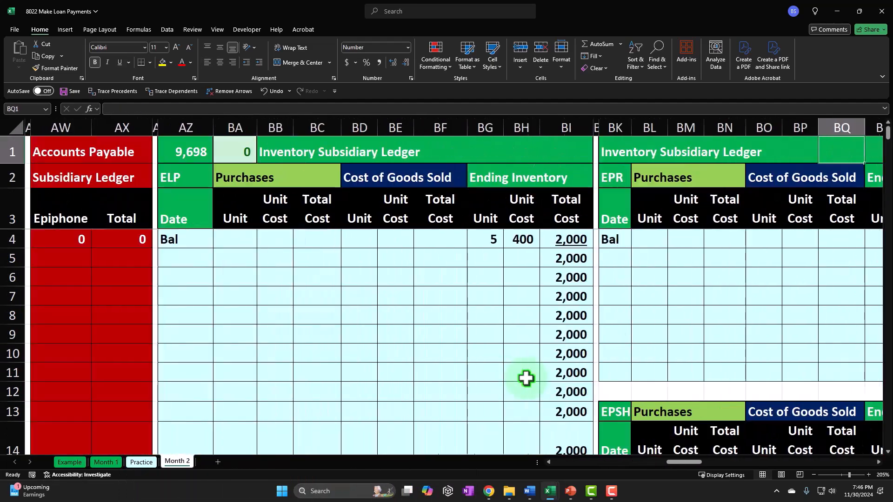
{"action": "key", "text": "Right"}
{"action": "key", "text": "Right"}
{"action": "key", "text": "Right"}
{"action": "key", "text": "Right"}
{"action": "key", "text": "Right"}
{"action": "key", "text": "Right"}
{"action": "key", "text": "Right"}
{"action": "key", "text": "Right"}
{"action": "key", "text": "Right"}
{"action": "key", "text": "Right"}
{"action": "key", "text": "Right"}
{"action": "key", "text": "Right"}
{"action": "key", "text": "Right"}
{"action": "key", "text": "Right"}
{"action": "key", "text": "Right"}
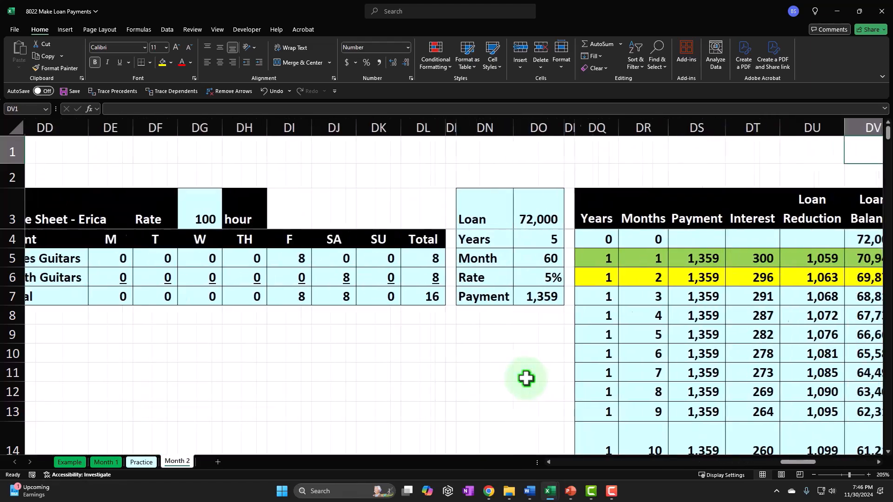
{"action": "key", "text": "Down"}
{"action": "key", "text": "Down"}
{"action": "key", "text": "Down"}
{"action": "key", "text": "Down"}
{"action": "key", "text": "Down"}
{"action": "key", "text": "Left"}
{"action": "key", "text": "Left"}
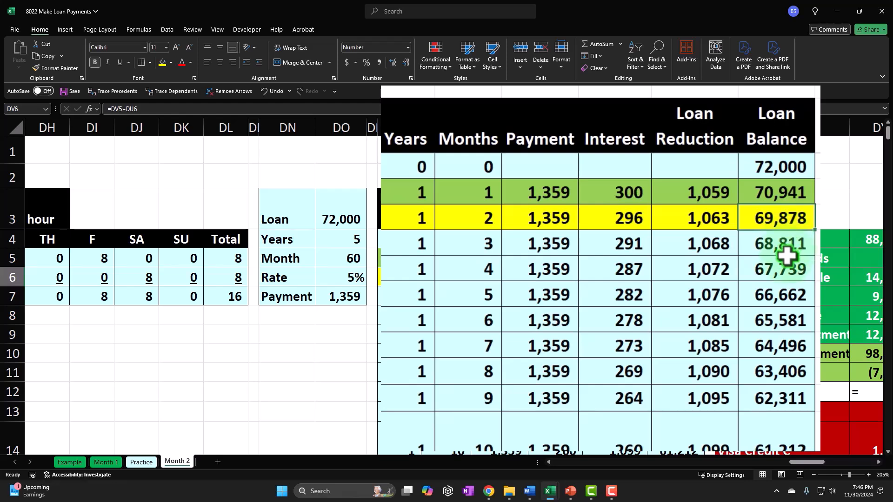
{"action": "scroll", "coordinate": [787, 255], "scroll_direction": "down", "scroll_amount": 1}
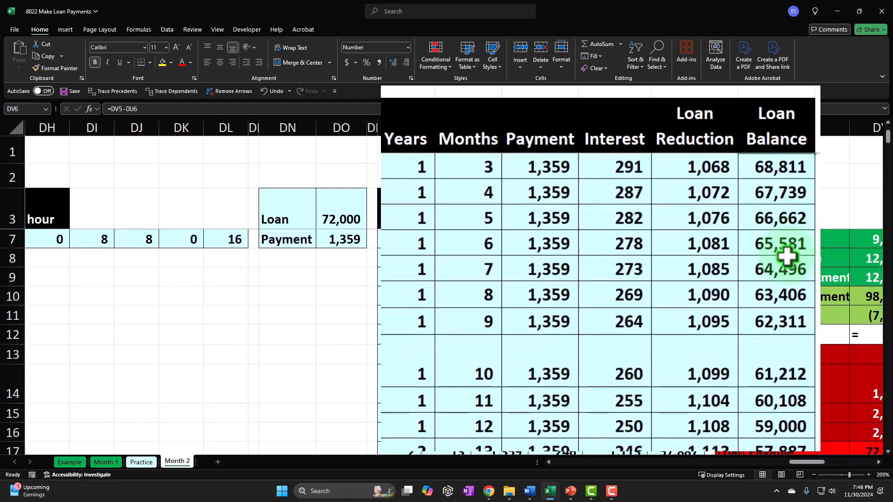
{"action": "left_click", "coordinate": [793, 375]}
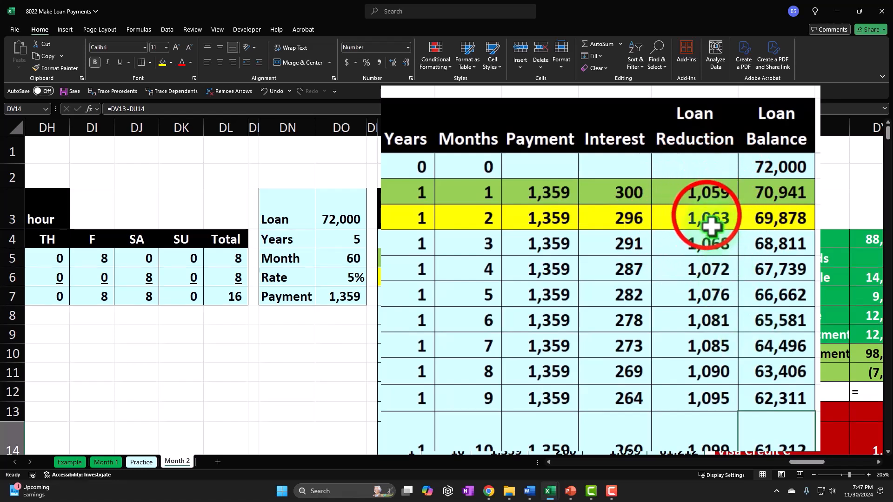
{"action": "left_click", "coordinate": [707, 215]}
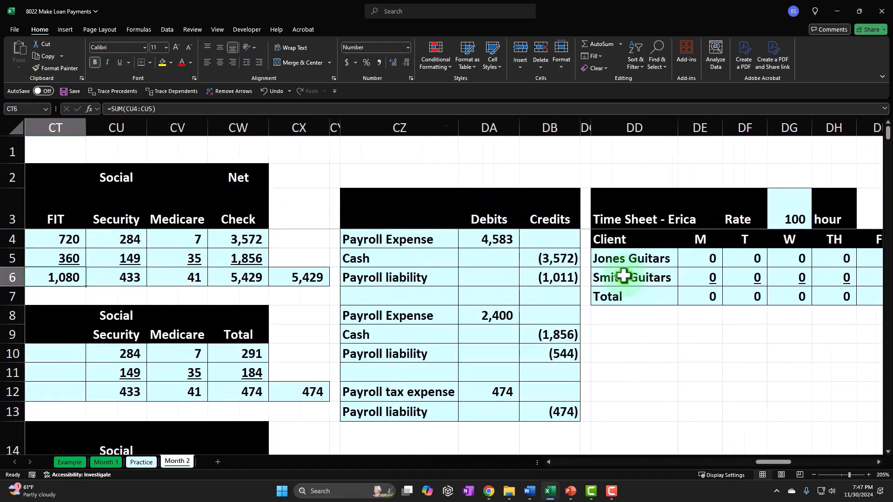
Fill the Assets, Liabilities and Equity sums, with their separators, from E15:I15 down into the Balance row 16
{"action": "key", "text": "Left"}
{"action": "key", "text": "Left"}
{"action": "key", "text": "Left"}
{"action": "key", "text": "Left"}
{"action": "key", "text": "Left"}
{"action": "key", "text": "Left"}
{"action": "key", "text": "Left"}
{"action": "key", "text": "Left"}
{"action": "key", "text": "Left"}
{"action": "key", "text": "Left"}
{"action": "key", "text": "Left"}
{"action": "key", "text": "Left"}
{"action": "key", "text": "Left"}
{"action": "key", "text": "Left"}
{"action": "key", "text": "Left"}
{"action": "key", "text": "Left"}
{"action": "key", "text": "Left"}
{"action": "key", "text": "Left"}
{"action": "key", "text": "Left"}
{"action": "key", "text": "Left"}
{"action": "key", "text": "Left"}
{"action": "key", "text": "Left"}
{"action": "key", "text": "Left"}
{"action": "key", "text": "Left"}
{"action": "key", "text": "Left"}
{"action": "key", "text": "Left"}
{"action": "key", "text": "Left"}
{"action": "key", "text": "Left"}
{"action": "key", "text": "Left"}
{"action": "key", "text": "Left"}
{"action": "key", "text": "Left"}
{"action": "key", "text": "Left"}
{"action": "key", "text": "Left"}
{"action": "key", "text": "Left"}
{"action": "key", "text": "Left"}
{"action": "key", "text": "Left"}
{"action": "key", "text": "Left"}
{"action": "key", "text": "Left"}
{"action": "key", "text": "Left"}
{"action": "key", "text": "Left"}
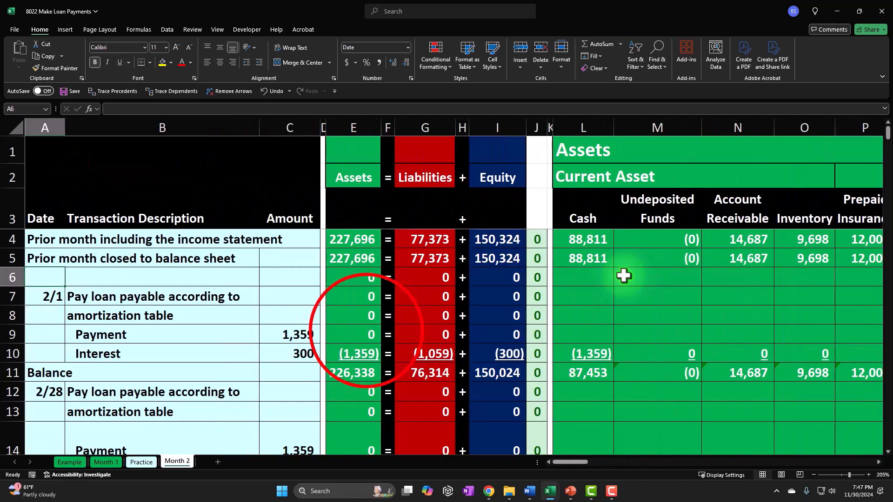
{"action": "left_click", "coordinate": [360, 333]}
{"action": "scroll", "coordinate": [362, 332], "scroll_direction": "down", "scroll_amount": 2}
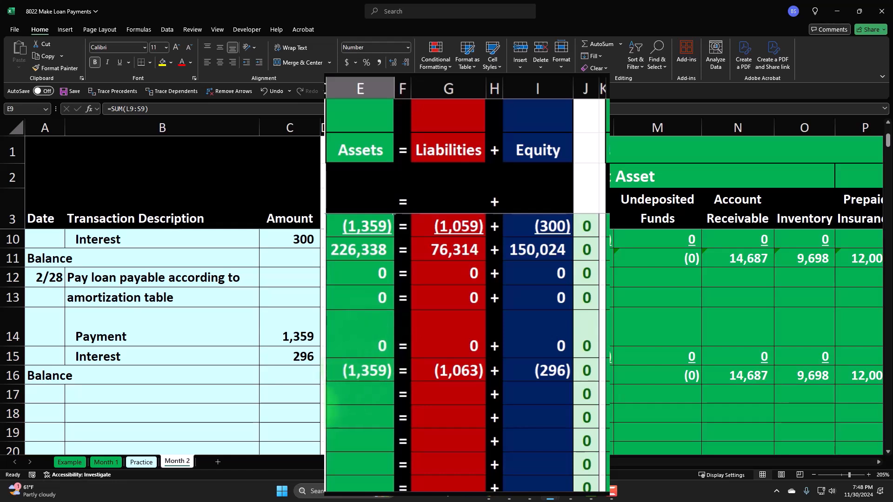
{"action": "left_click", "coordinate": [373, 367]}
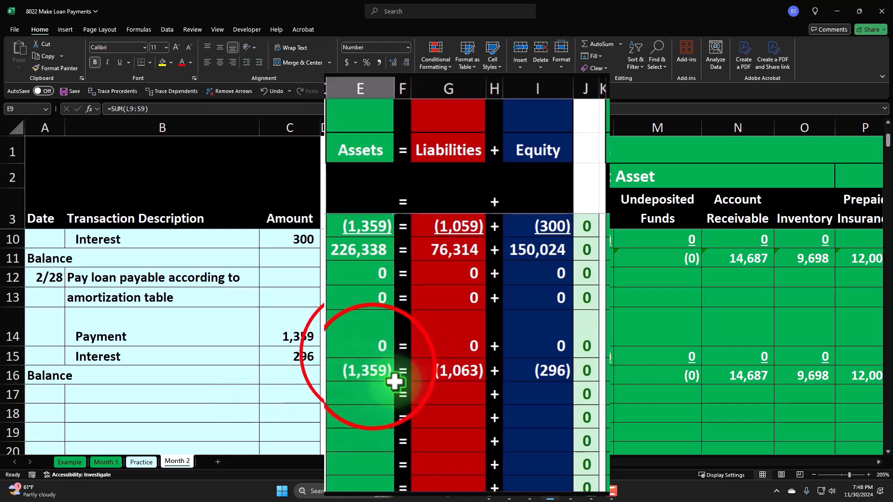
{"action": "left_click_drag", "start_coordinate": [372, 368], "coordinate": [564, 398]}
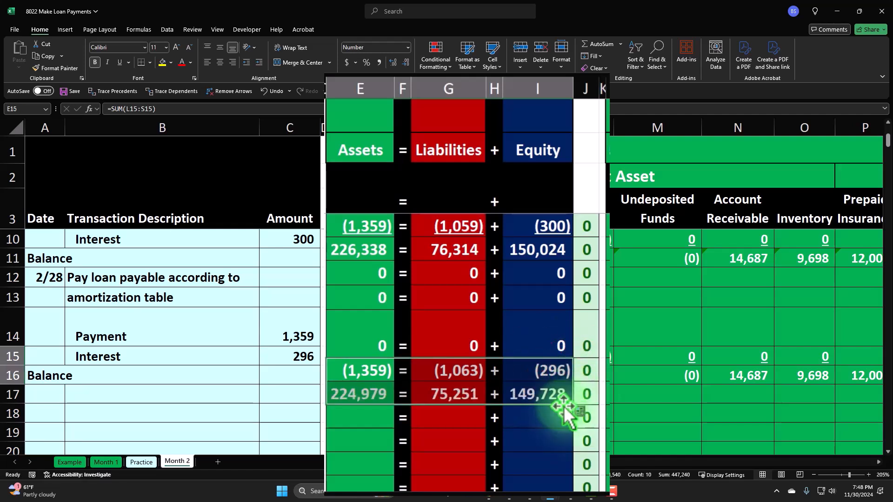
Underline the Assets, Liabilities and Equity amounts in E15, G15 and I15 above the Balance row
{"action": "left_click", "coordinate": [374, 370]}
{"action": "left_click", "coordinate": [435, 370], "text": "ctrl"}
{"action": "left_click", "coordinate": [531, 371], "text": "ctrl"}
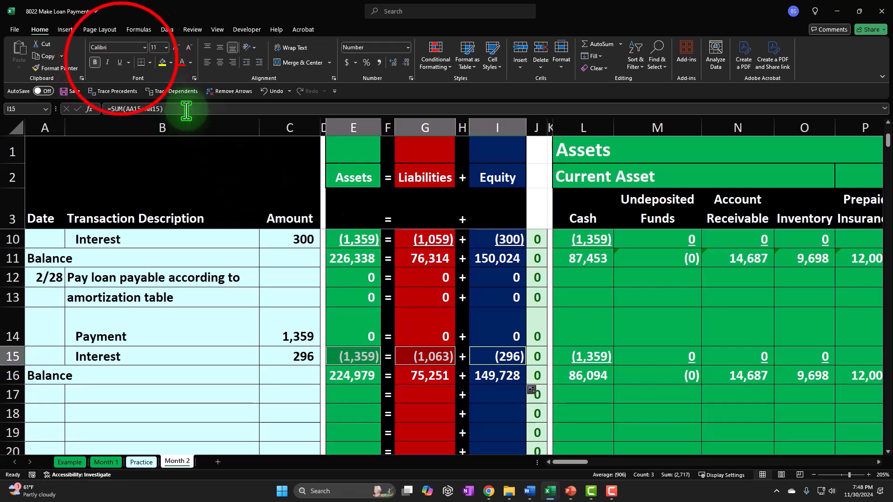
{"action": "left_click", "coordinate": [120, 62]}
{"action": "left_click", "coordinate": [249, 428]}
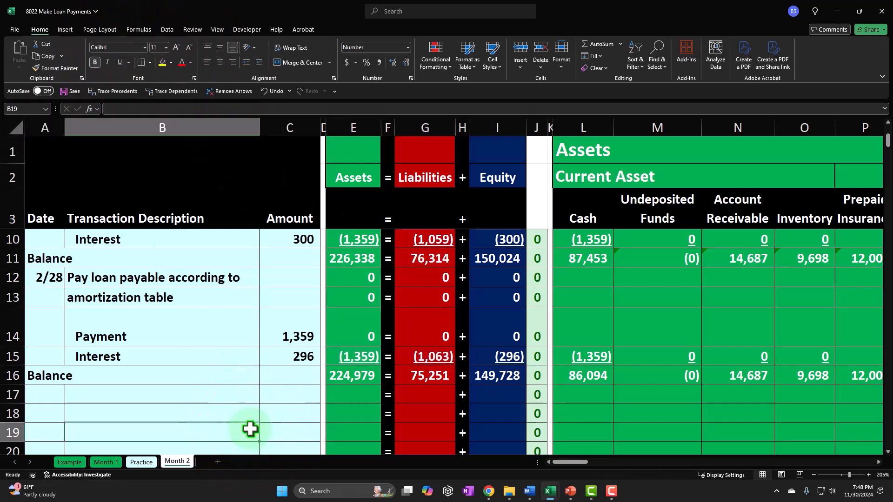